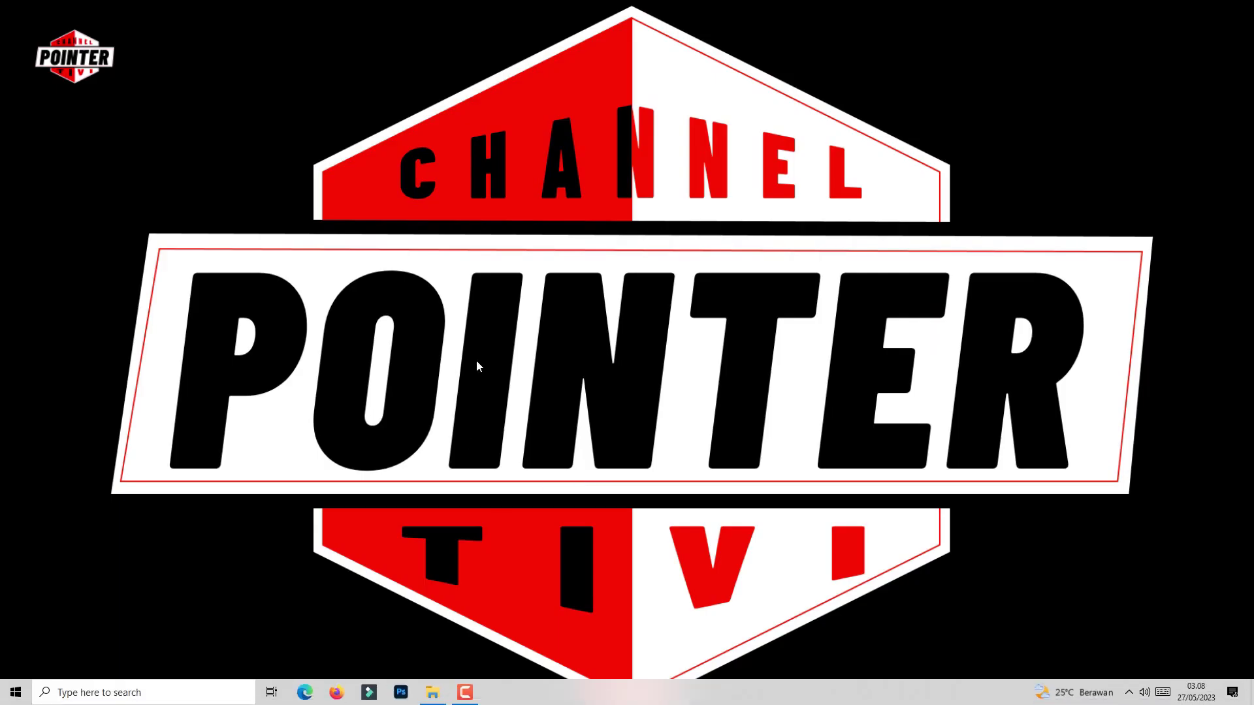
Refresh the desktop and select the Template Wisuda archive in File Explorer's Downloads folder.
right_click(476, 360)
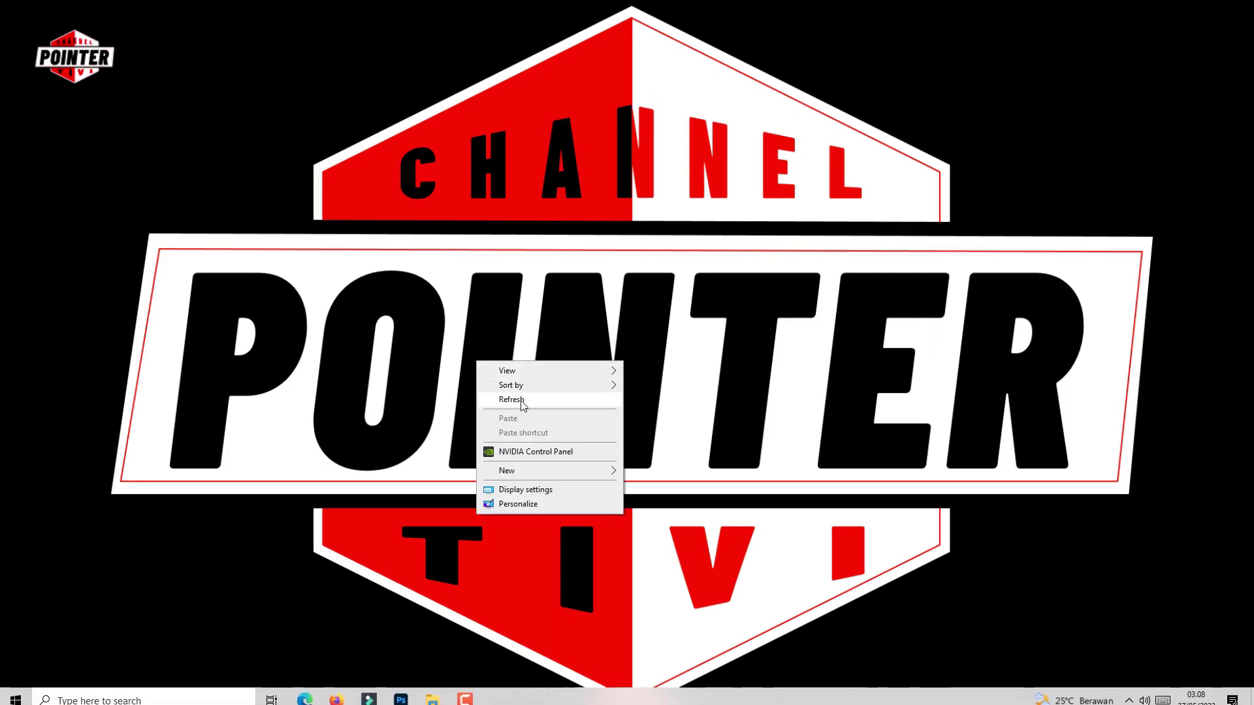
click(431, 679)
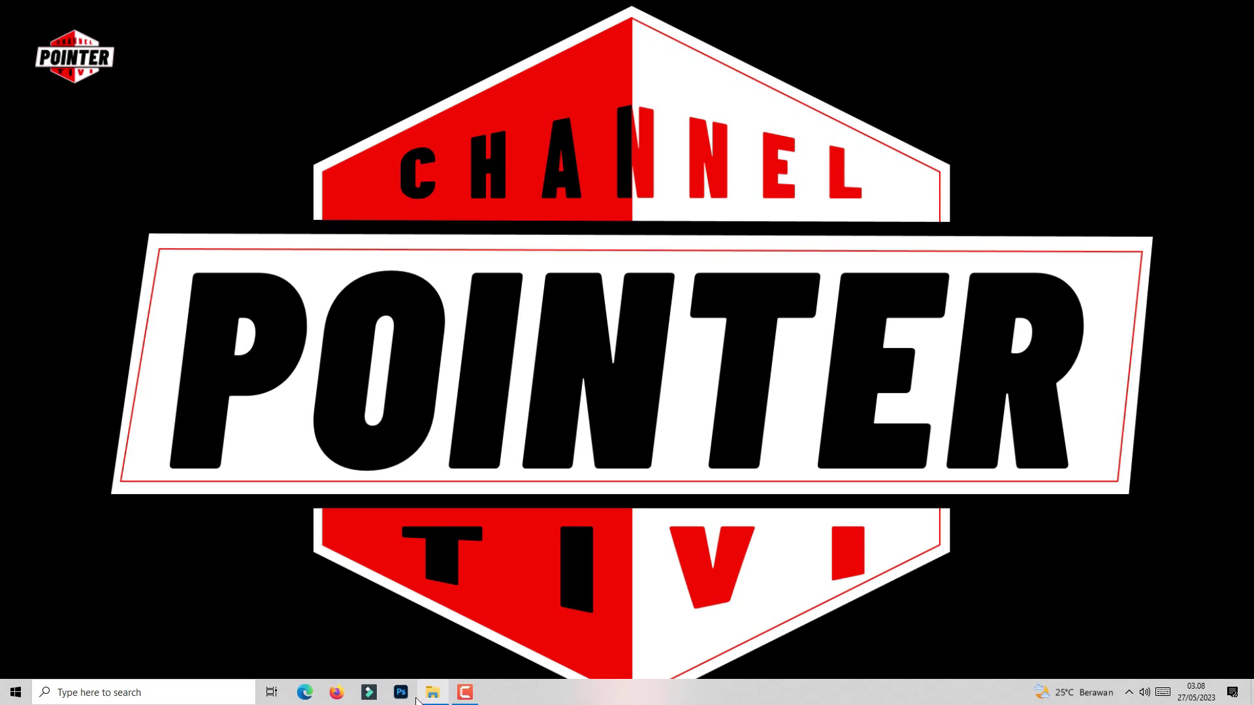
click(431, 694)
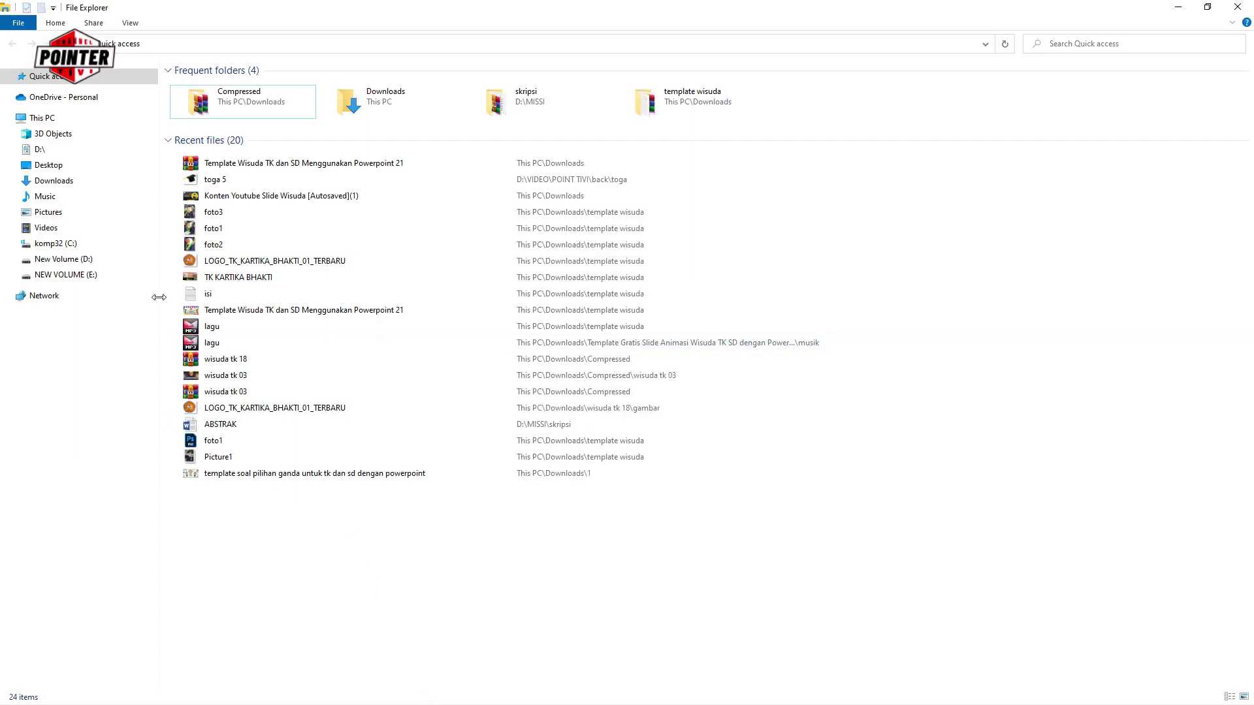
click(66, 187)
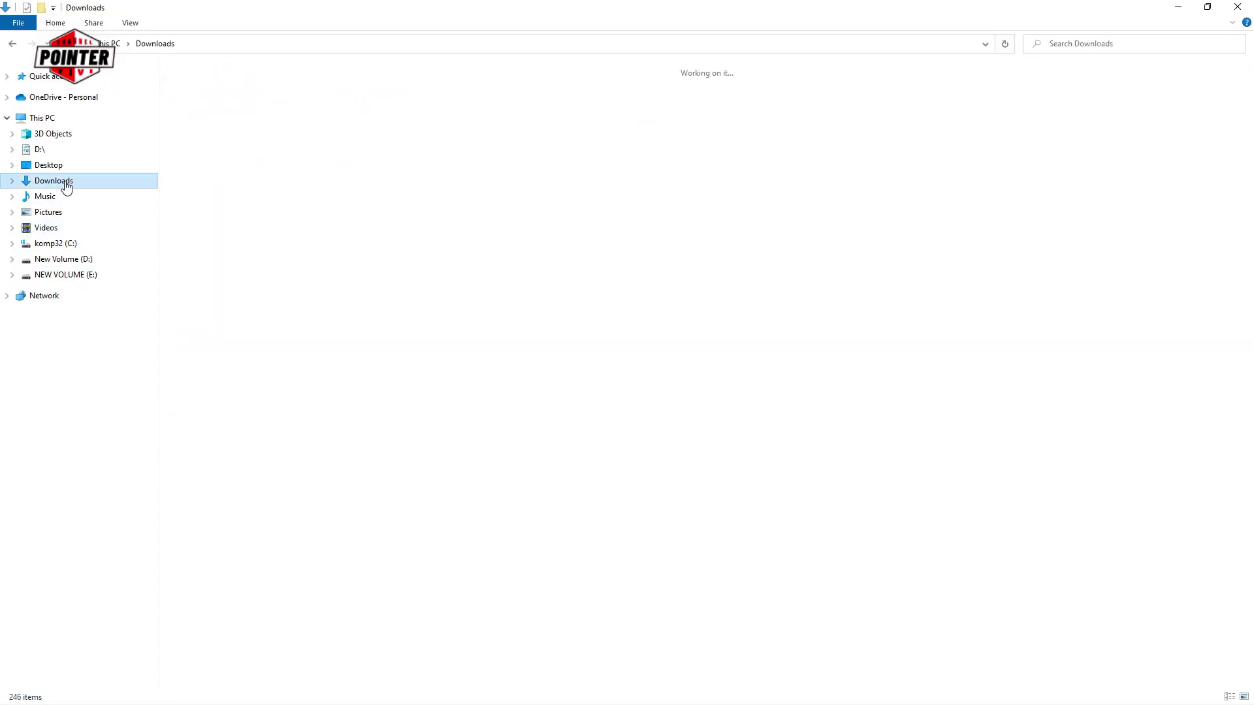
click(288, 202)
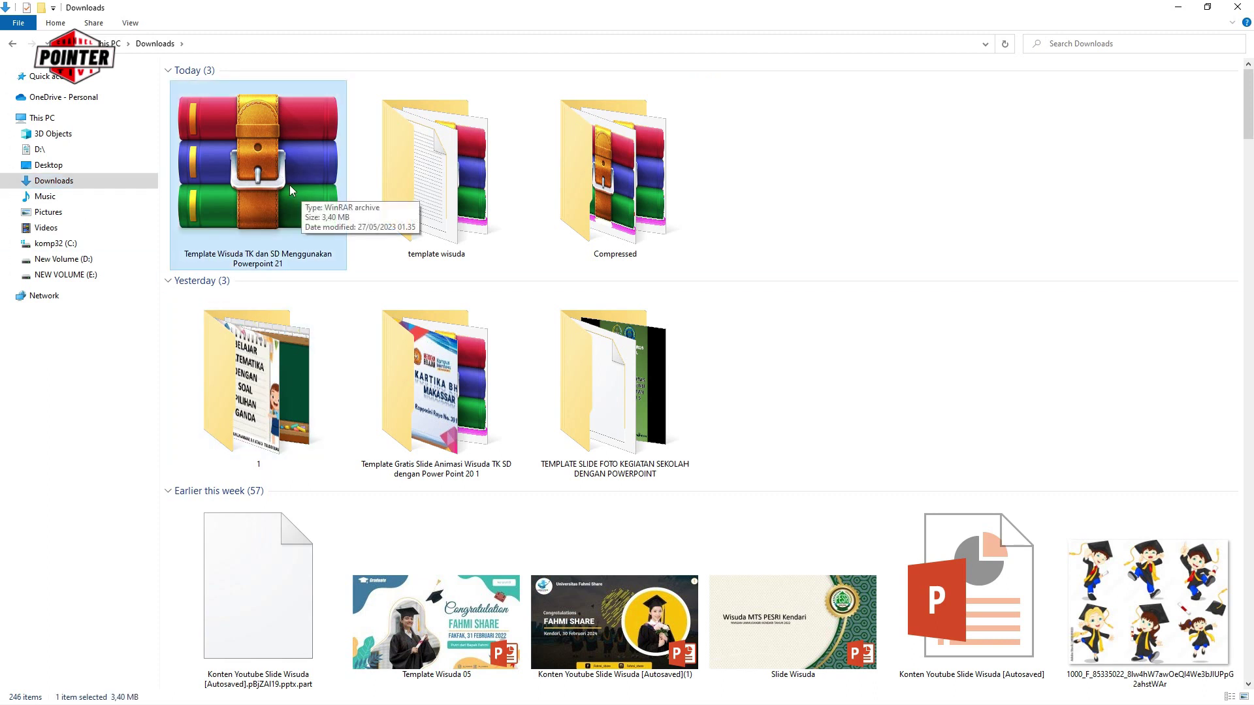
Extract the archive with WinRAR to the suggested folder, entering the archive password.
double_click(301, 163)
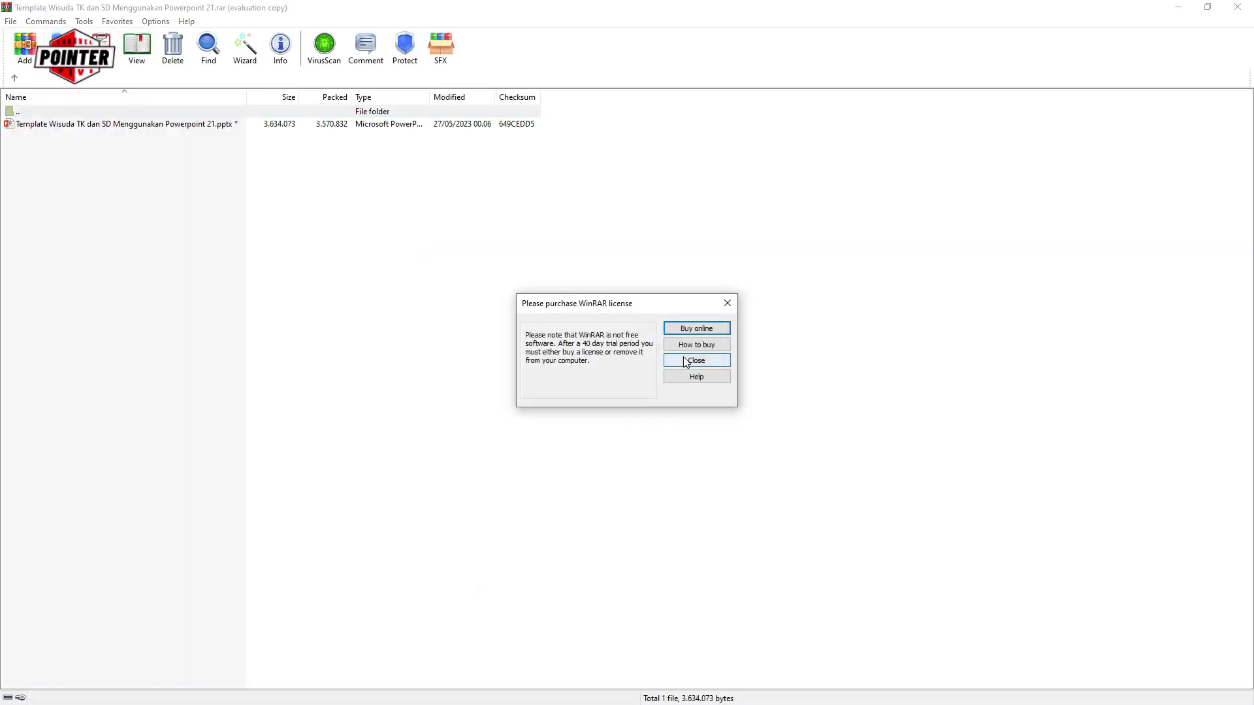
click(686, 363)
key(alt+e)
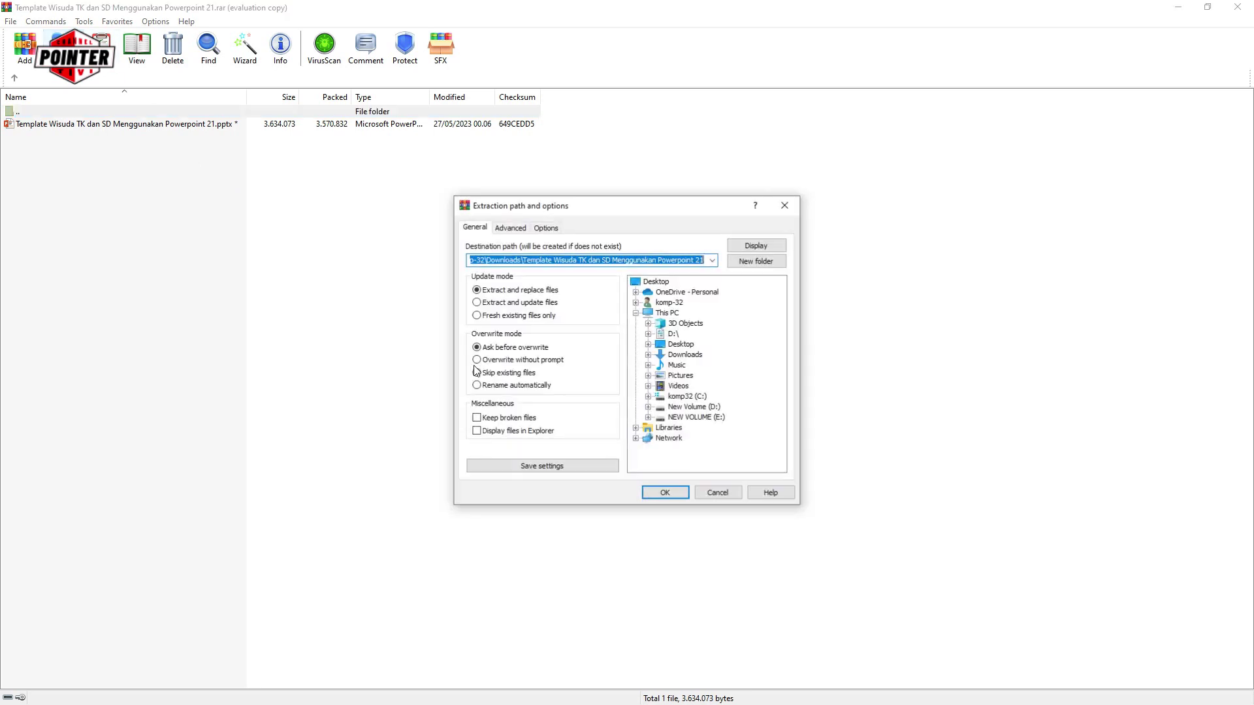
click(643, 489)
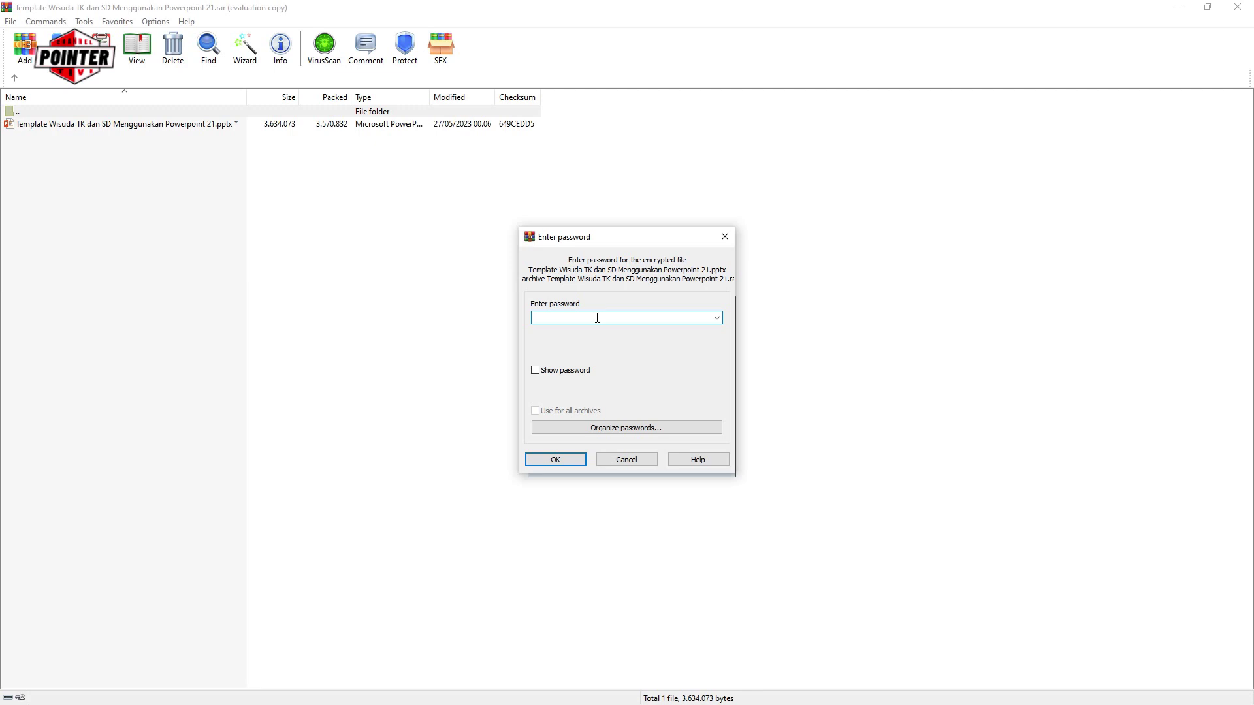
text(••••••)
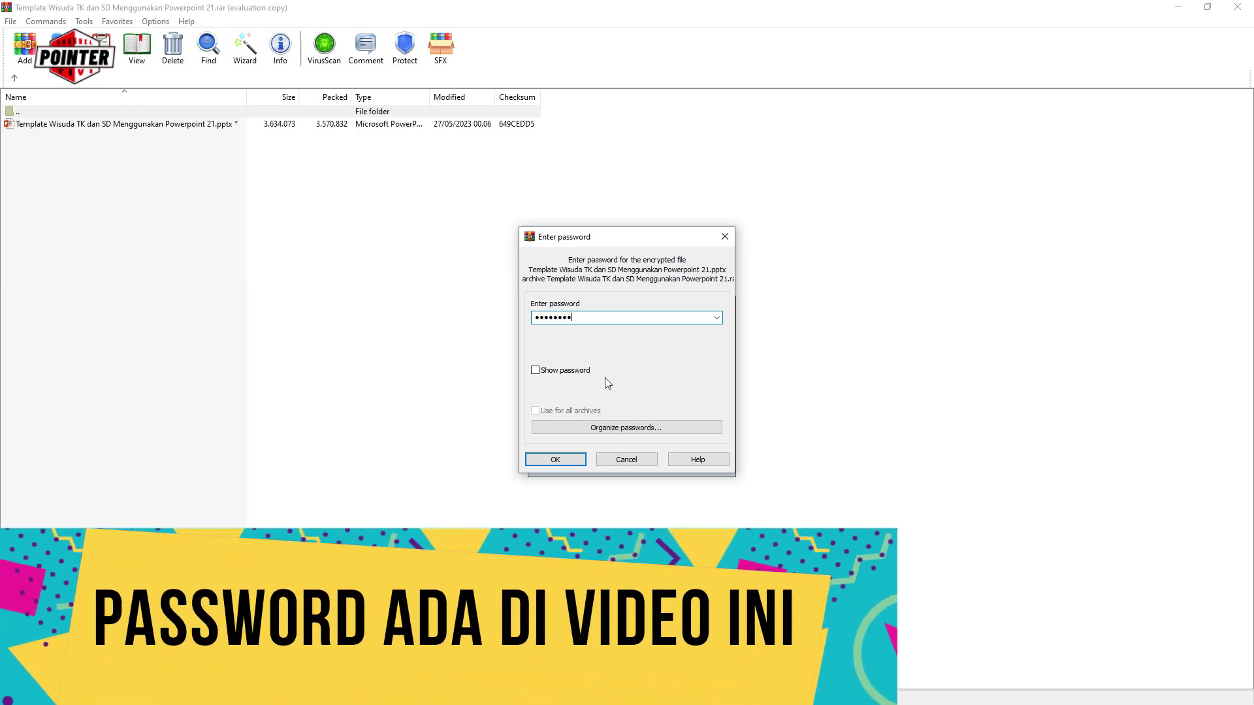
click(553, 461)
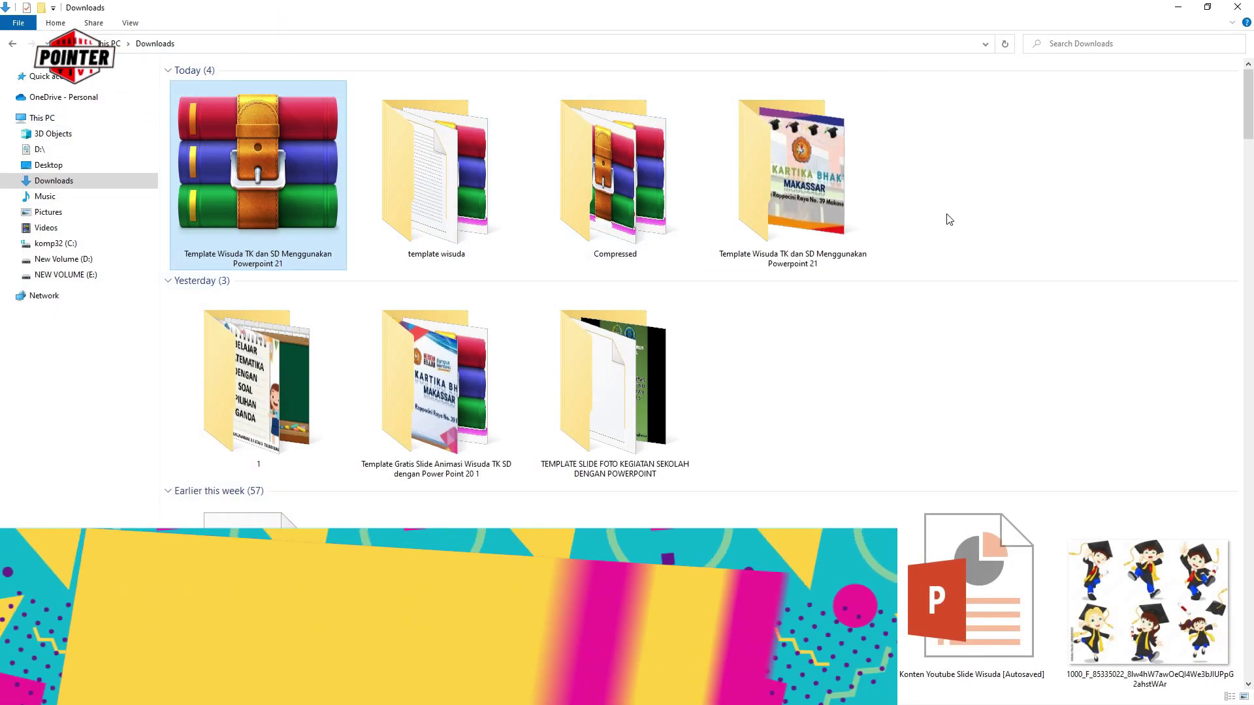
click(836, 183)
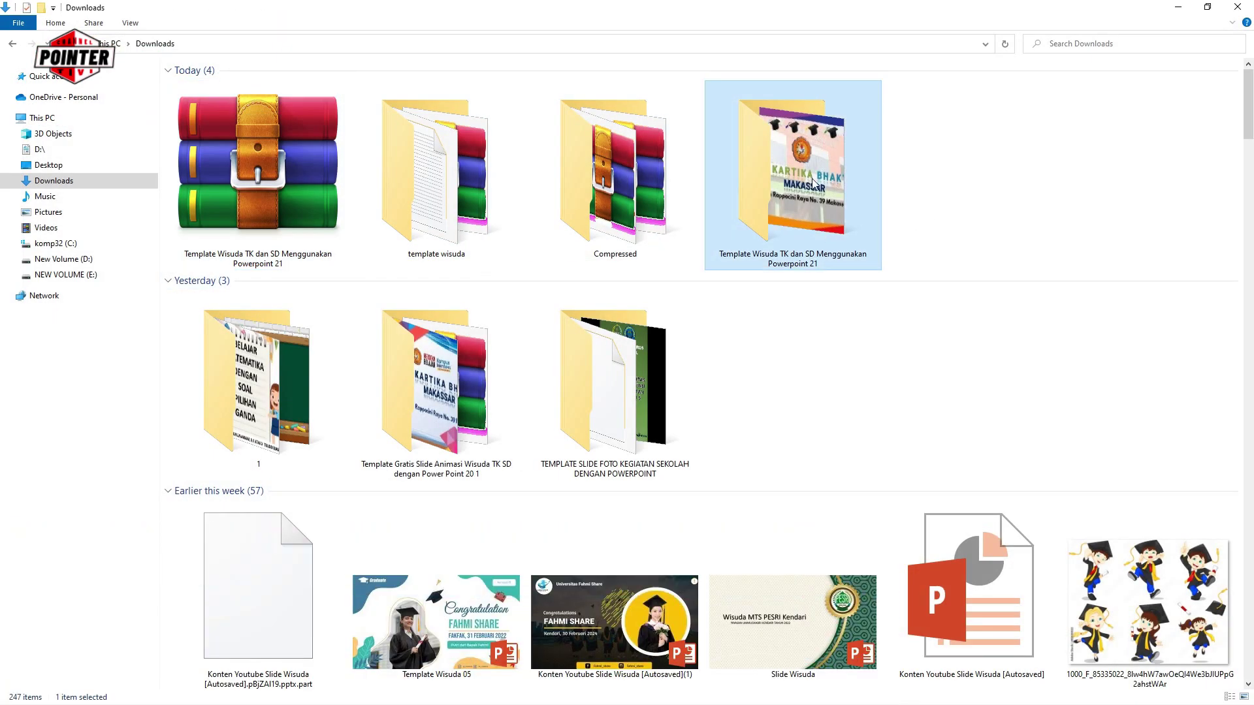
Open the Template Wisuda folder and its .pptx file in PowerPoint.
double_click(814, 182)
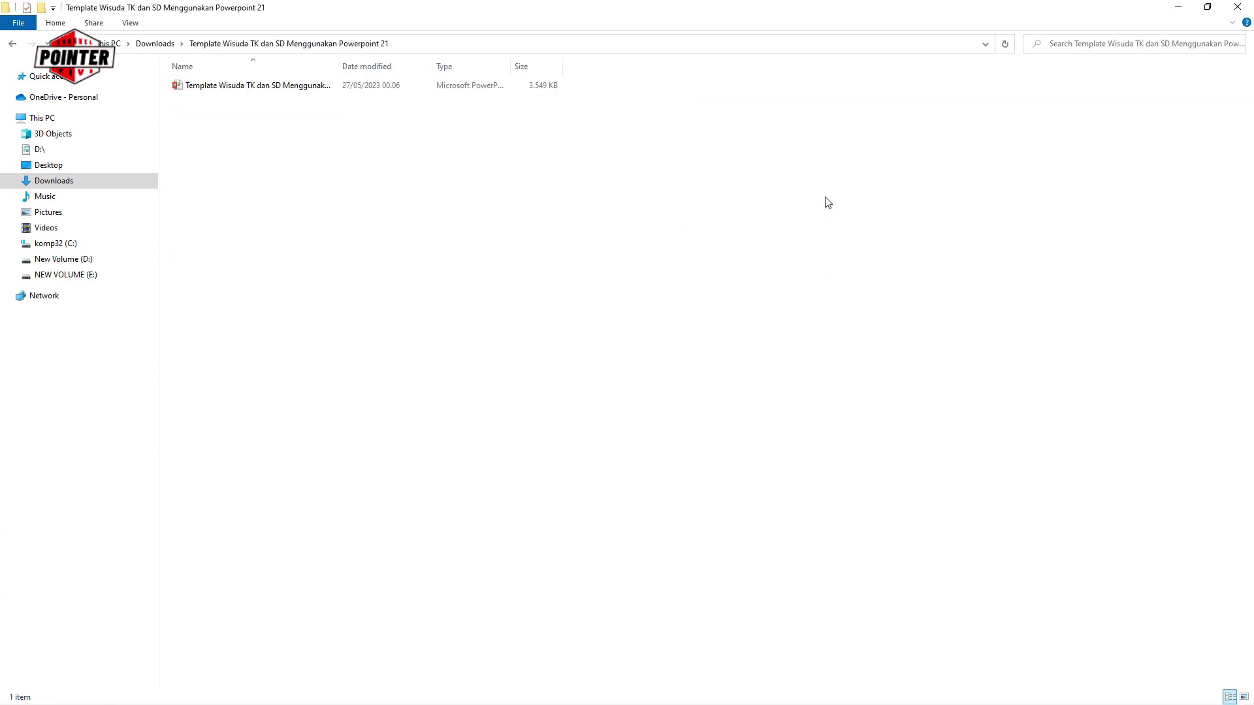
double_click(279, 90)
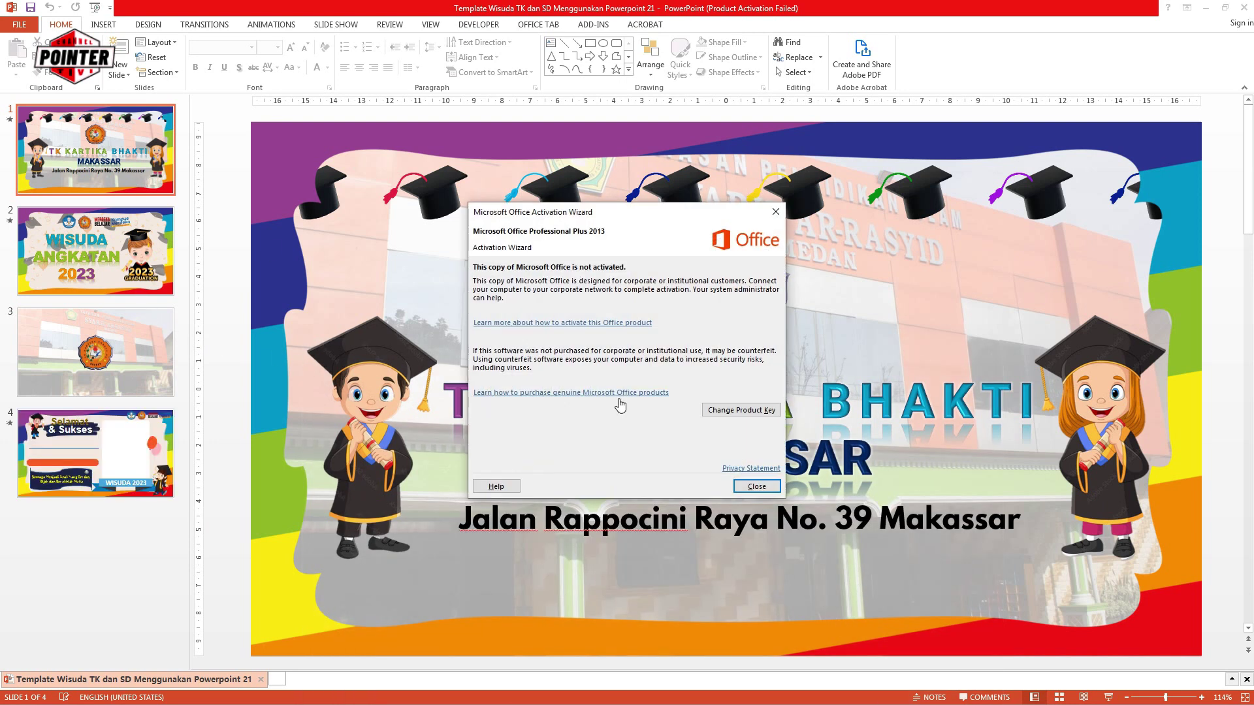
Close the Activation Wizard, preview slides 2–4, and return to the title slide.
click(756, 486)
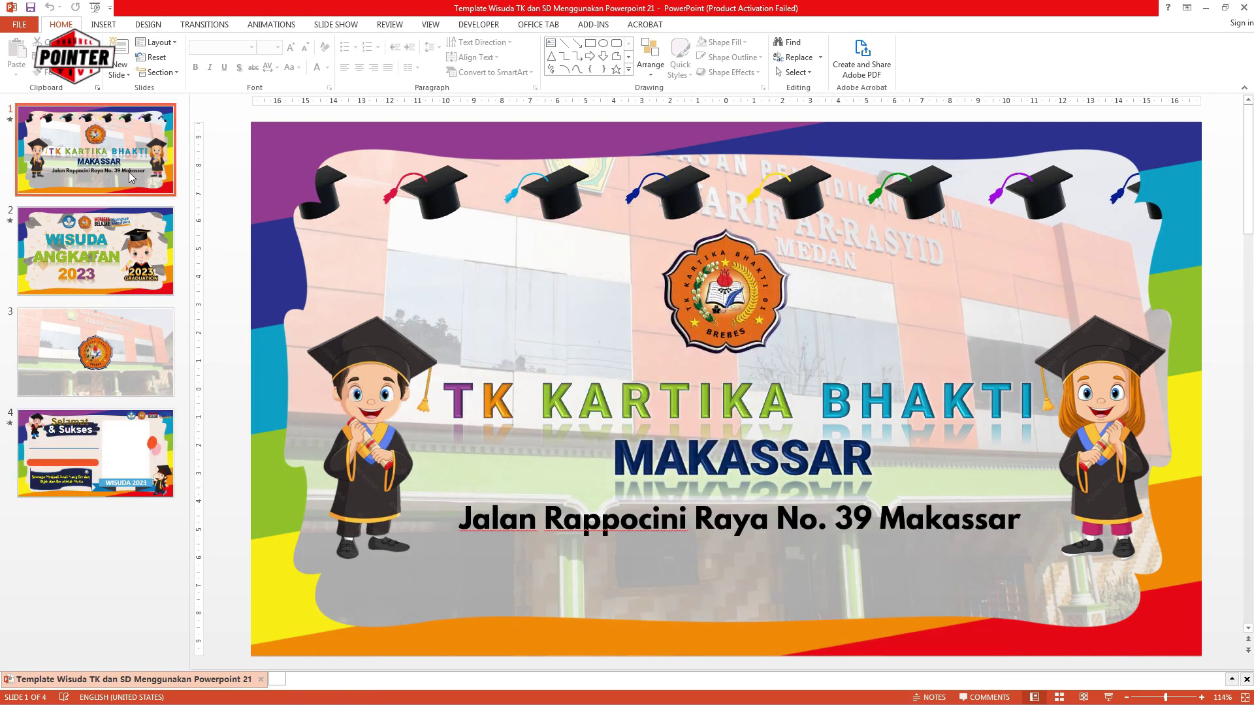
click(136, 265)
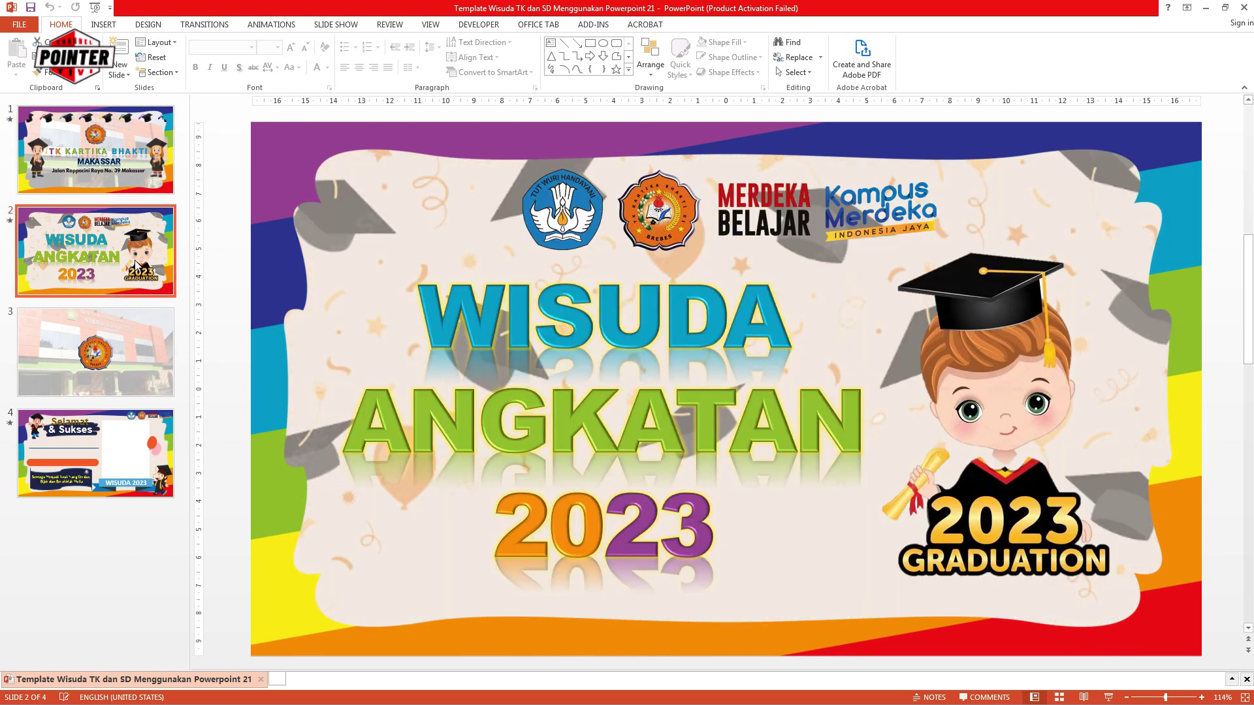
click(139, 340)
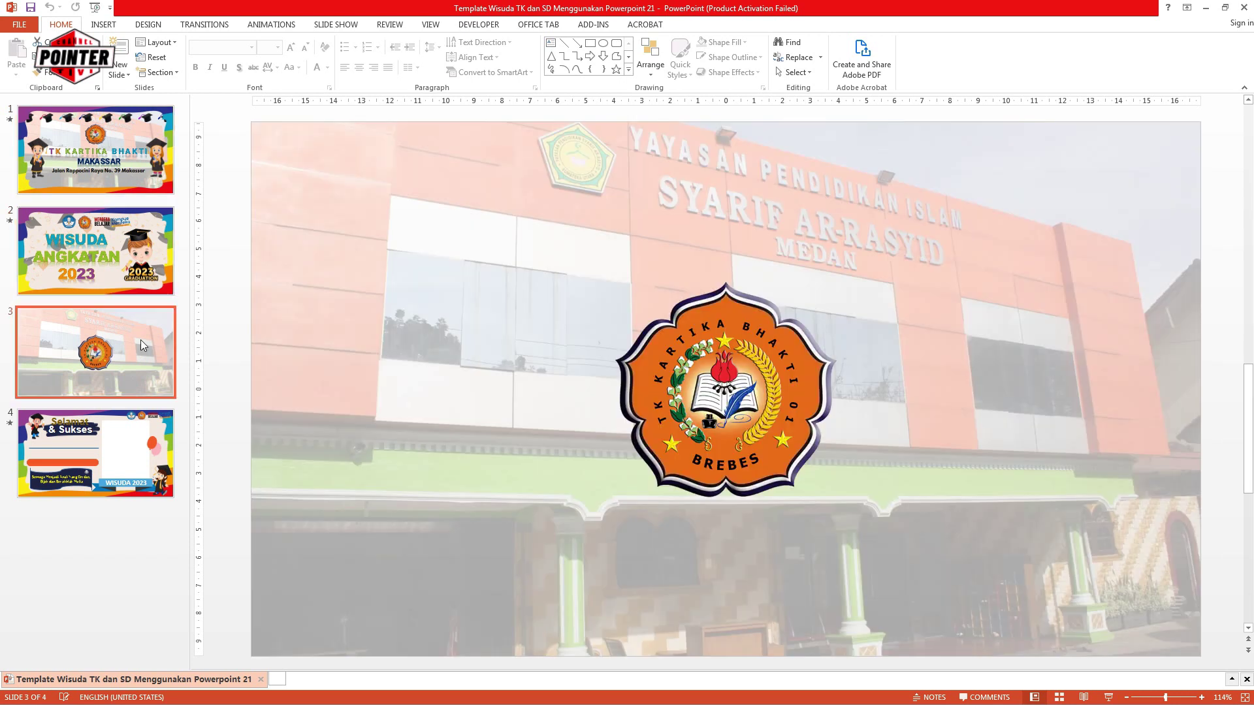
click(146, 448)
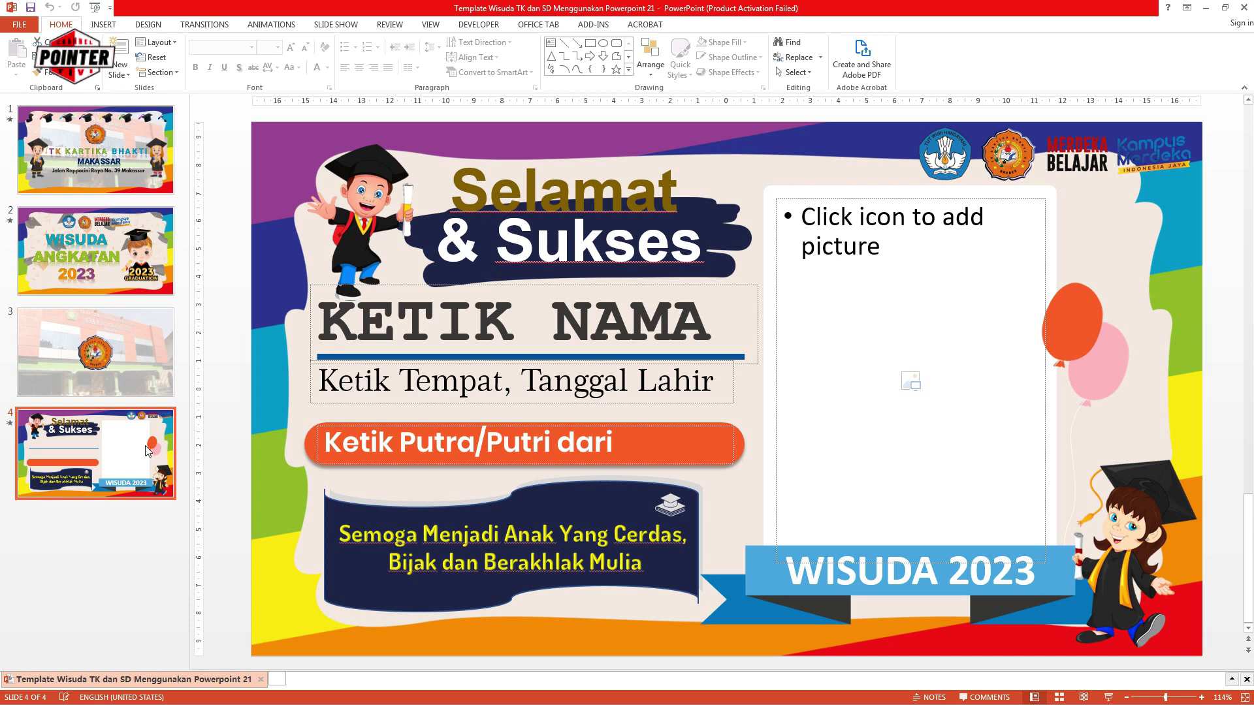
click(103, 151)
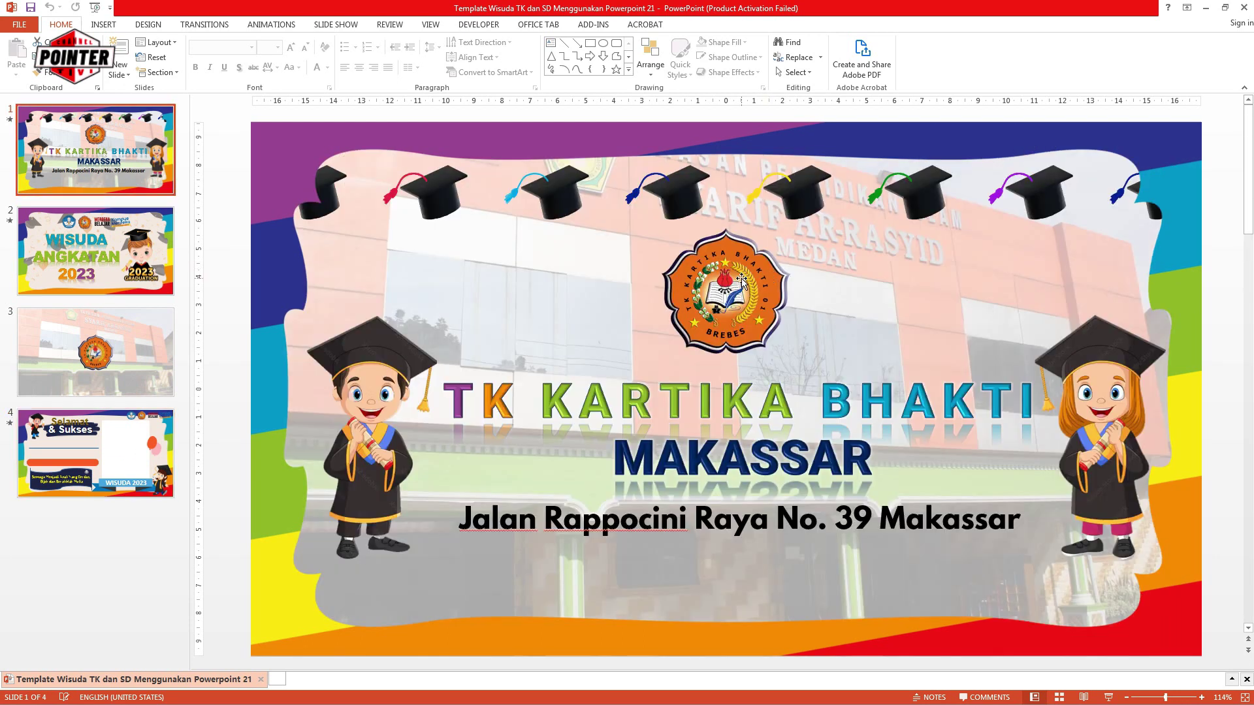
click(744, 302)
Change the title slide's logo to LOGO_TK_KARTIKA_BHAKTI_01_TERBARU from Downloads > template wisuda.
right_click(751, 282)
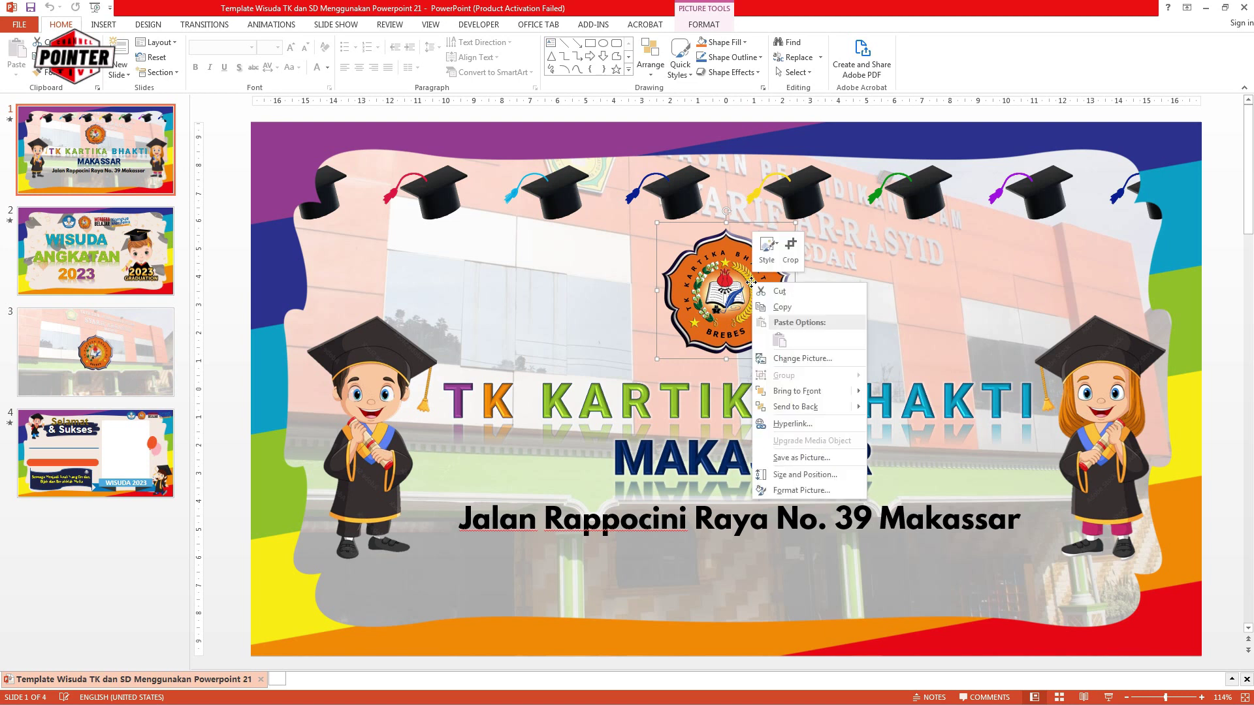
click(805, 357)
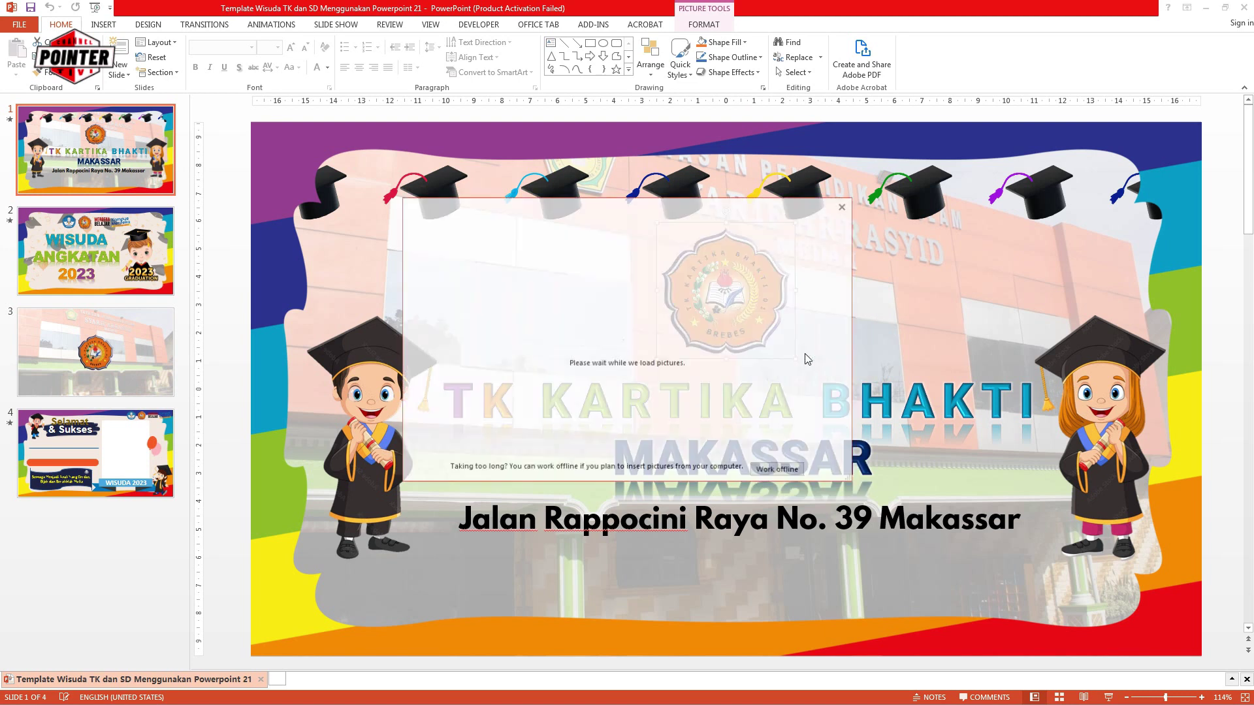
click(637, 377)
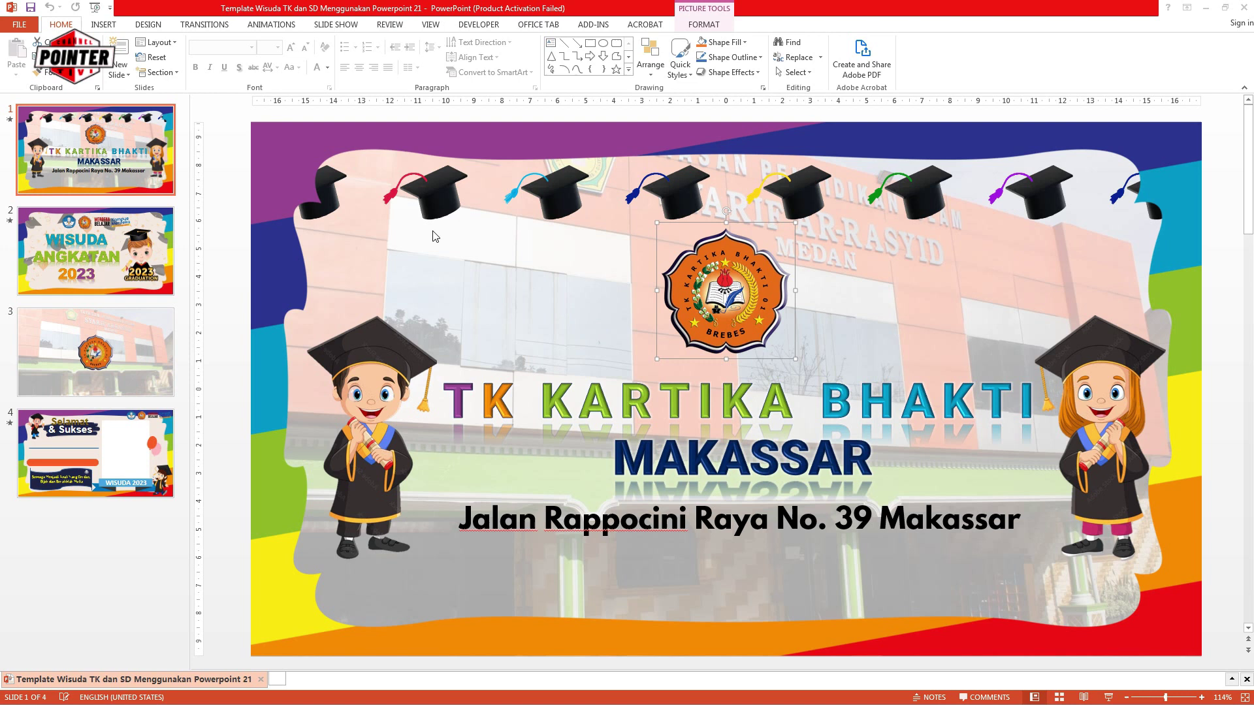
click(78, 188)
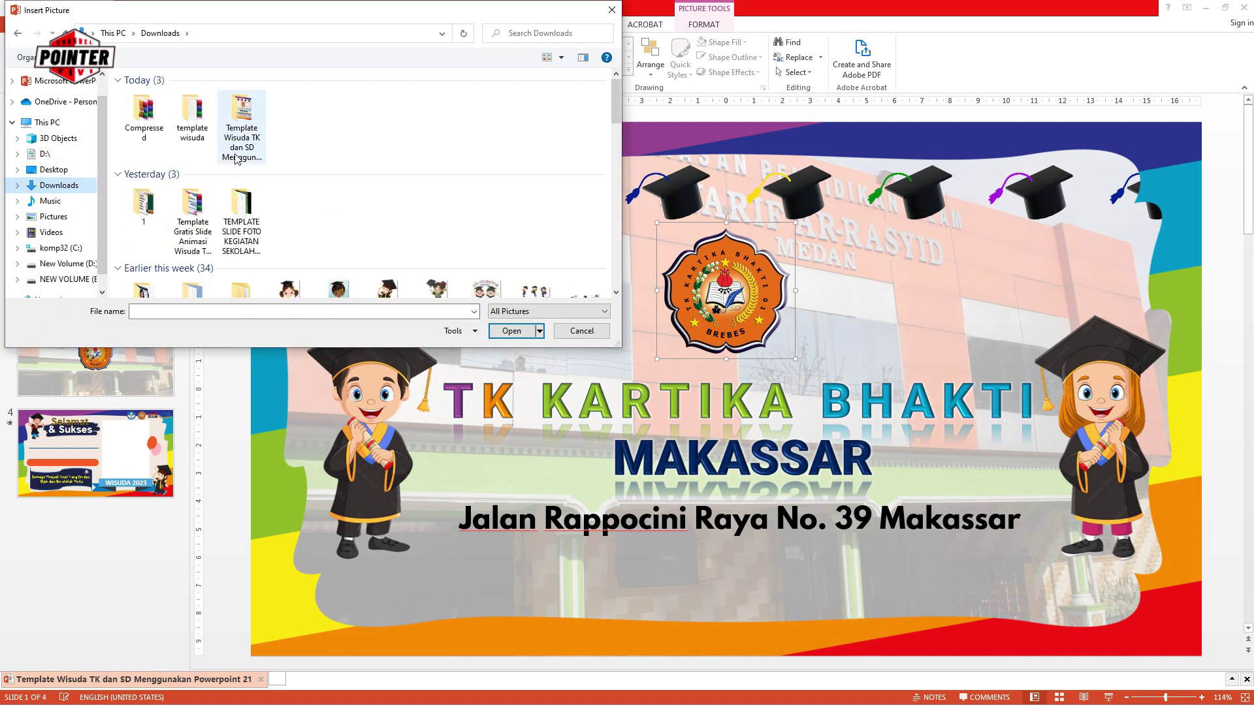
double_click(183, 142)
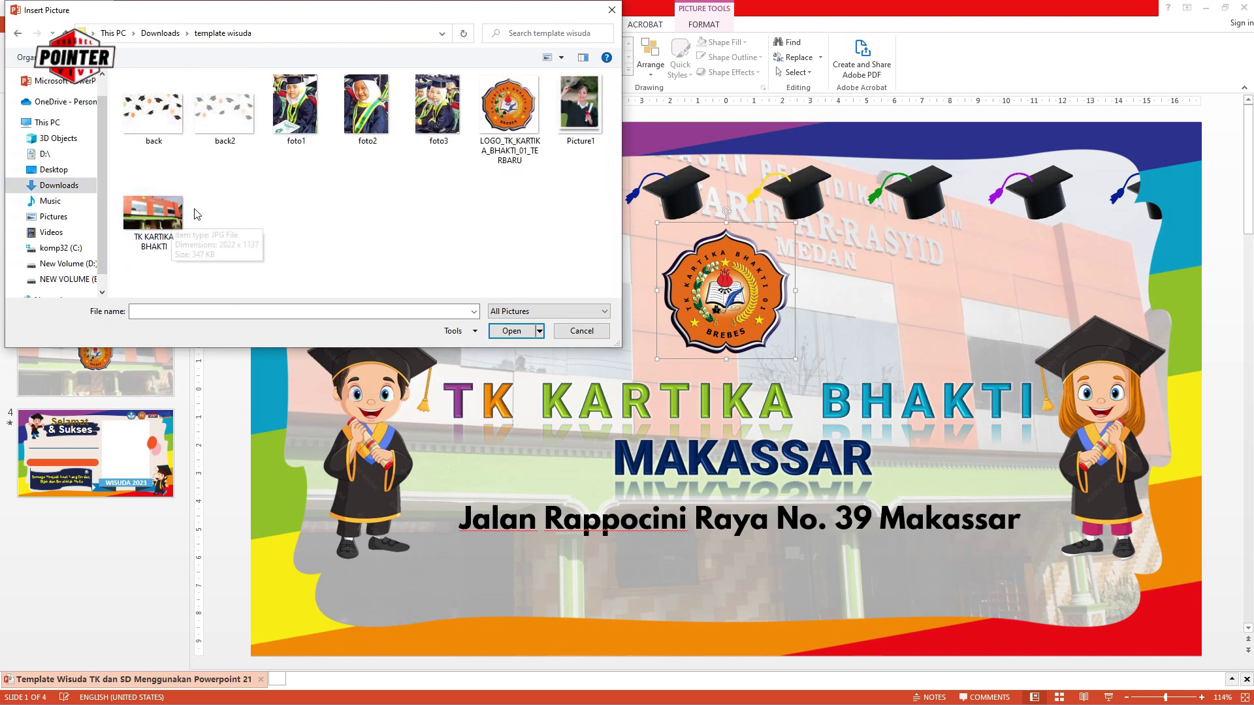
click(497, 127)
click(494, 334)
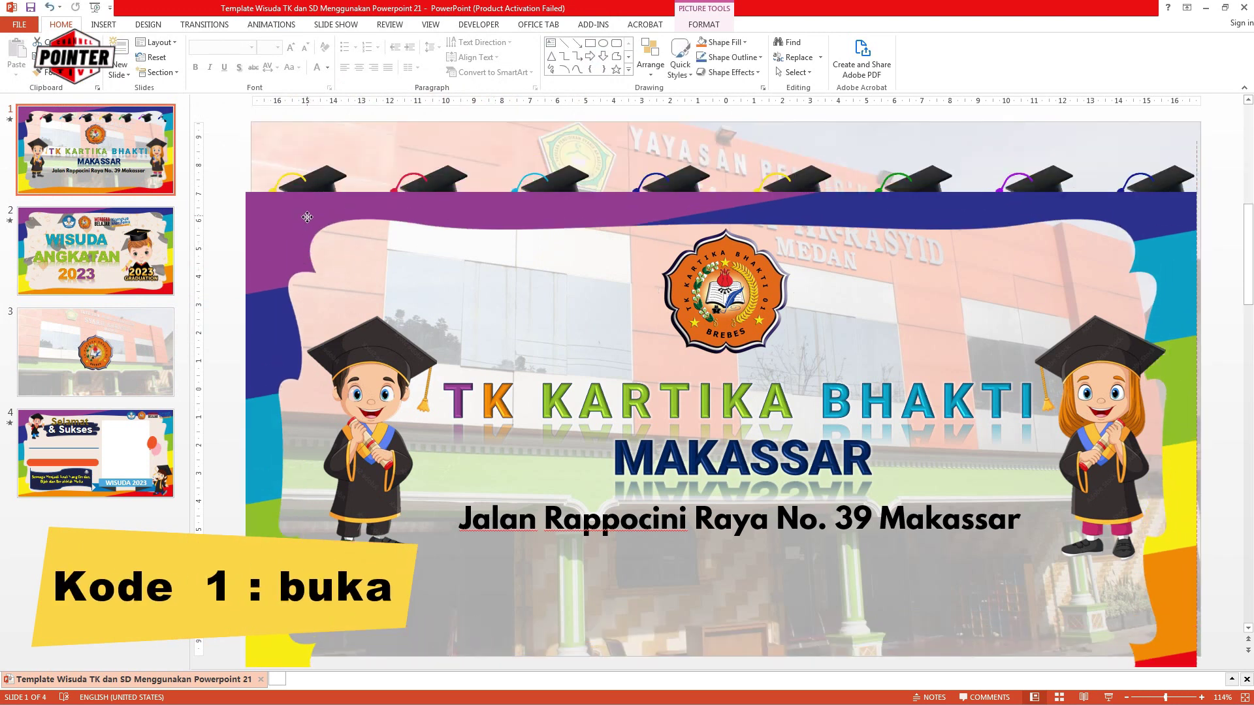
Set the title slide's background picture fill to the TK KARTIKA BHAKTI photo.
click(360, 145)
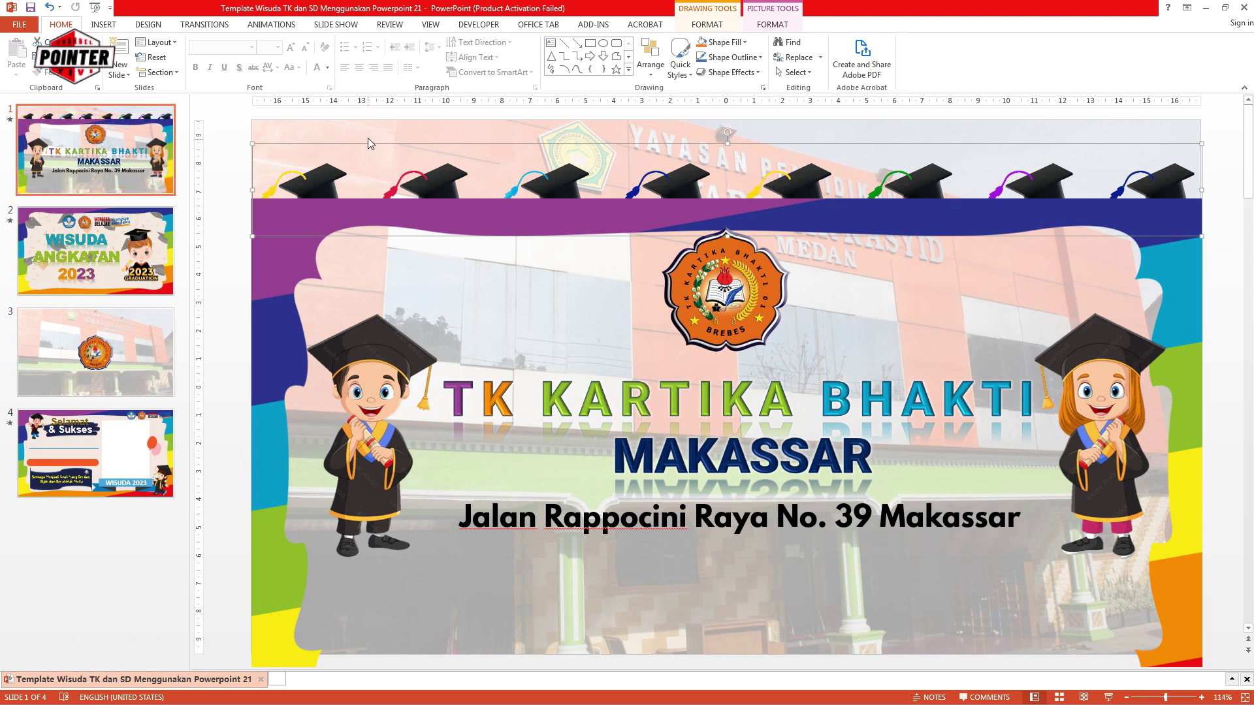
click(369, 128)
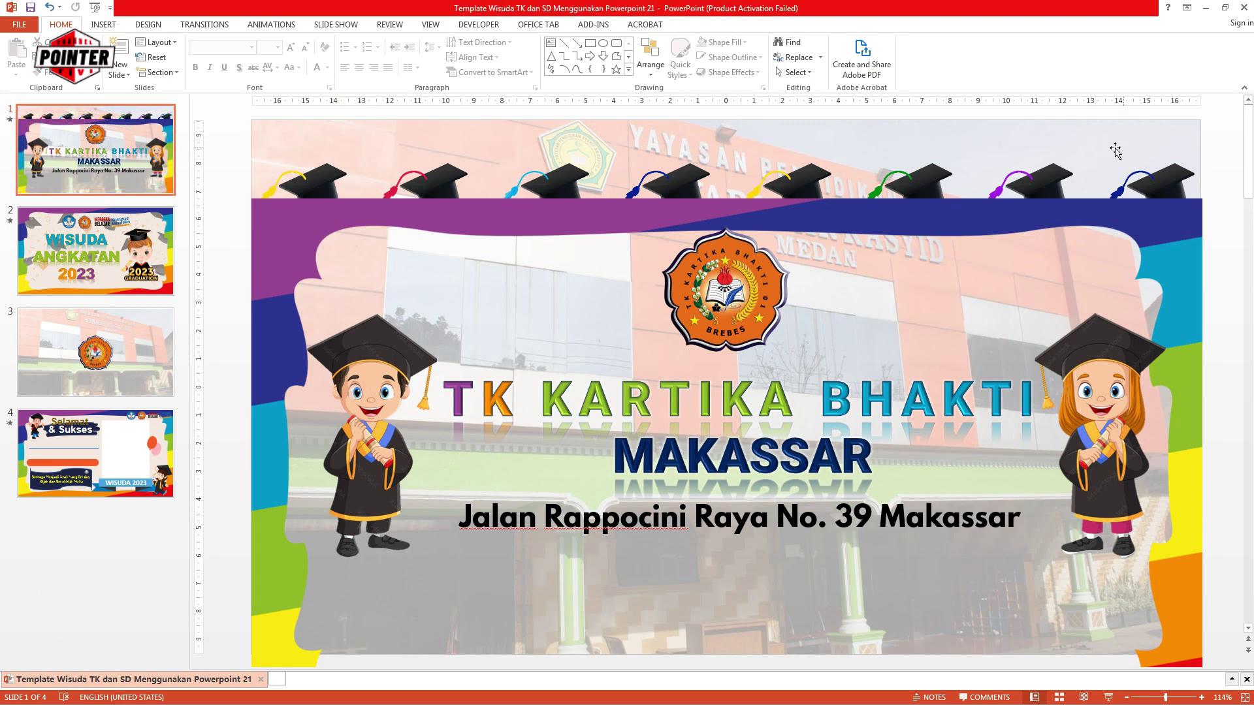
right_click(380, 128)
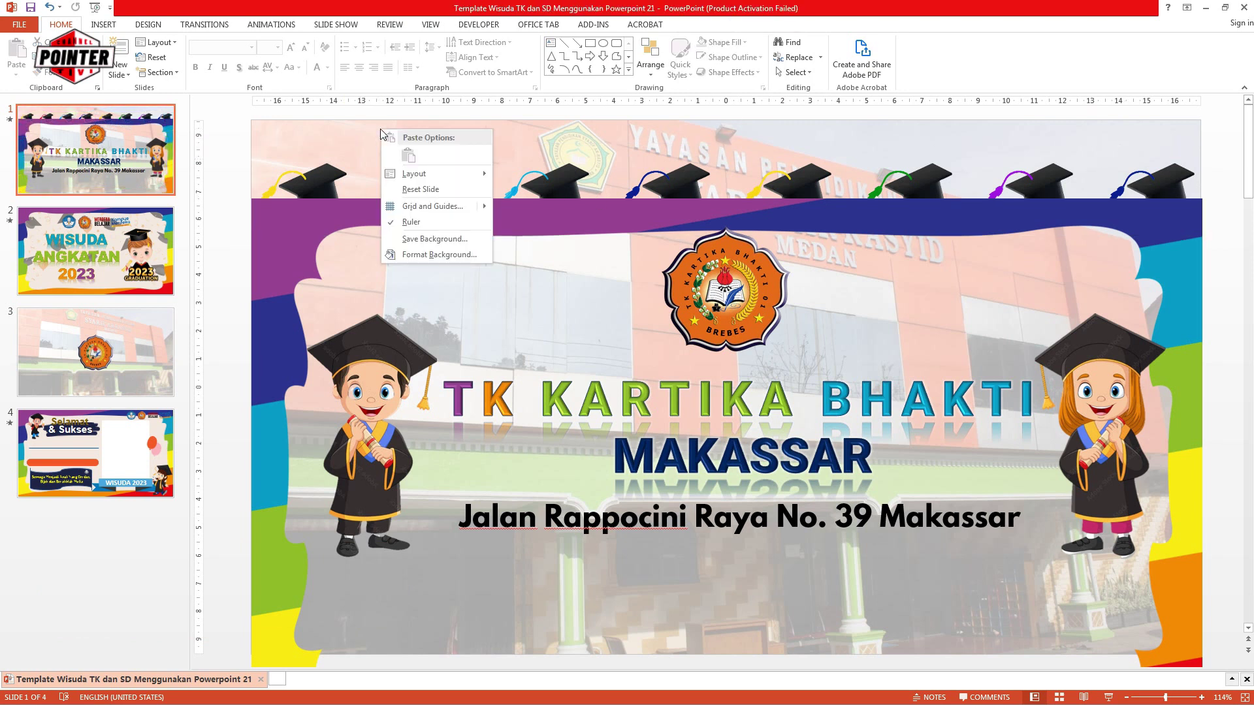
click(440, 253)
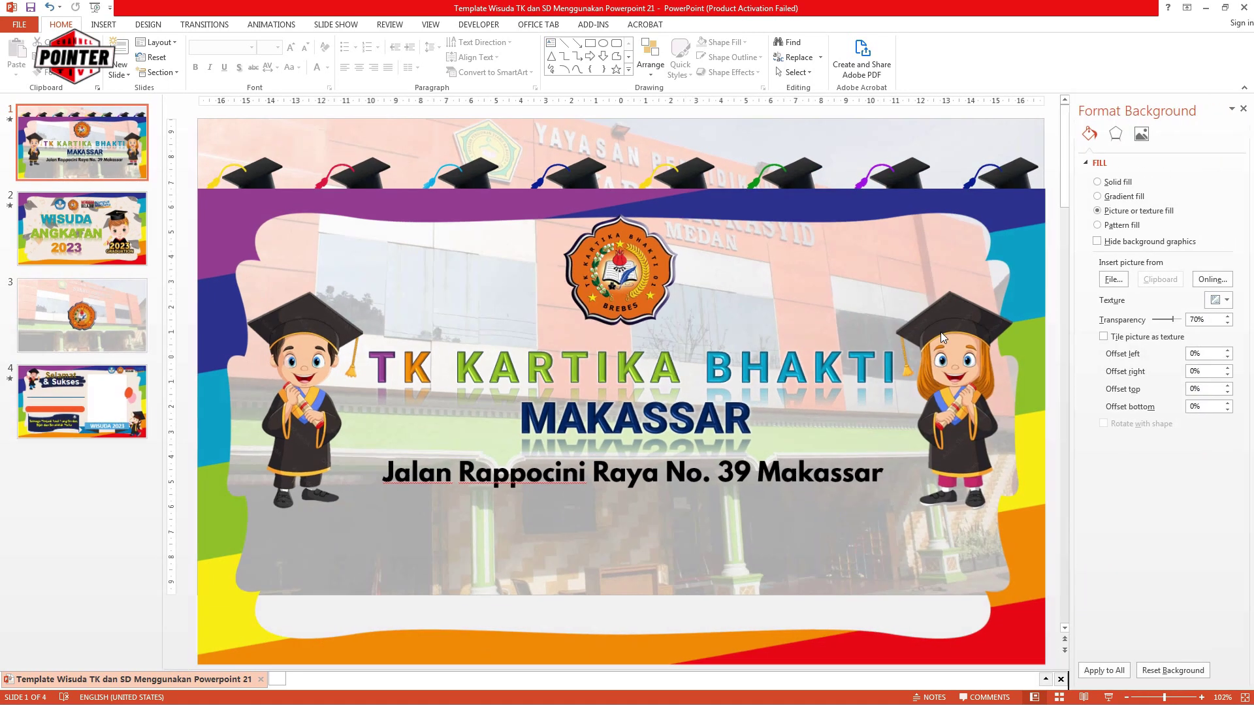
click(1110, 280)
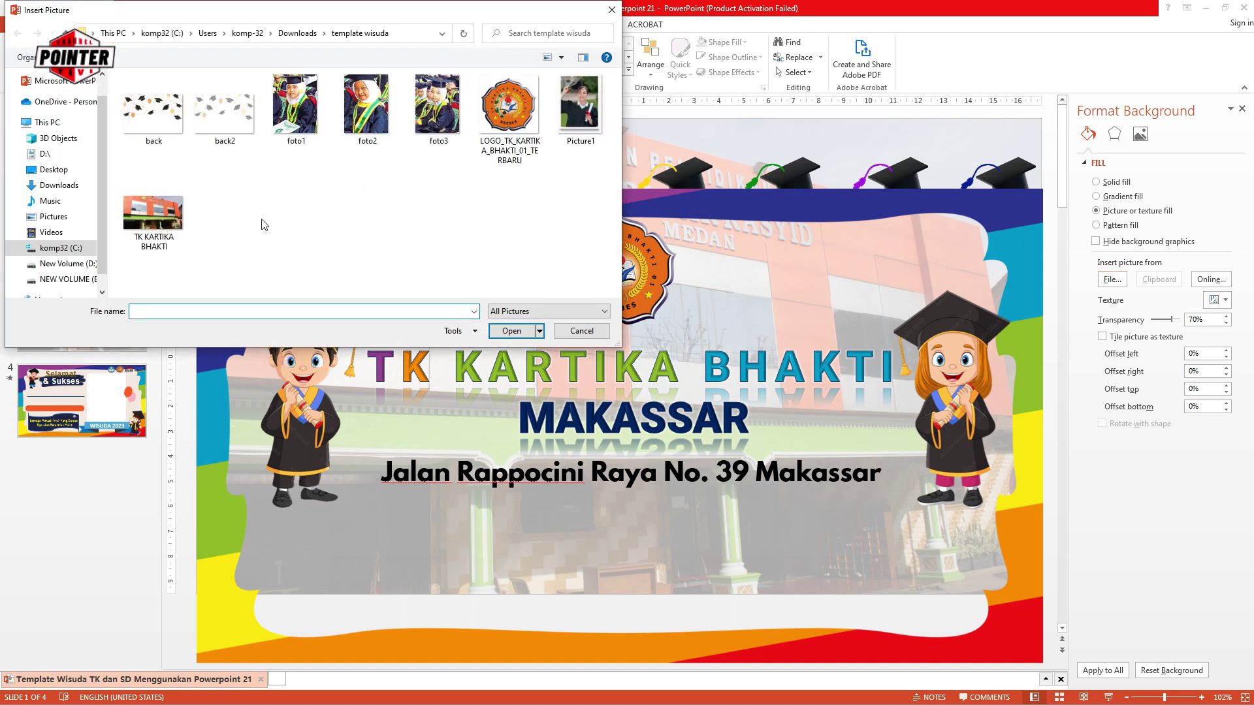
click(163, 226)
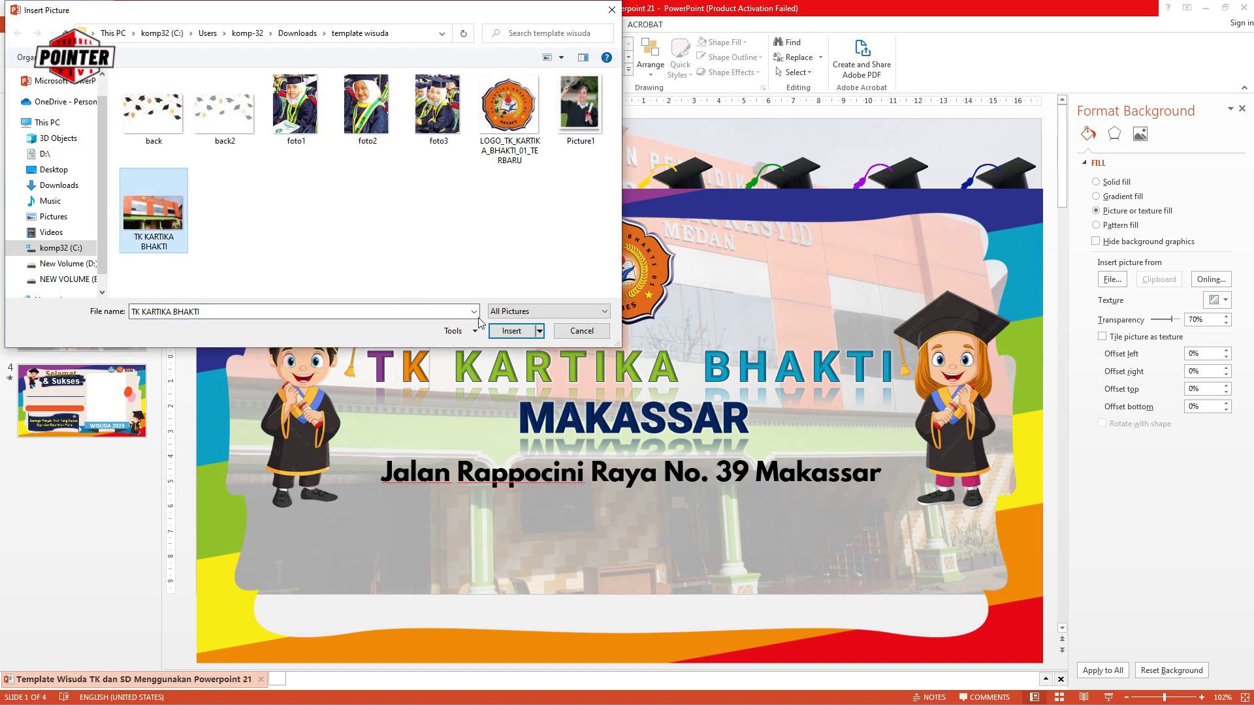
click(496, 330)
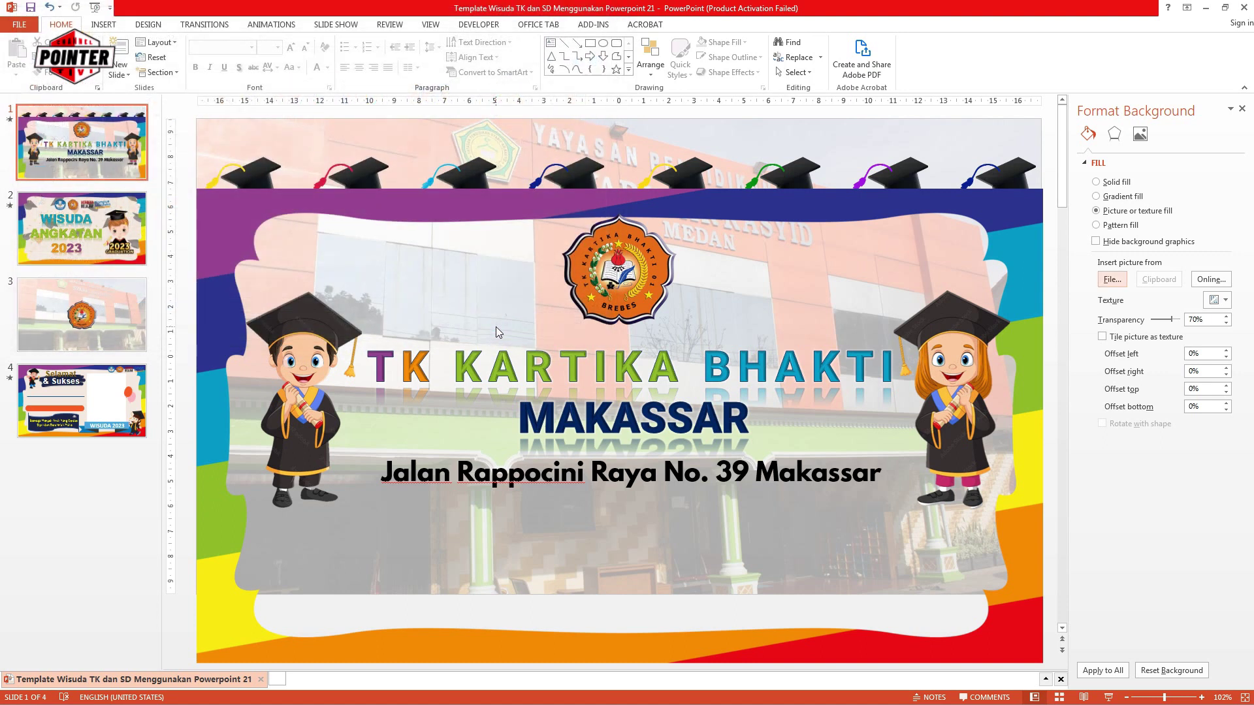
Align the colourful frame picture to the slide's center and middle.
click(363, 211)
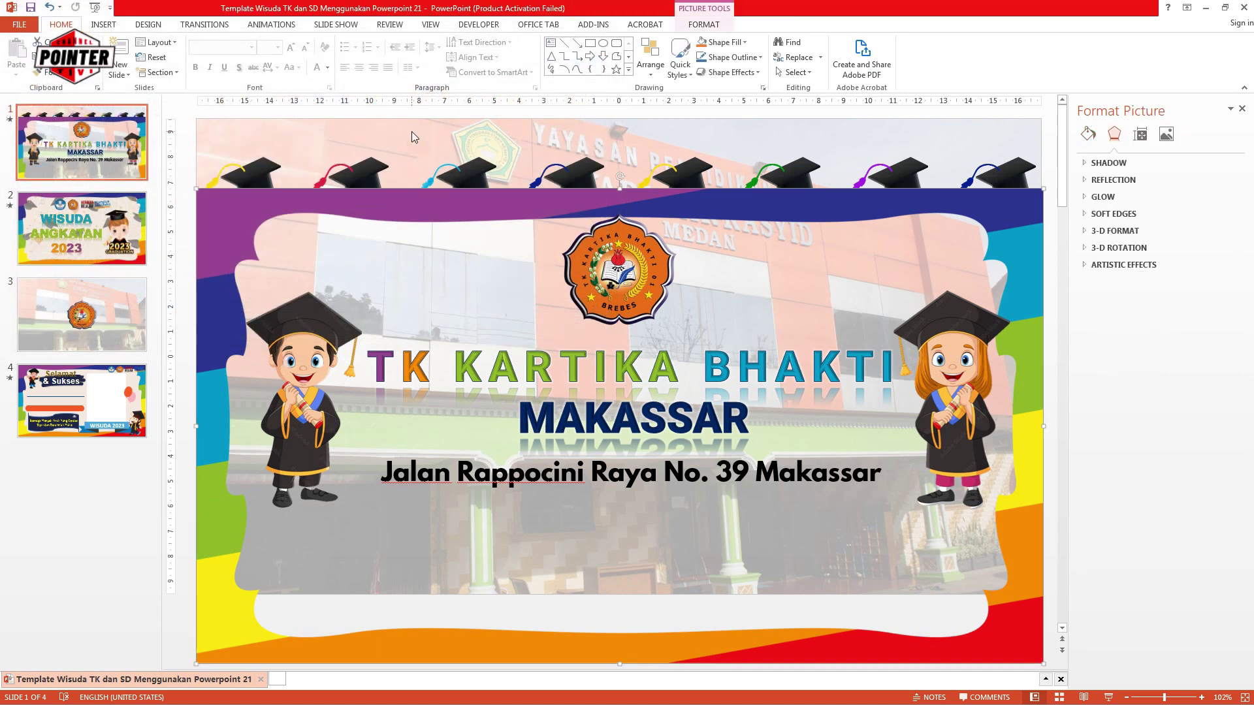
click(700, 28)
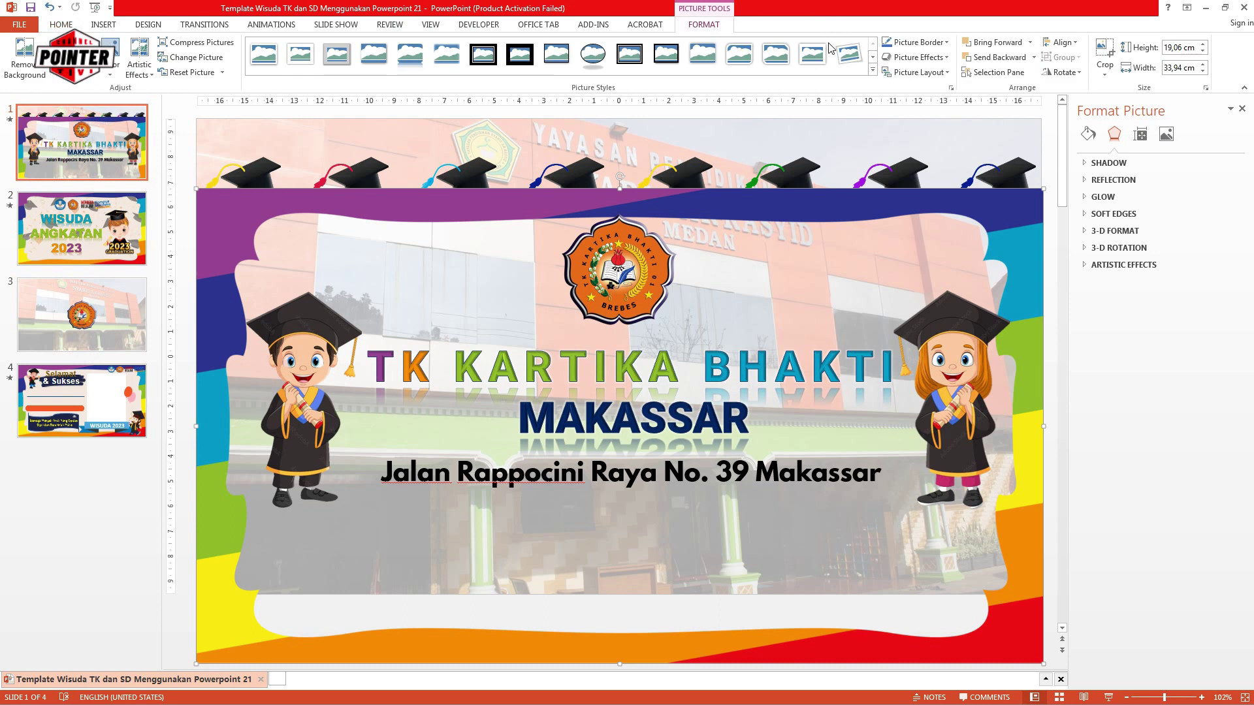
click(1063, 45)
click(1074, 73)
click(1065, 43)
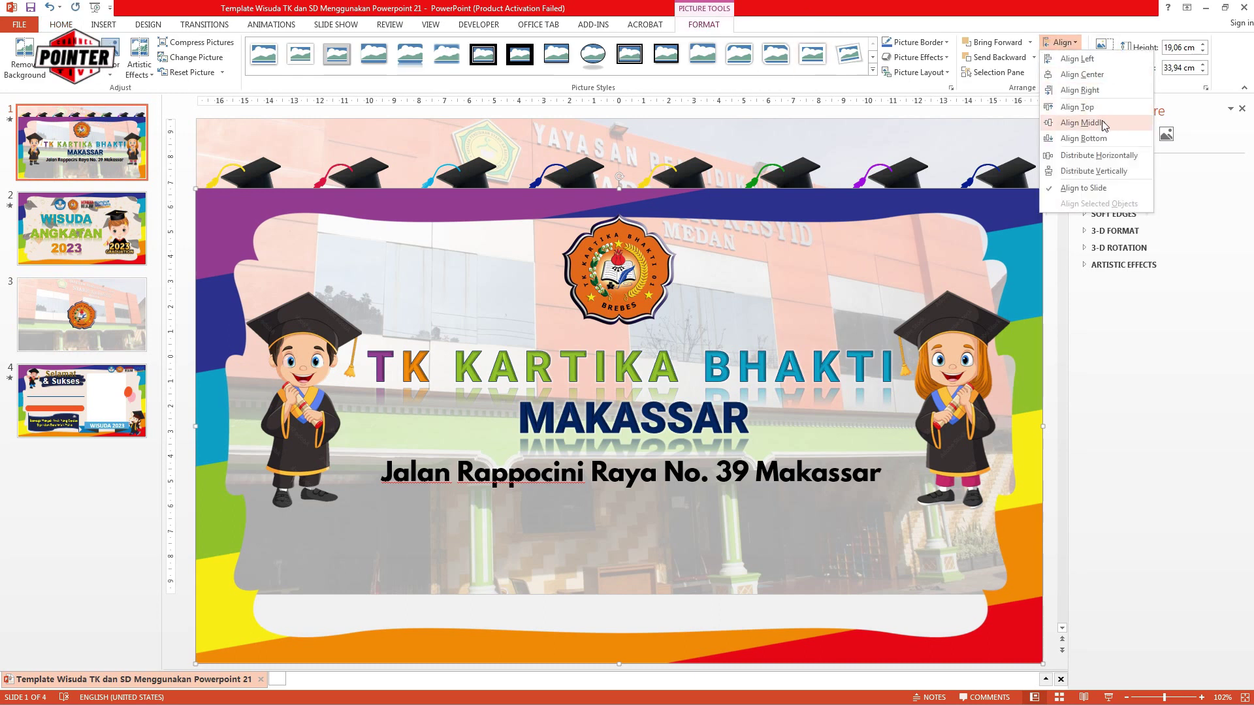
click(1084, 123)
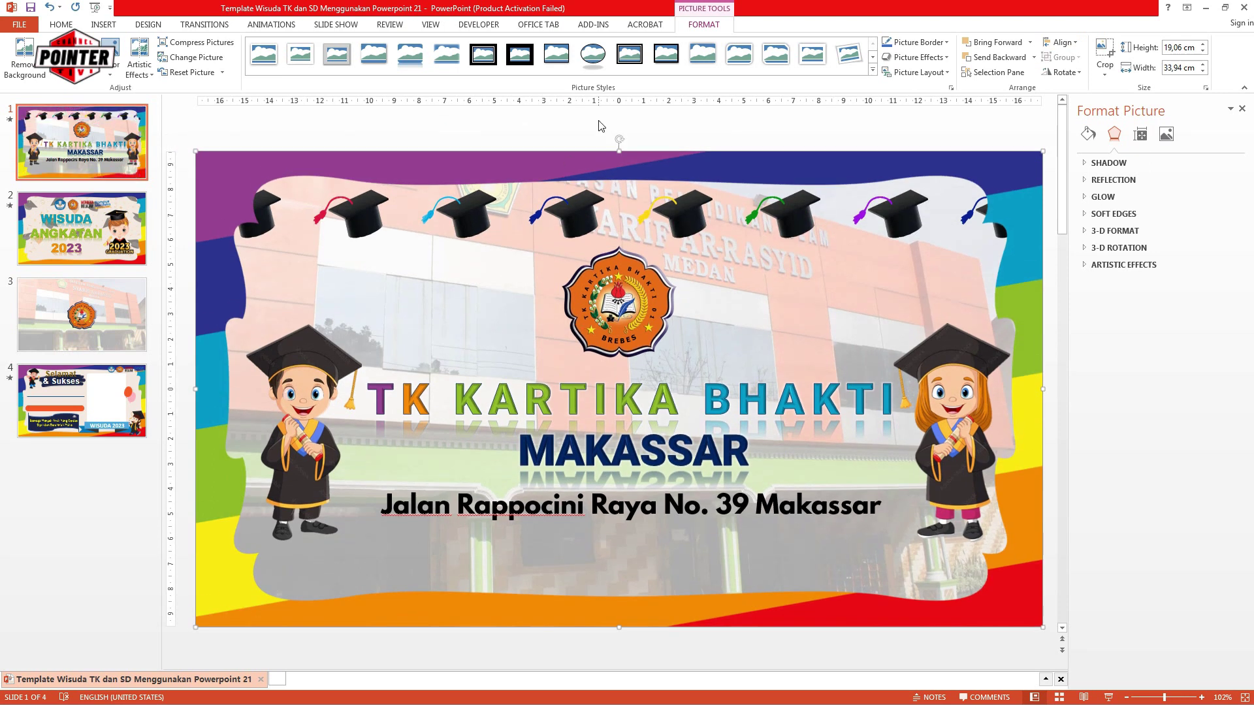
Check the title, address text and graduate picture, then move to slide 2.
click(601, 128)
click(490, 395)
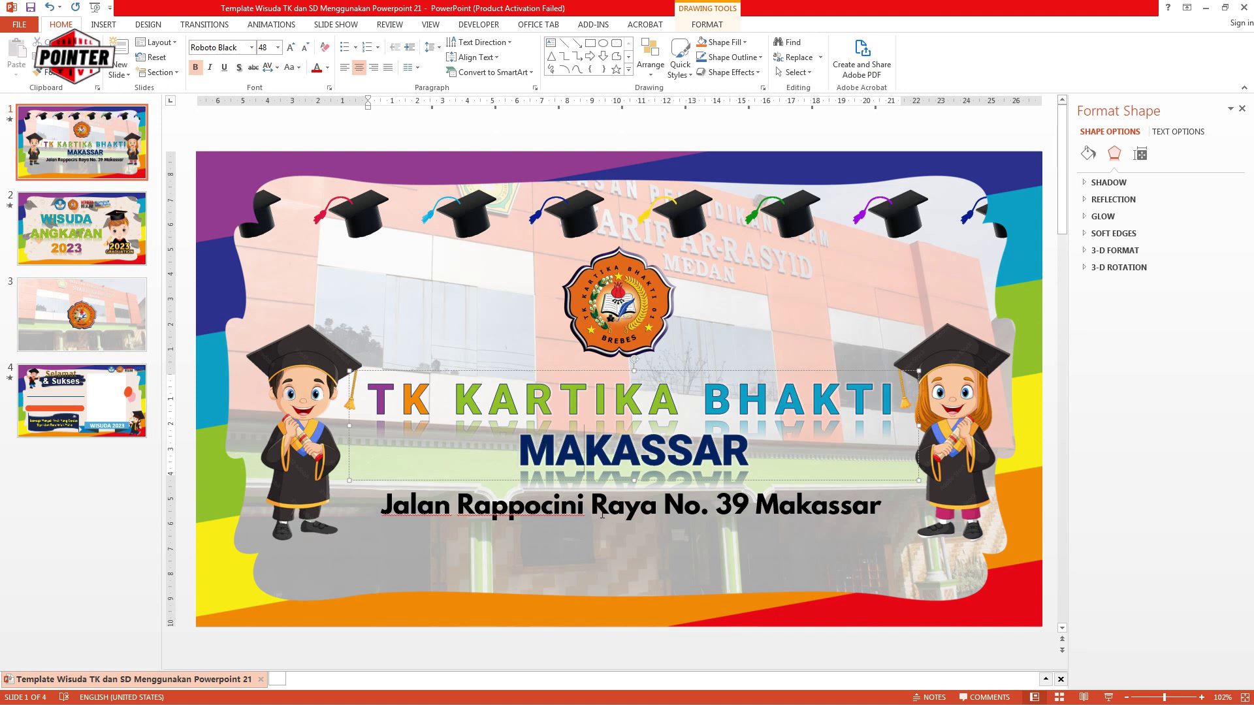
click(684, 506)
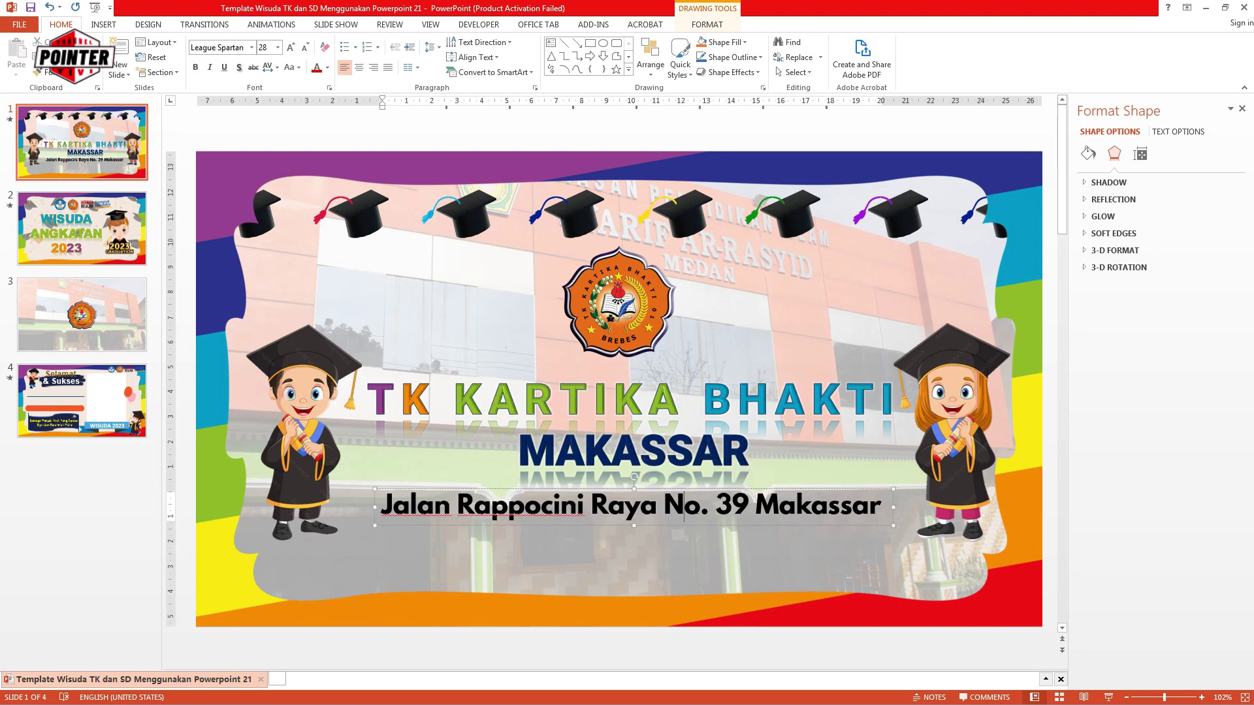
click(953, 431)
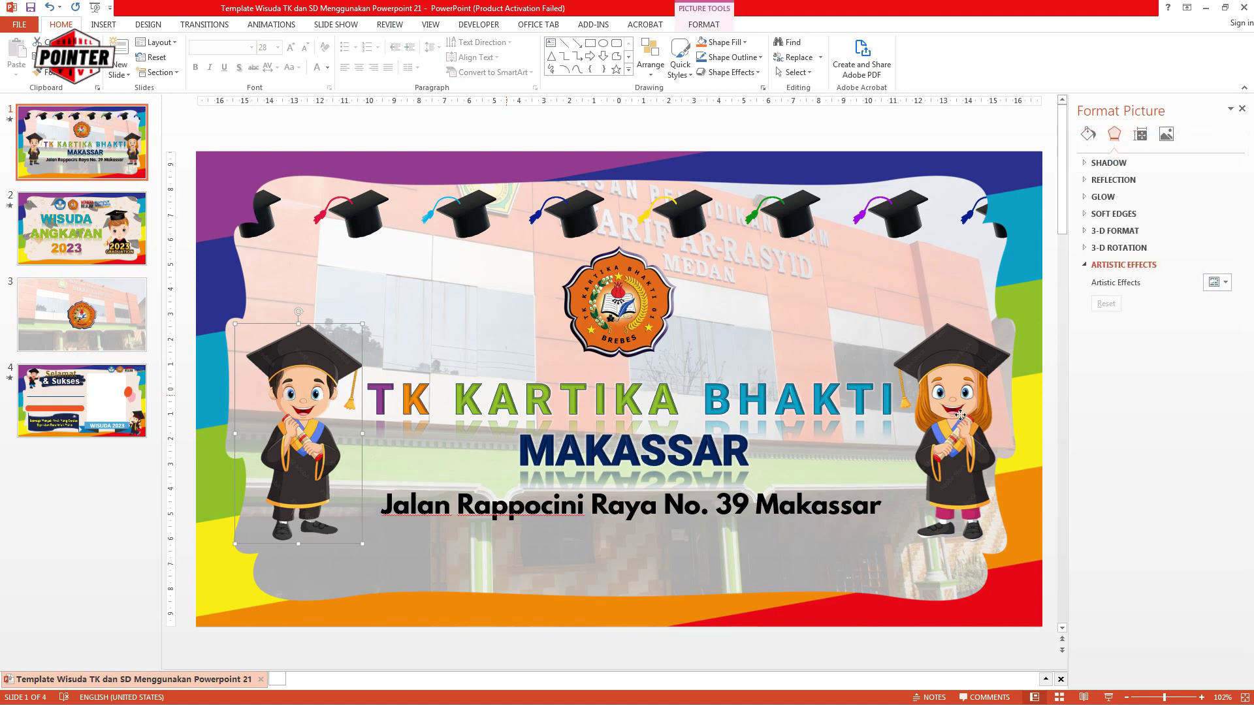
click(112, 222)
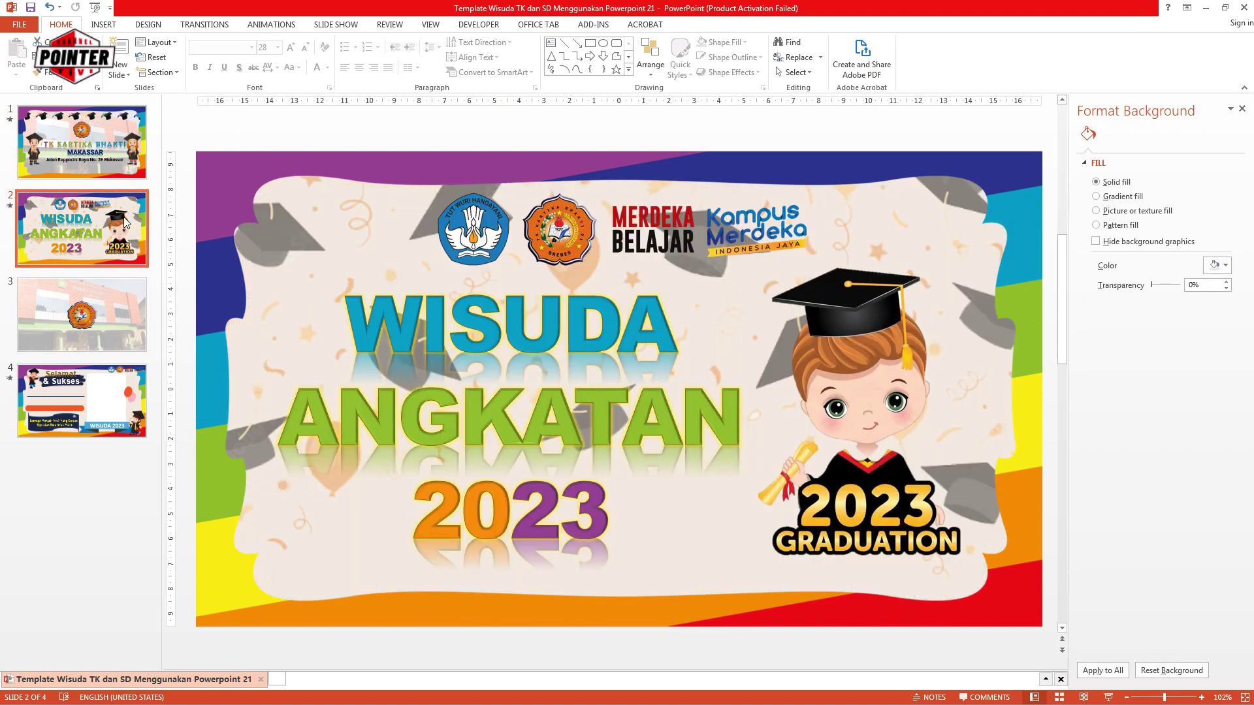
Replace slide 2's header logo with the LOGO_TK_KARTIKA_BHAKTI_01_TERBARU image.
click(552, 248)
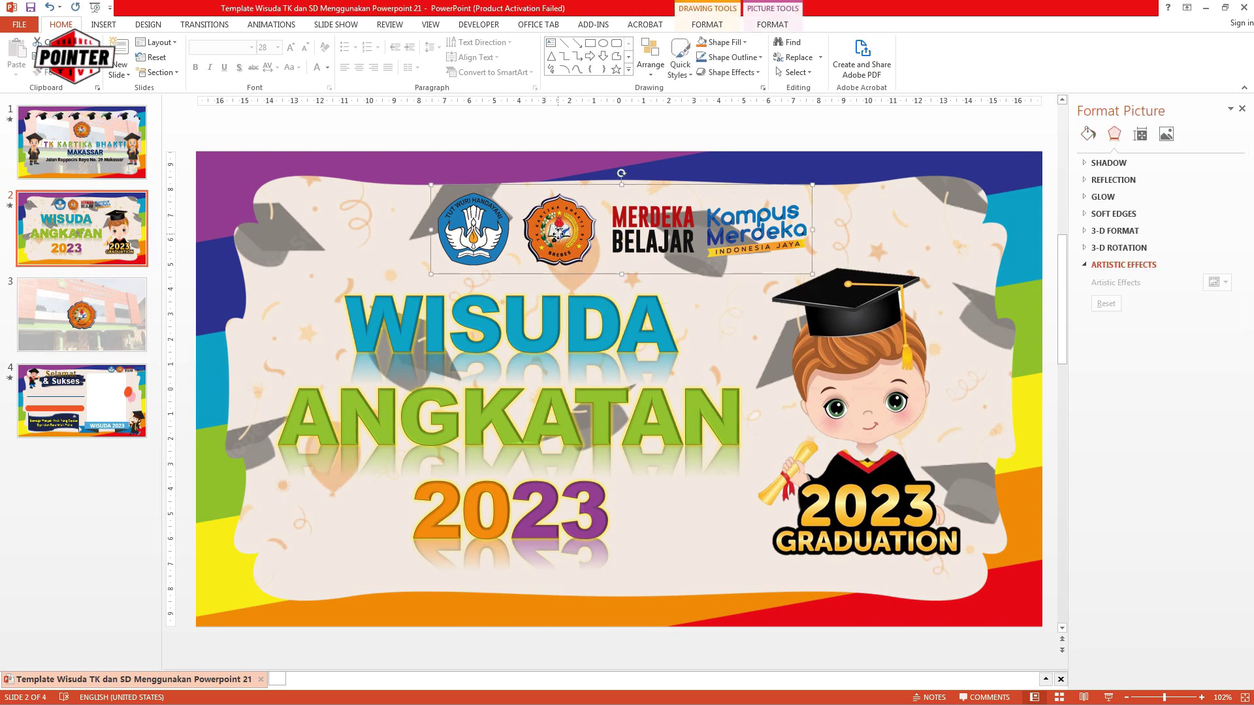
click(563, 239)
right_click(570, 232)
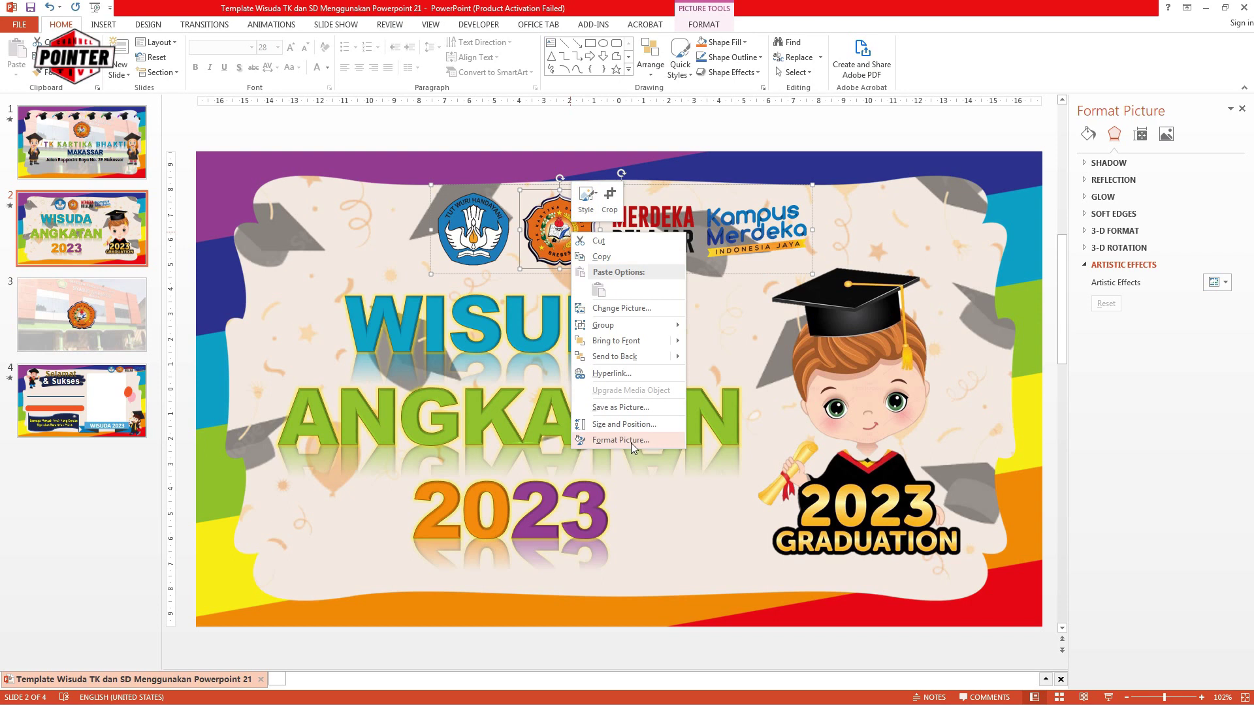
click(624, 309)
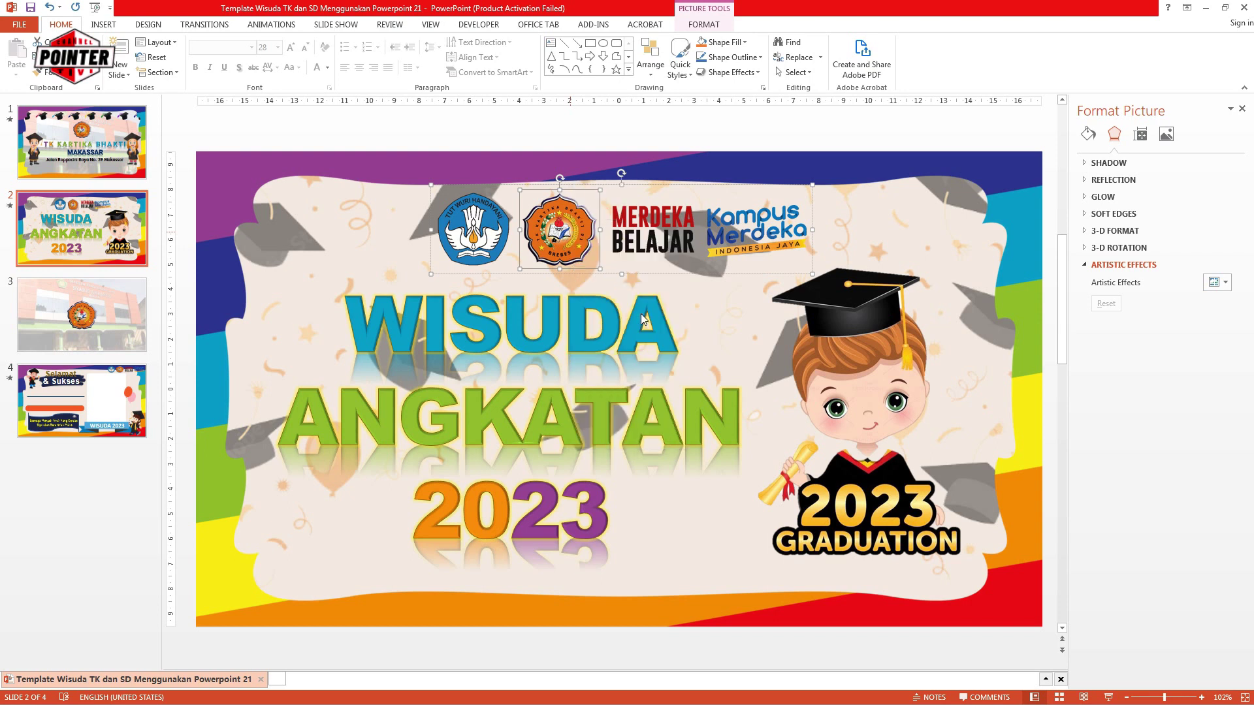
click(627, 374)
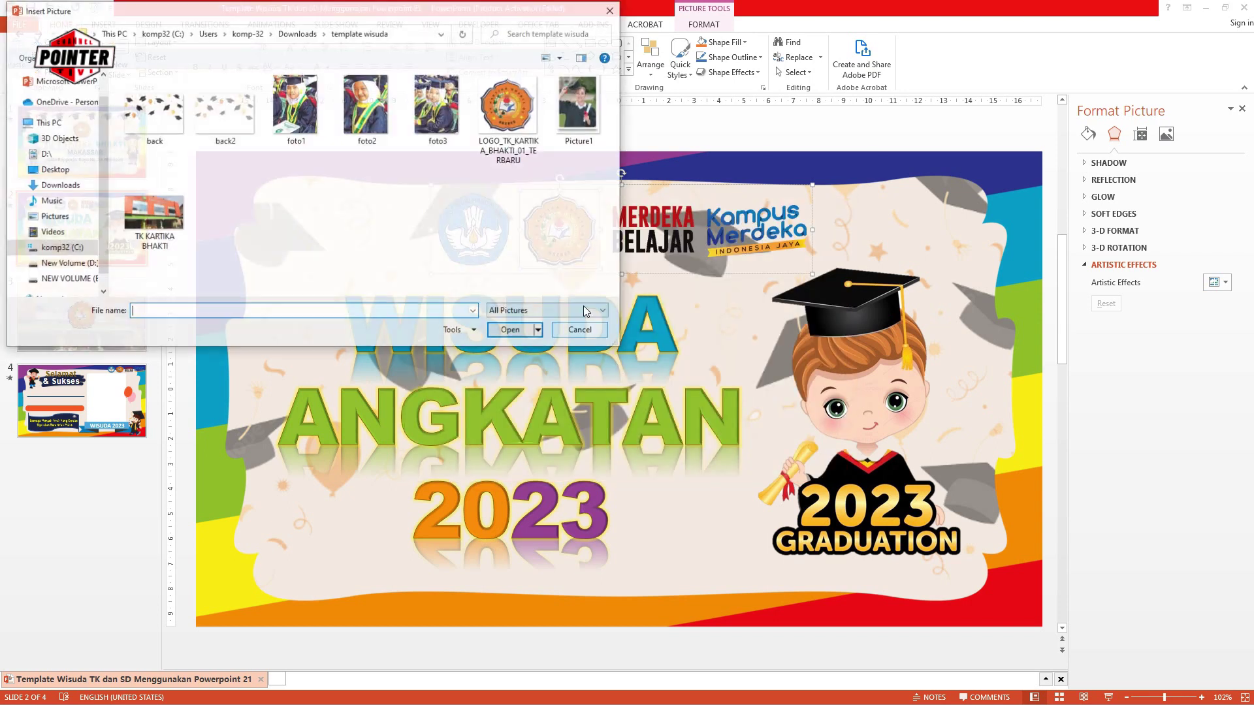
click(500, 133)
click(516, 330)
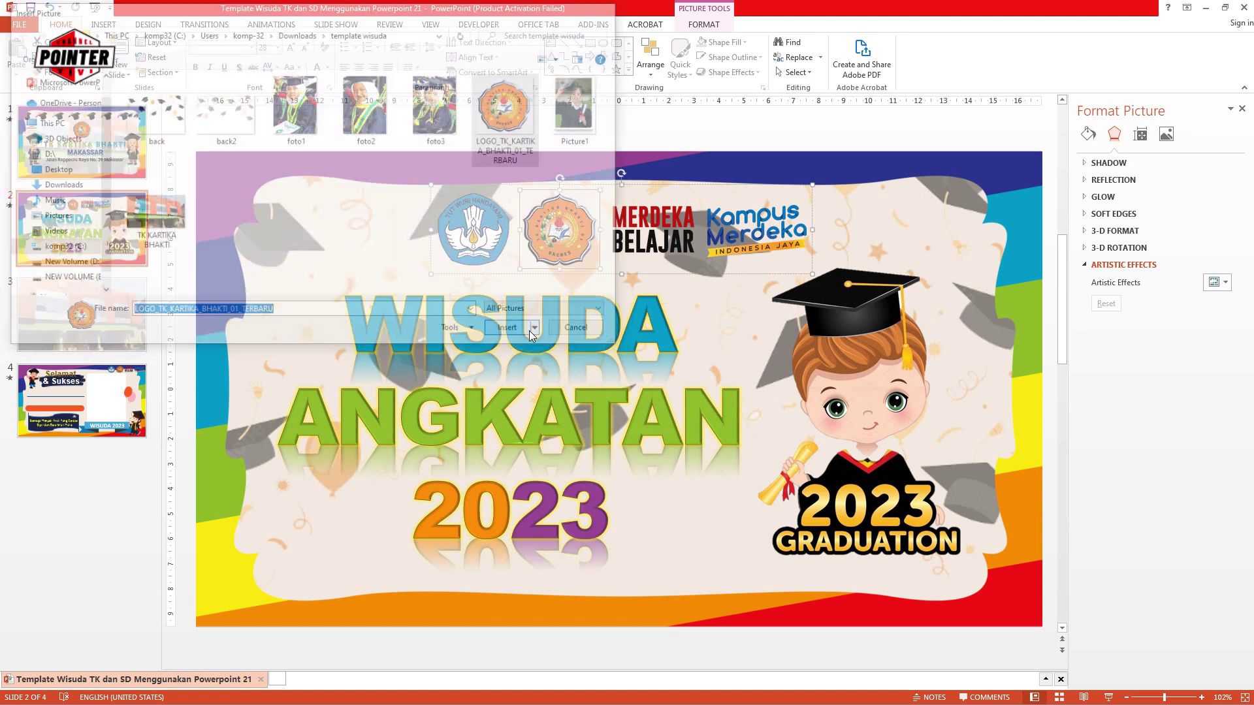
Check the WISUDA ANGKATAN 2023 text and slide picture, then go to slide 3.
click(466, 327)
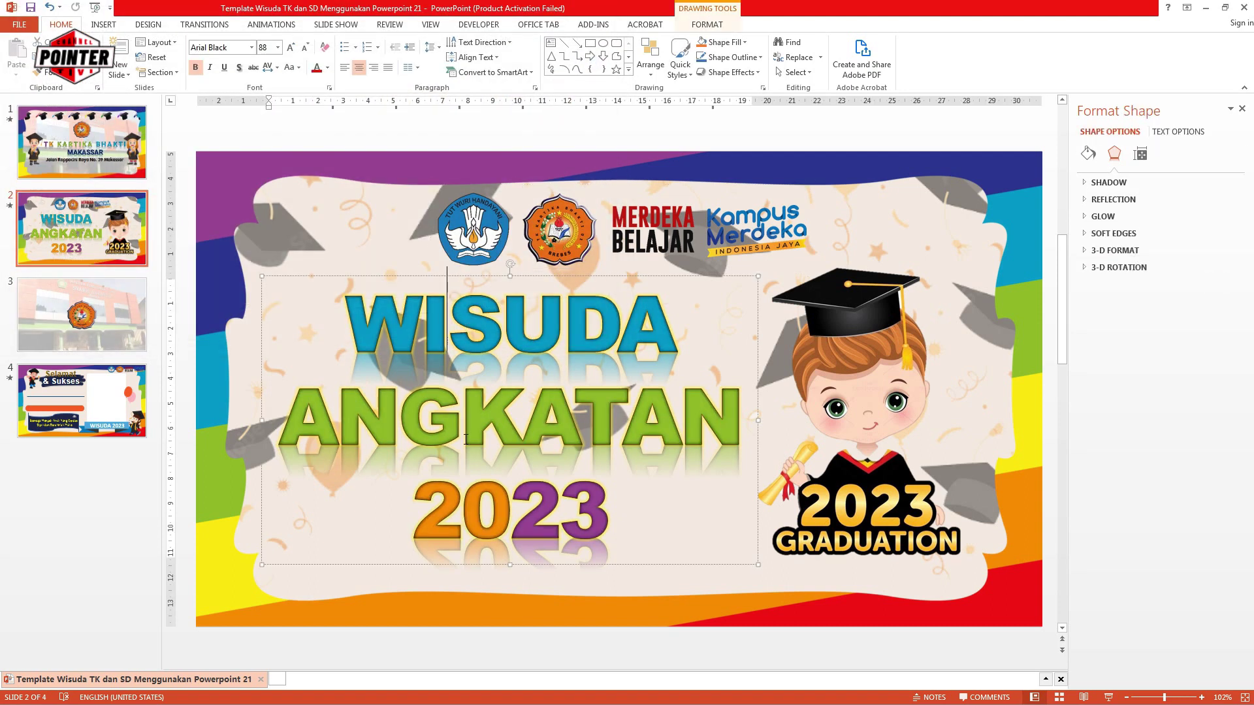
click(510, 497)
click(281, 141)
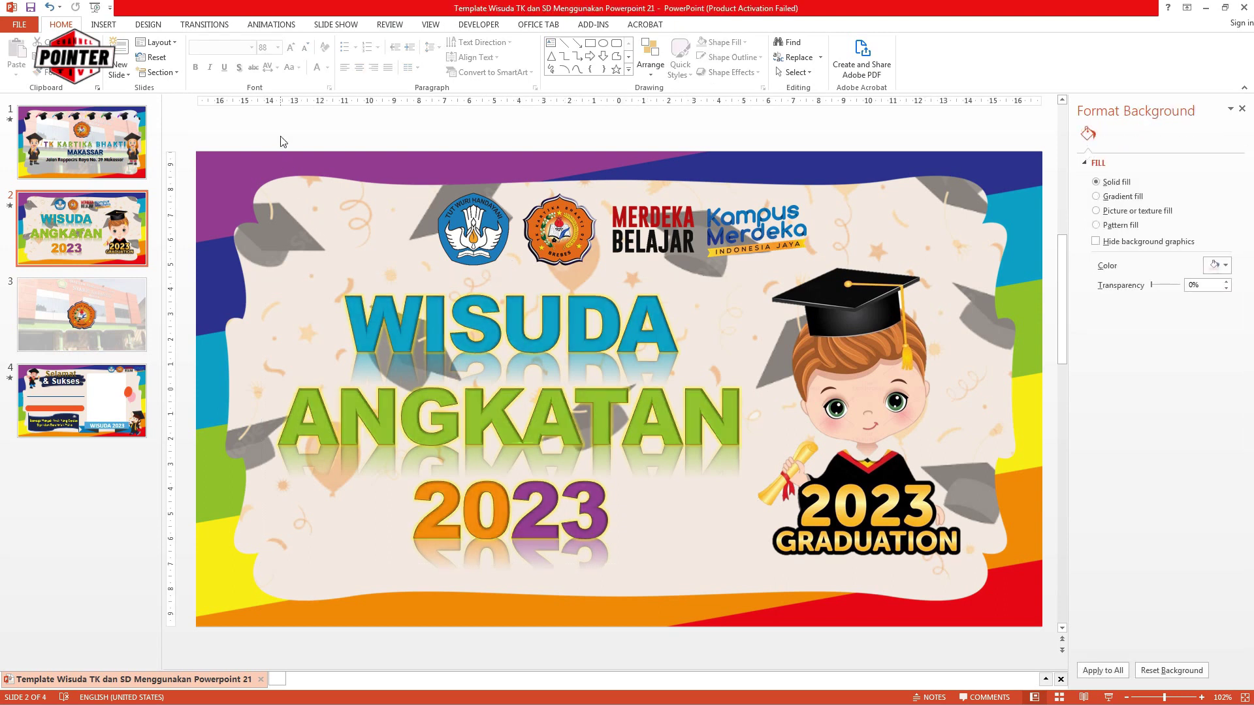
click(787, 350)
click(616, 138)
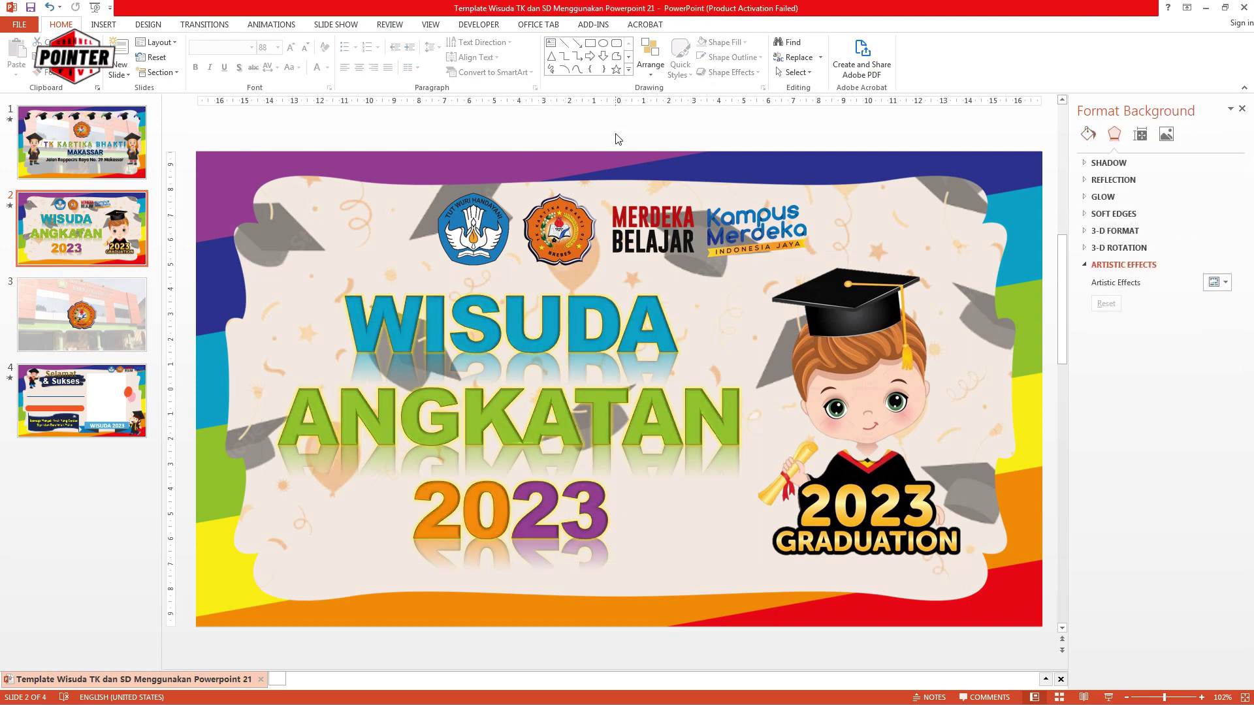
click(125, 305)
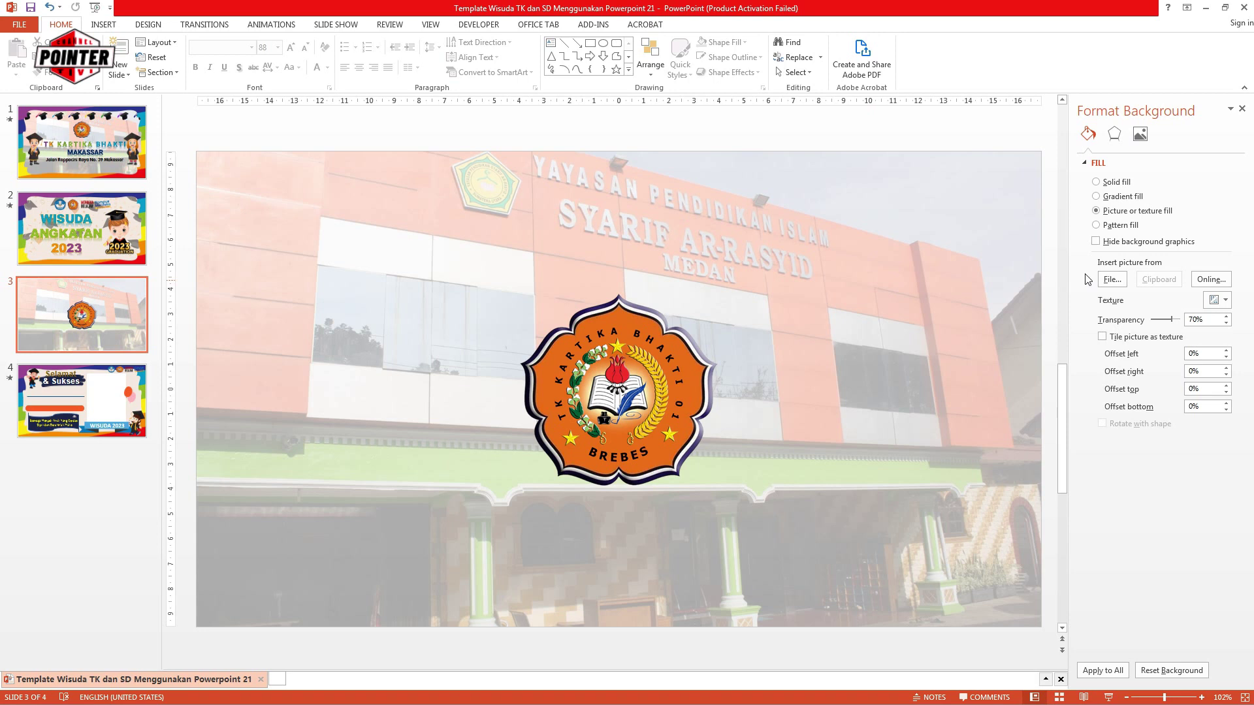
Set slide 3's background to the TK KARTIKA BHAKTI photo.
click(1113, 279)
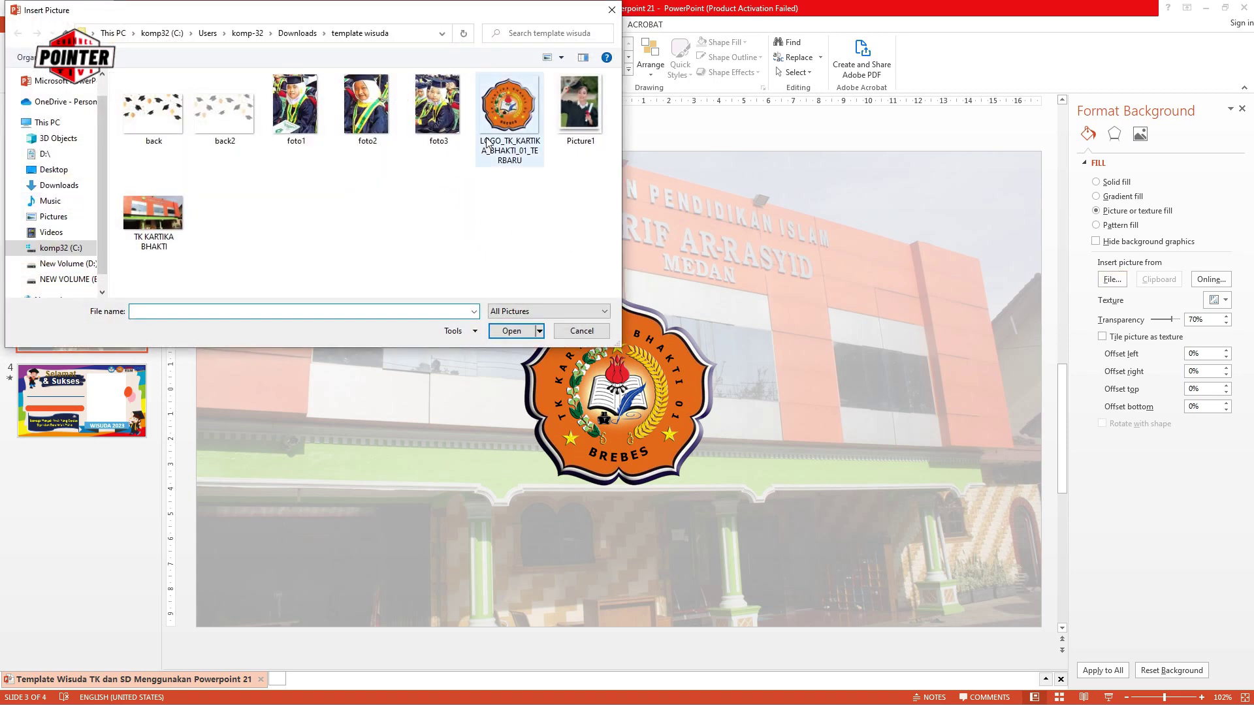
click(171, 225)
click(511, 330)
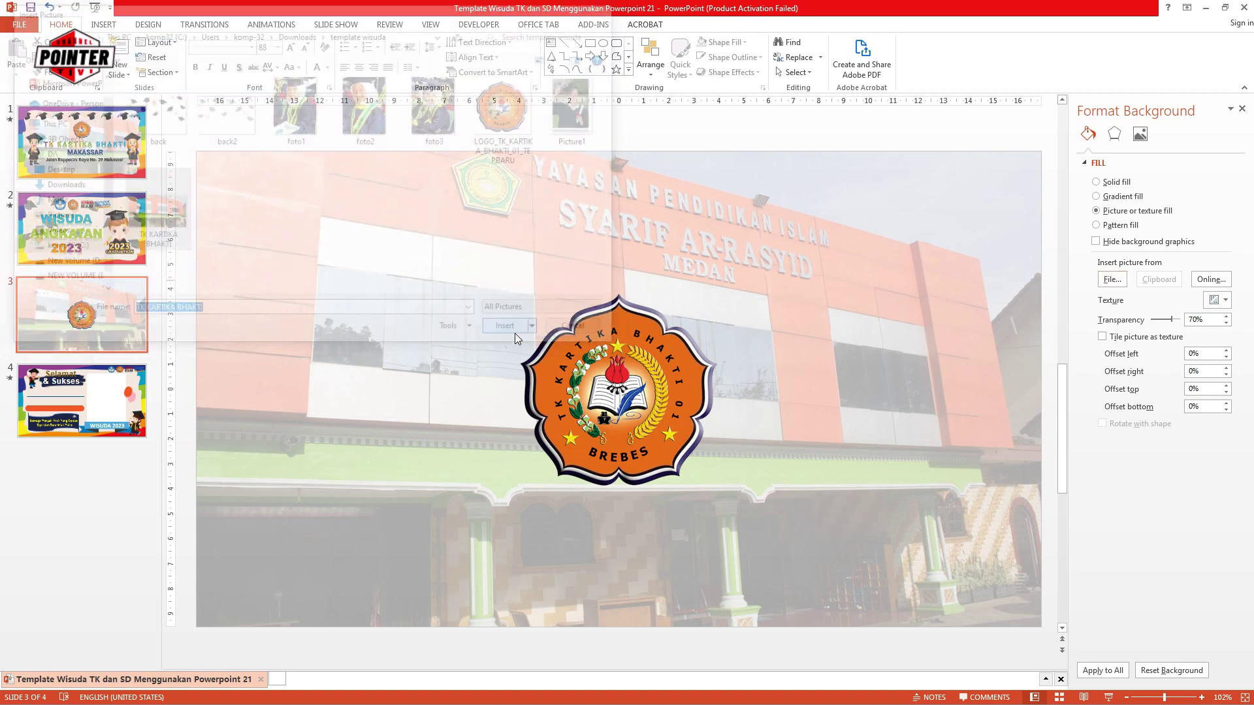
Swap slide 3's central logo for LOGO_TK_KARTIKA_BHAKTI_01_TERBARU, then go to slide 4.
click(622, 375)
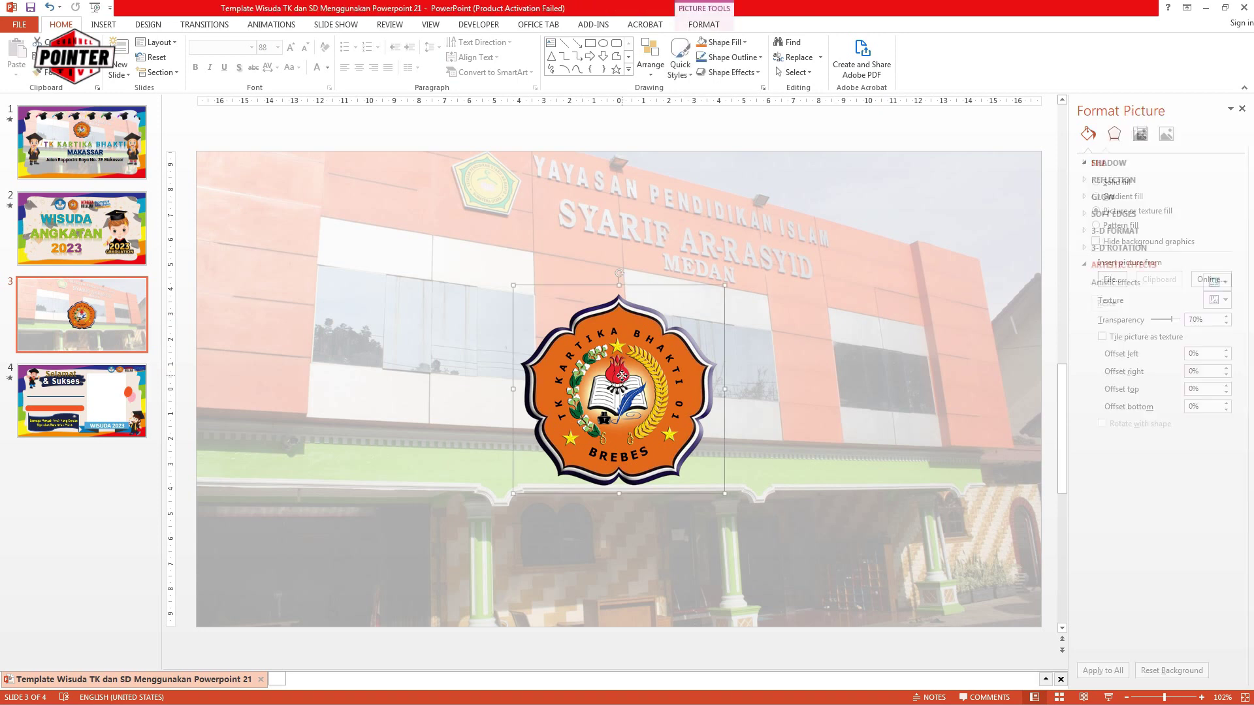
click(1087, 136)
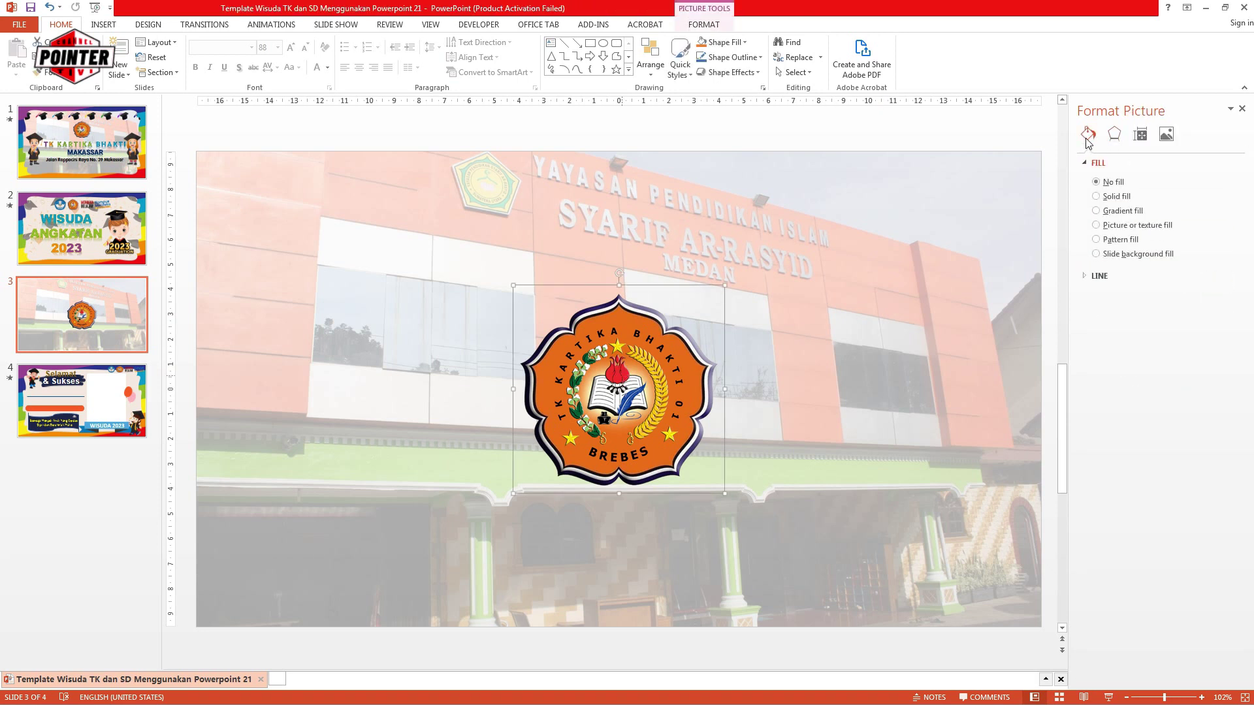
right_click(593, 384)
click(650, 463)
click(626, 374)
click(509, 108)
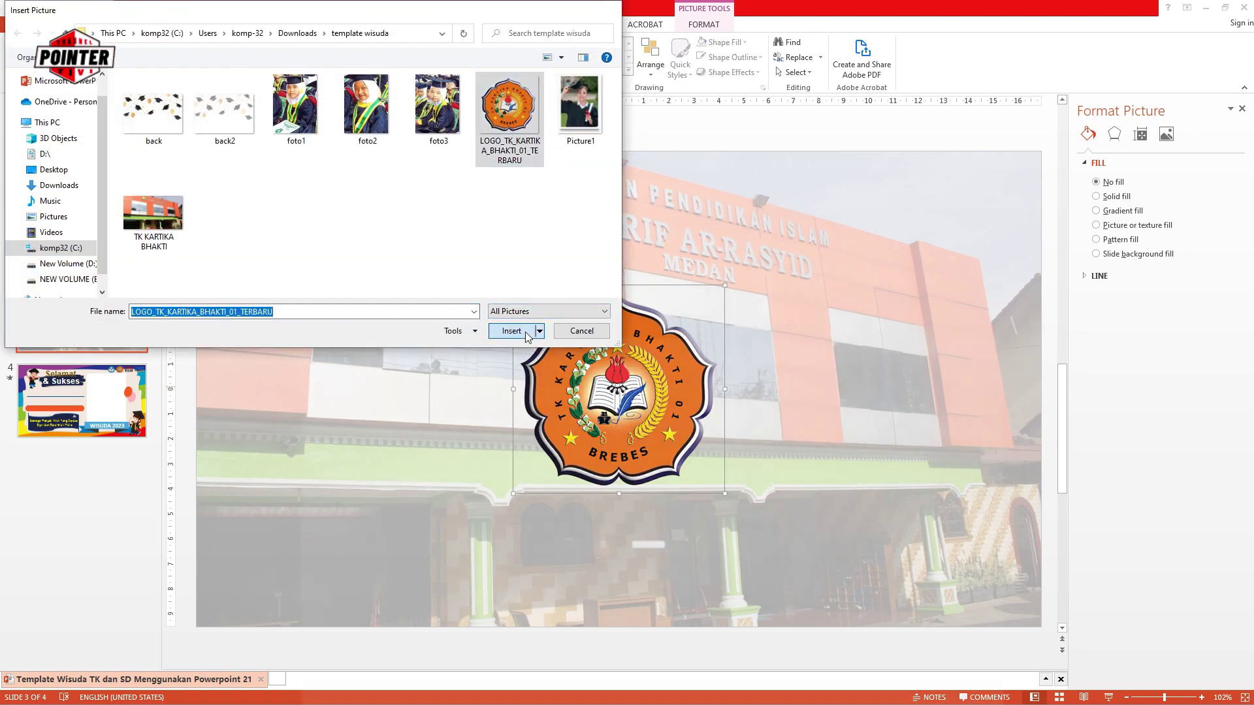
click(525, 332)
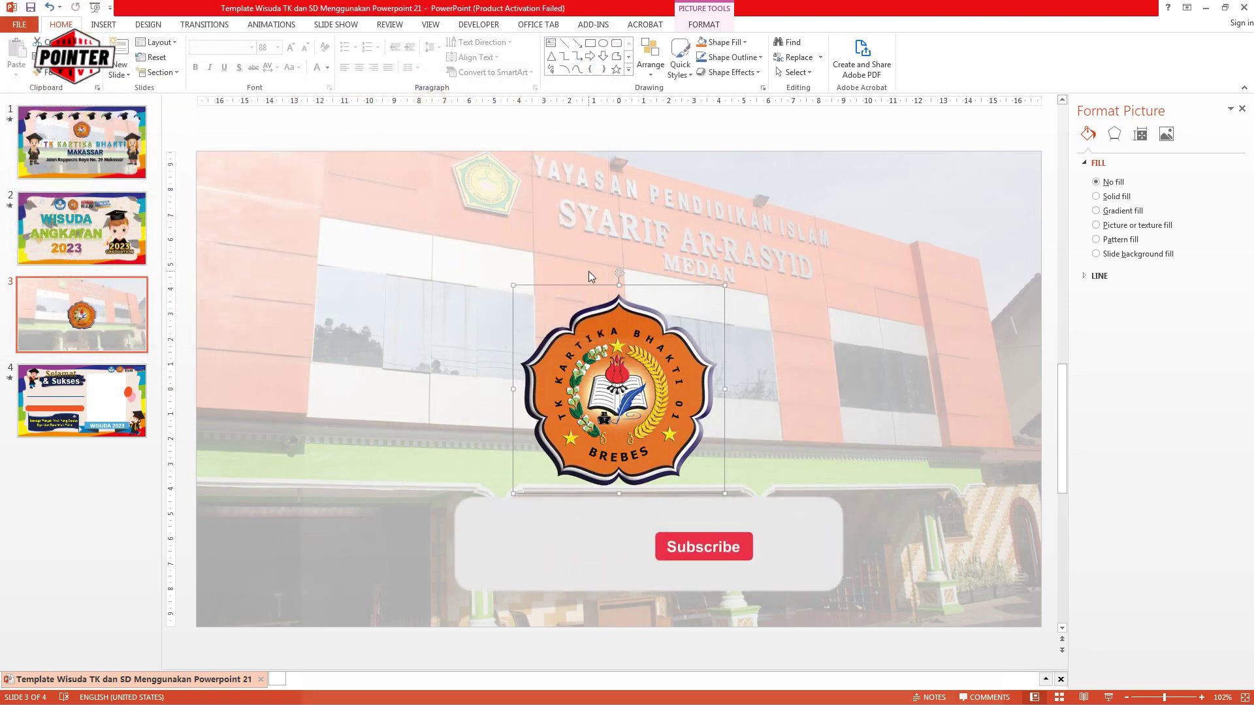
click(108, 411)
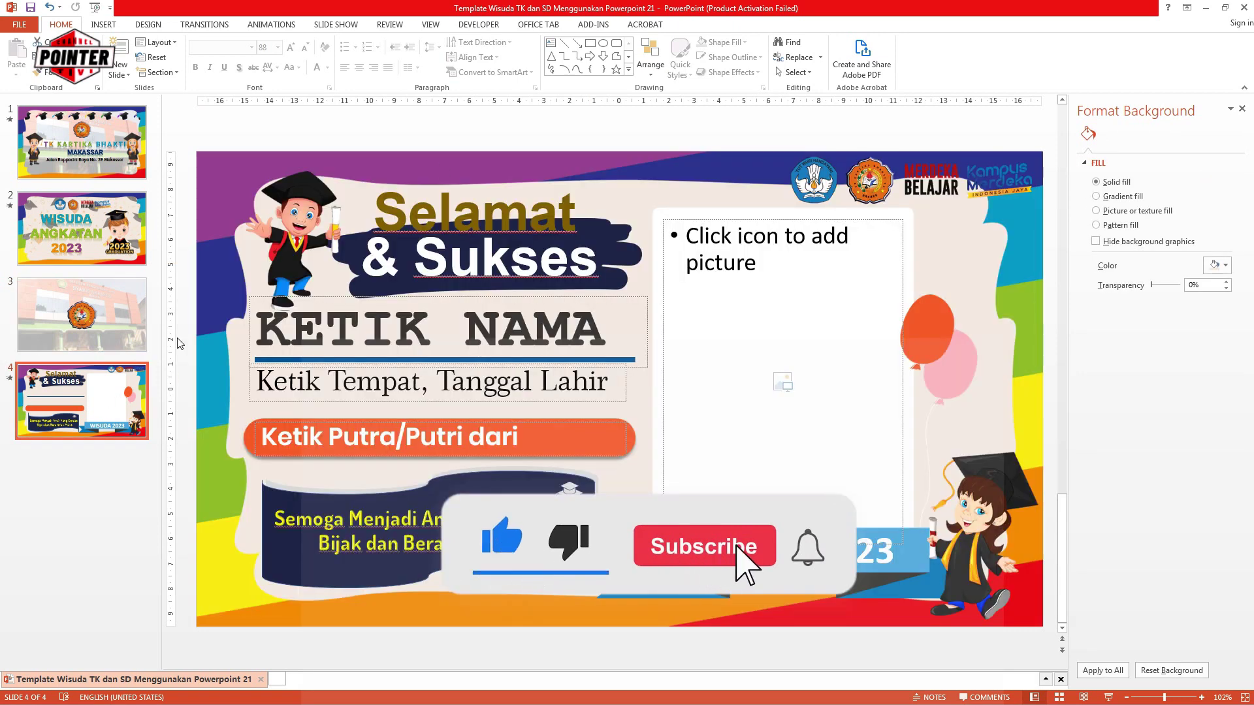
Change slide 4's top-right header logo to the LOGO_TK_KARTIKA_BHAKTI_01_TERBARU image.
click(885, 200)
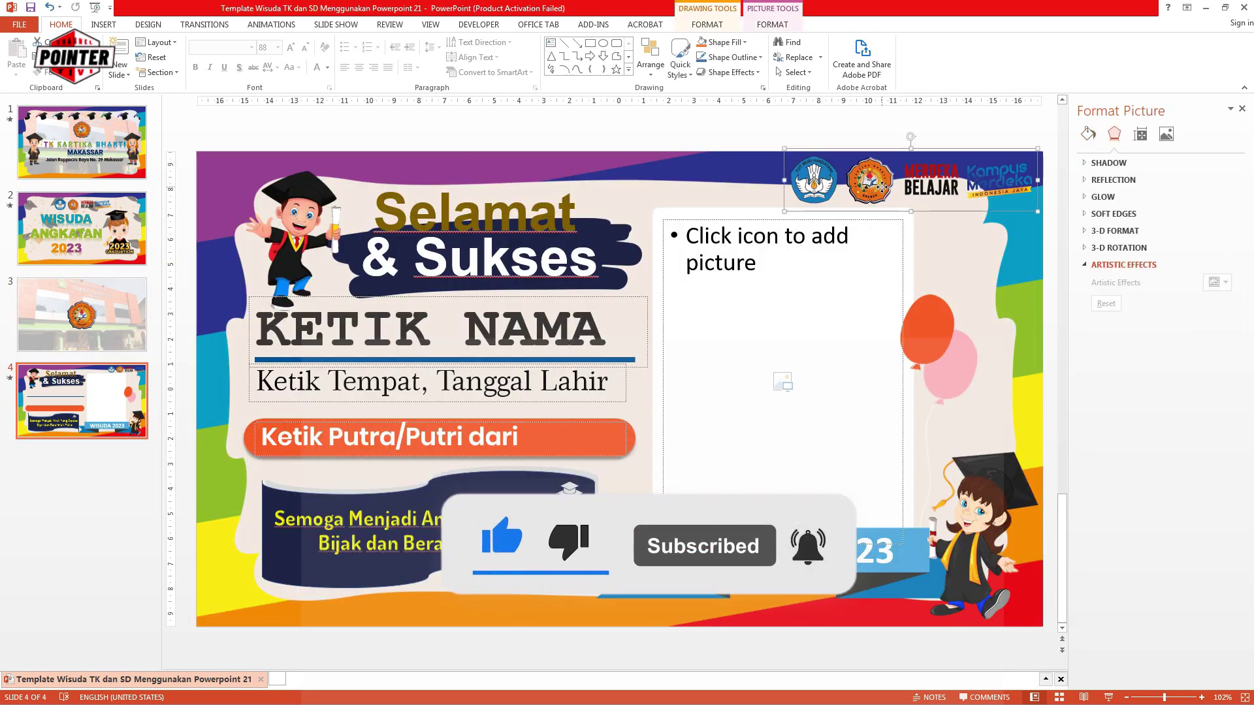
click(879, 188)
right_click(880, 187)
click(914, 262)
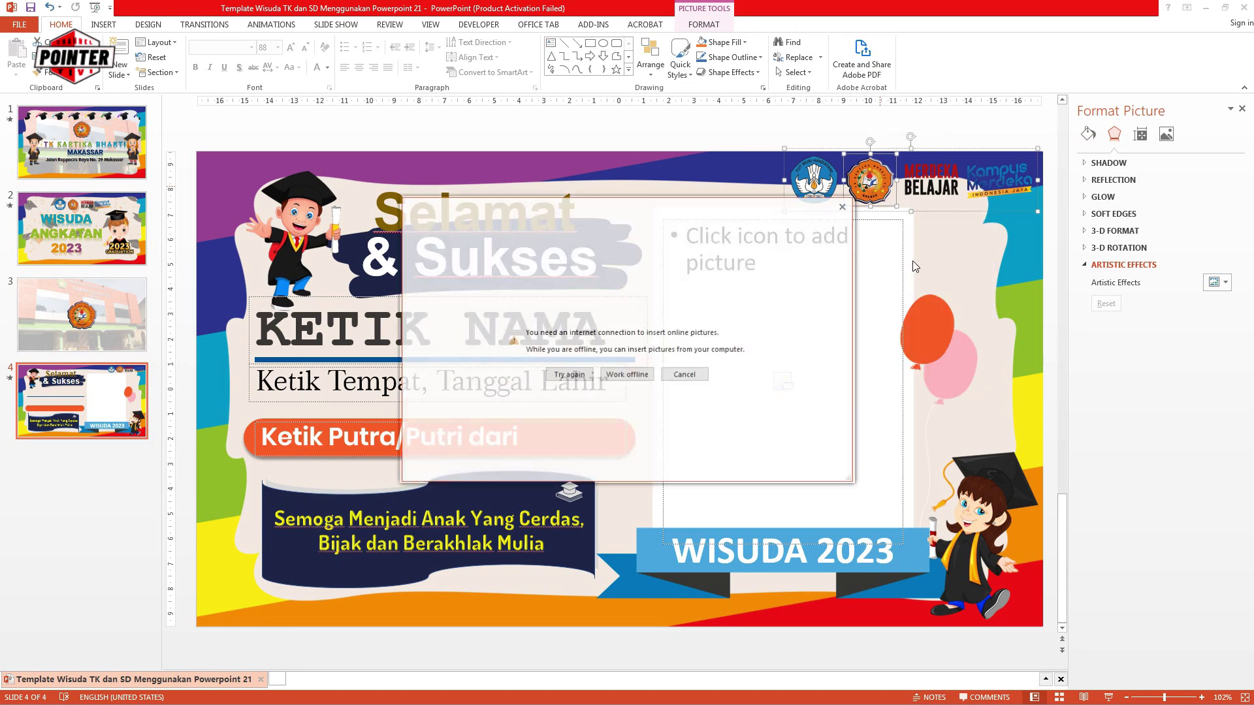
click(612, 374)
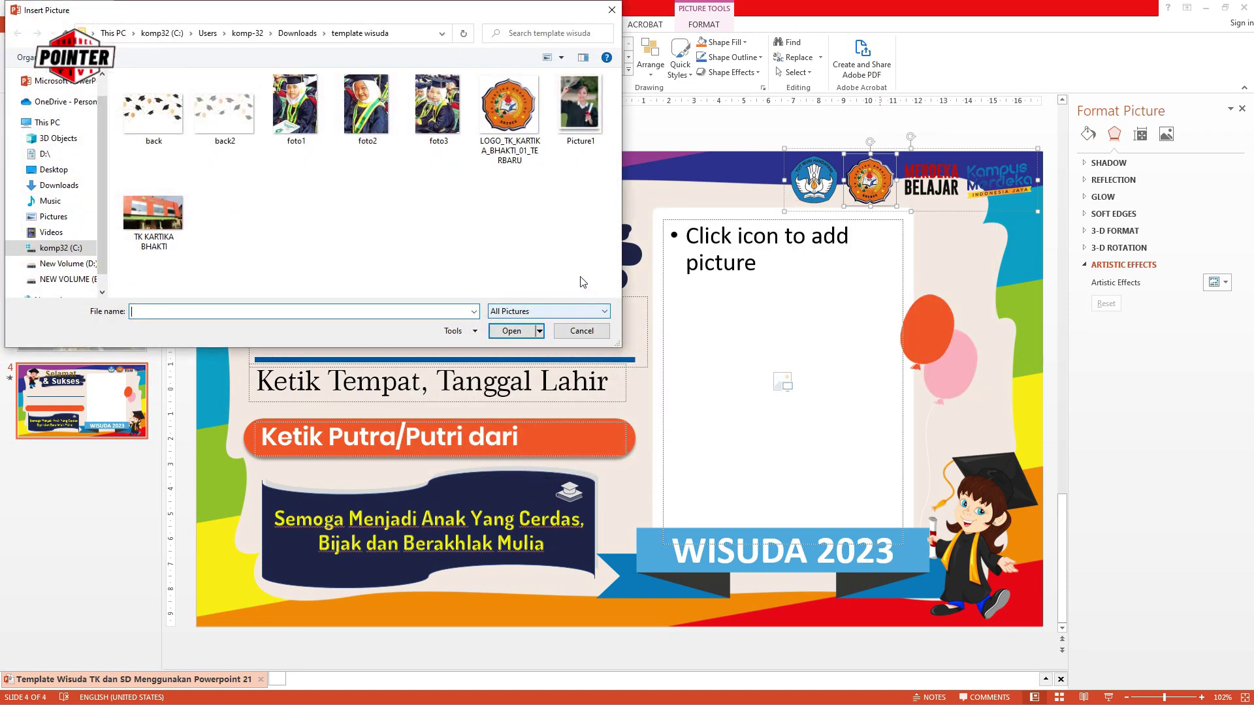
click(509, 117)
click(528, 335)
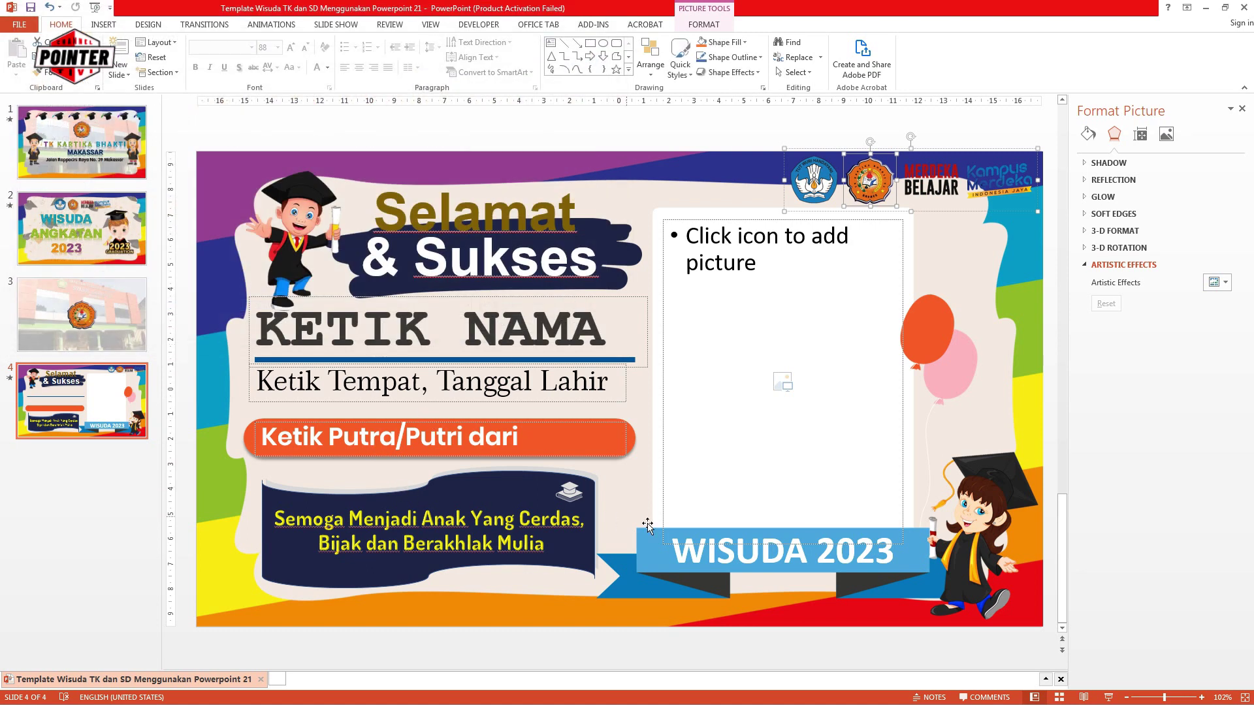
click(810, 548)
Enter the graduate's name and her birthplace and birth date in slide 4's placeholders.
click(836, 549)
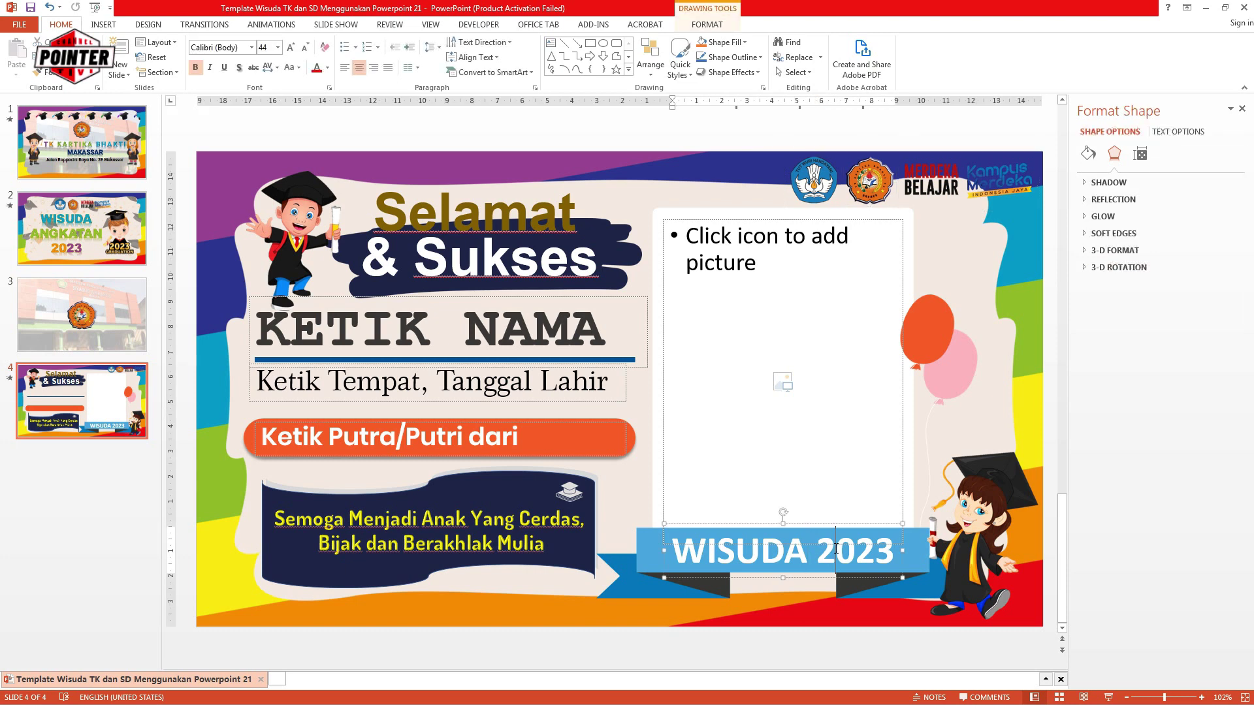
click(357, 329)
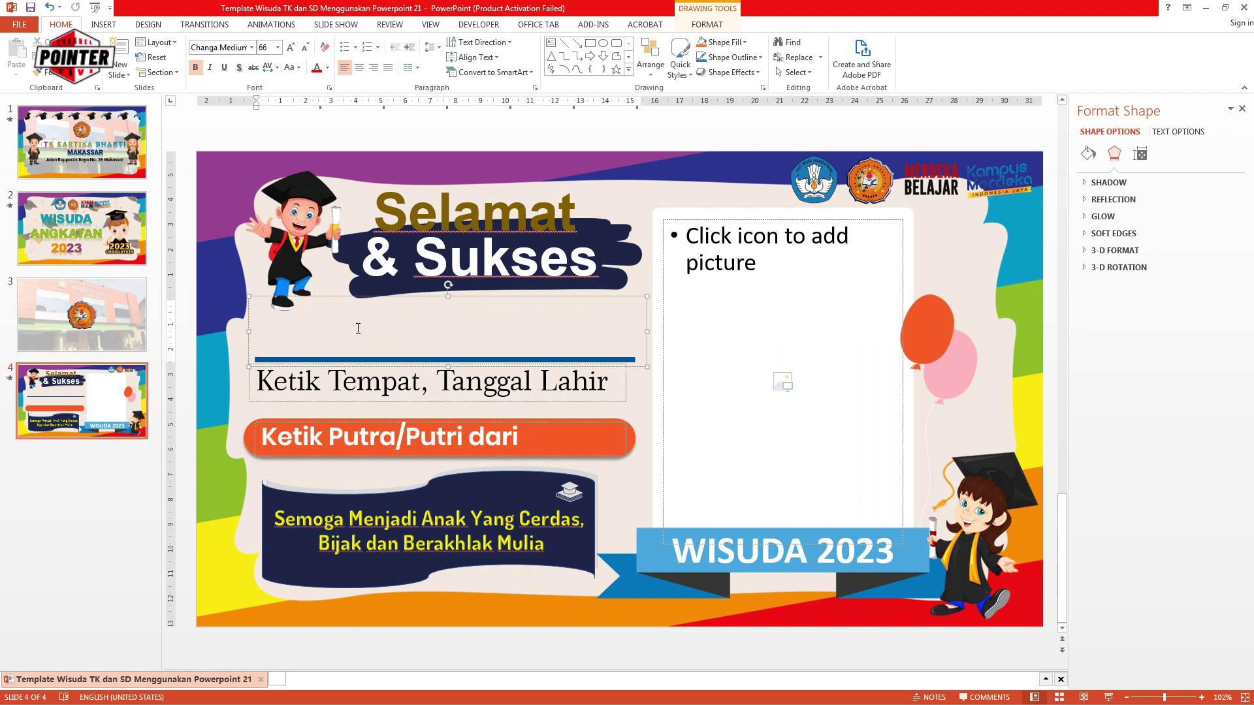
text(IRMAWA)
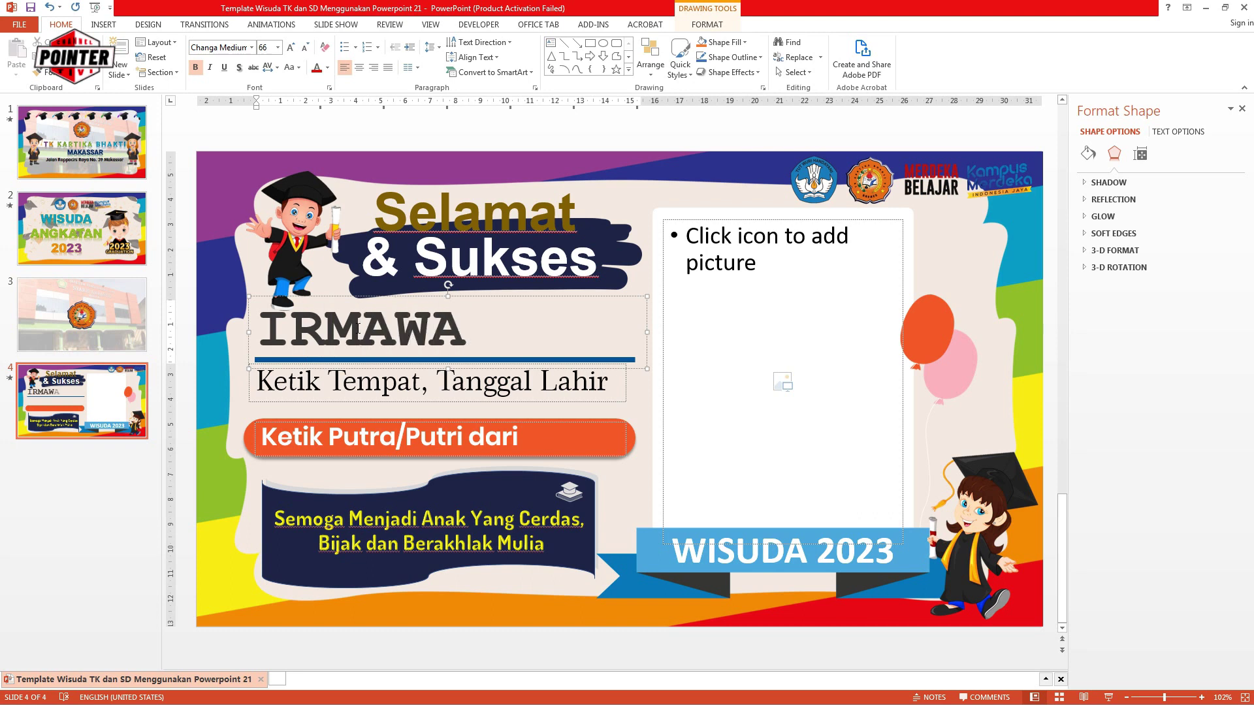
text(TI)
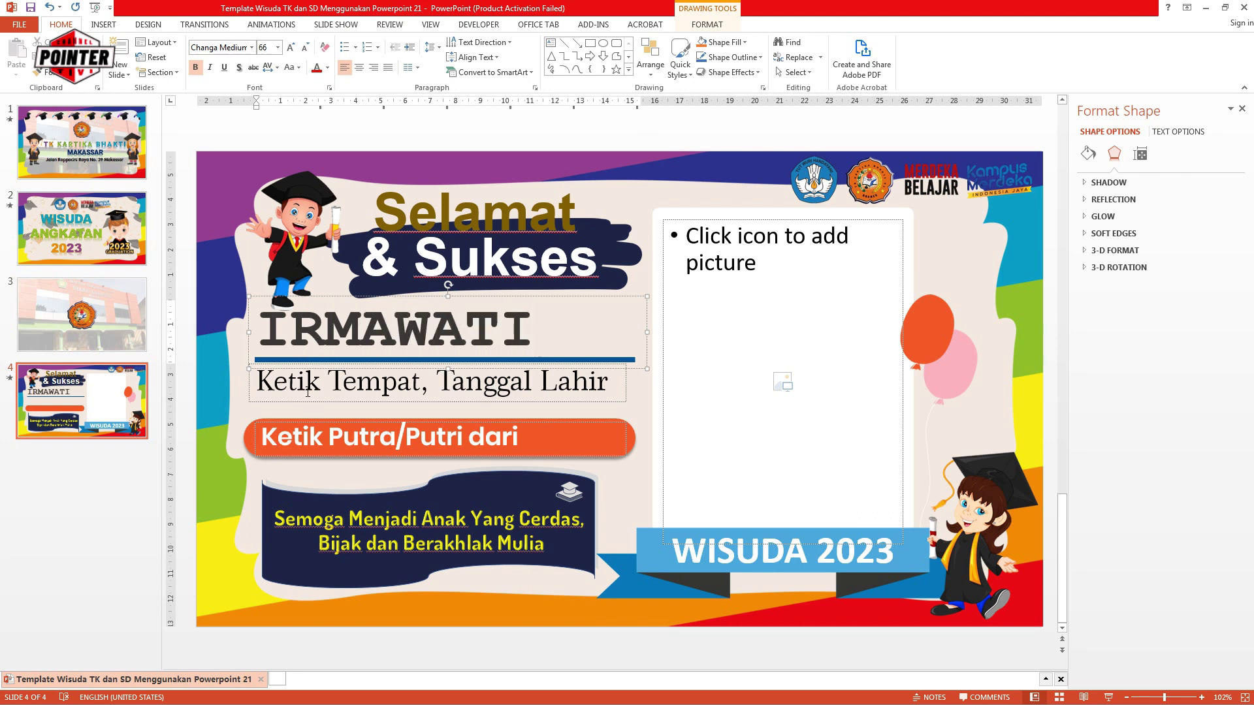
click(308, 387)
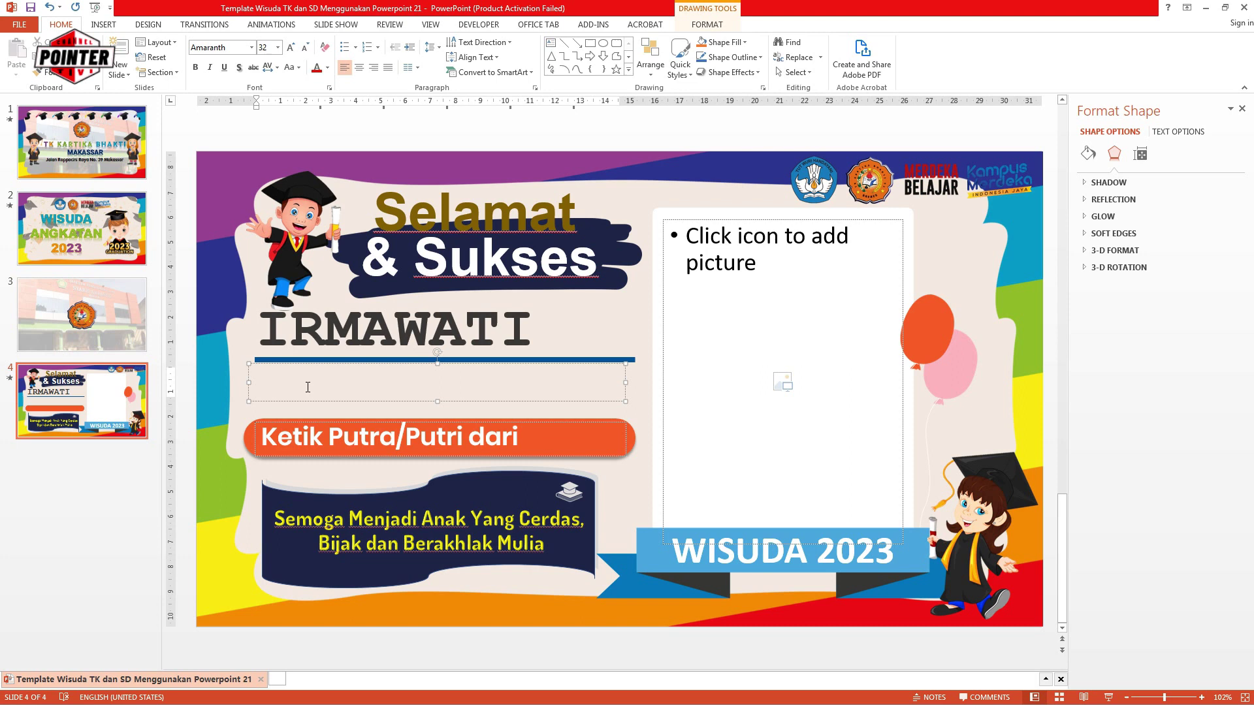
text(Makassar)
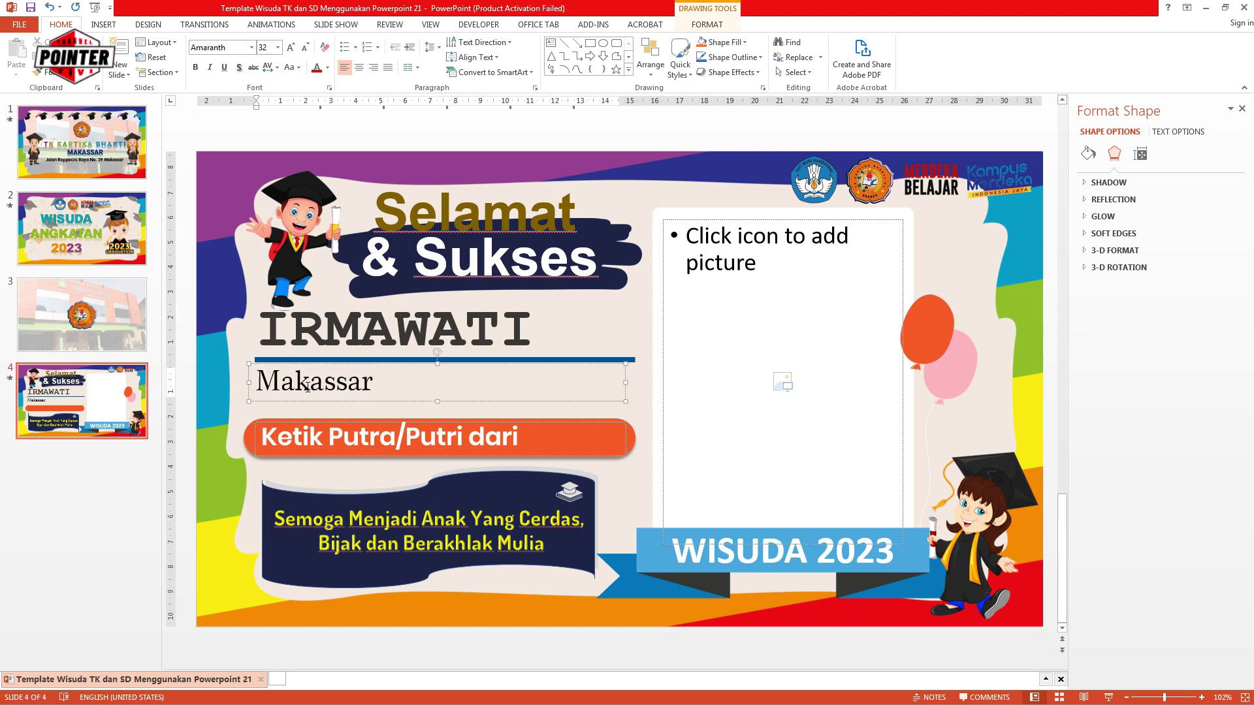
text(, 21 April )
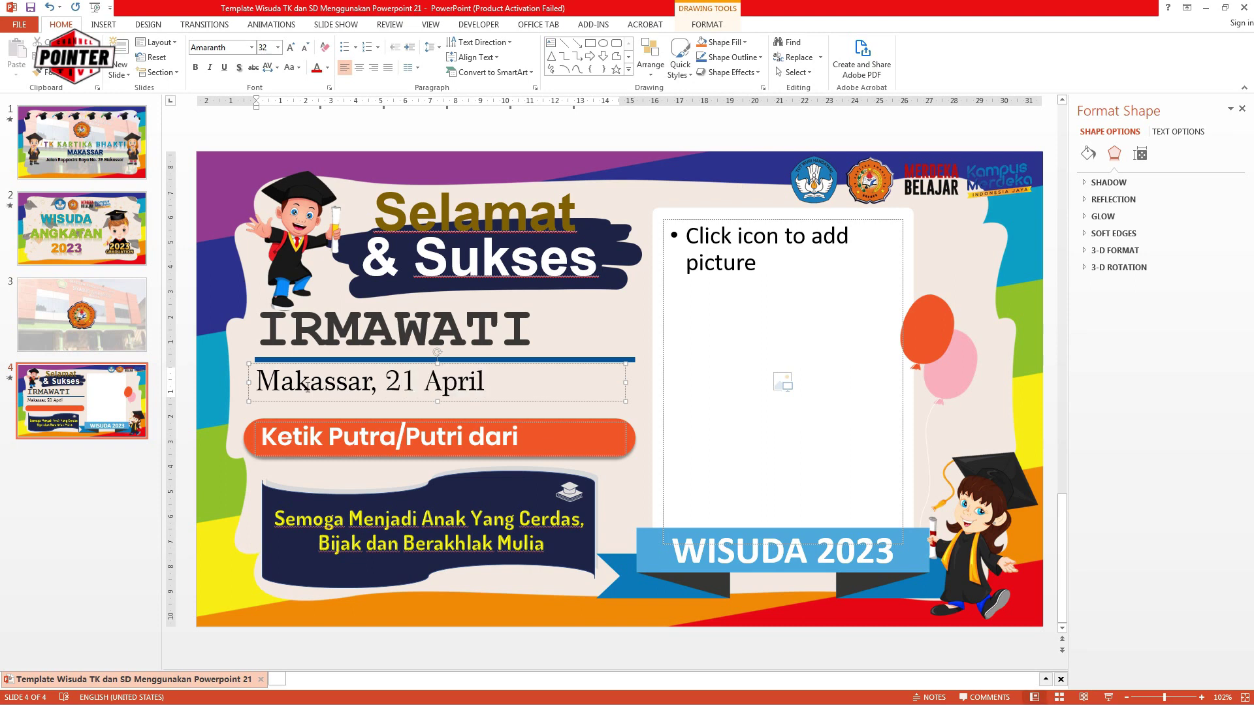
text(2)
text(0)
text(1)
key(BackSpace)
text(19)
Fill the parent line with 'Putri dari Bapak' followed by the father's name.
click(298, 435)
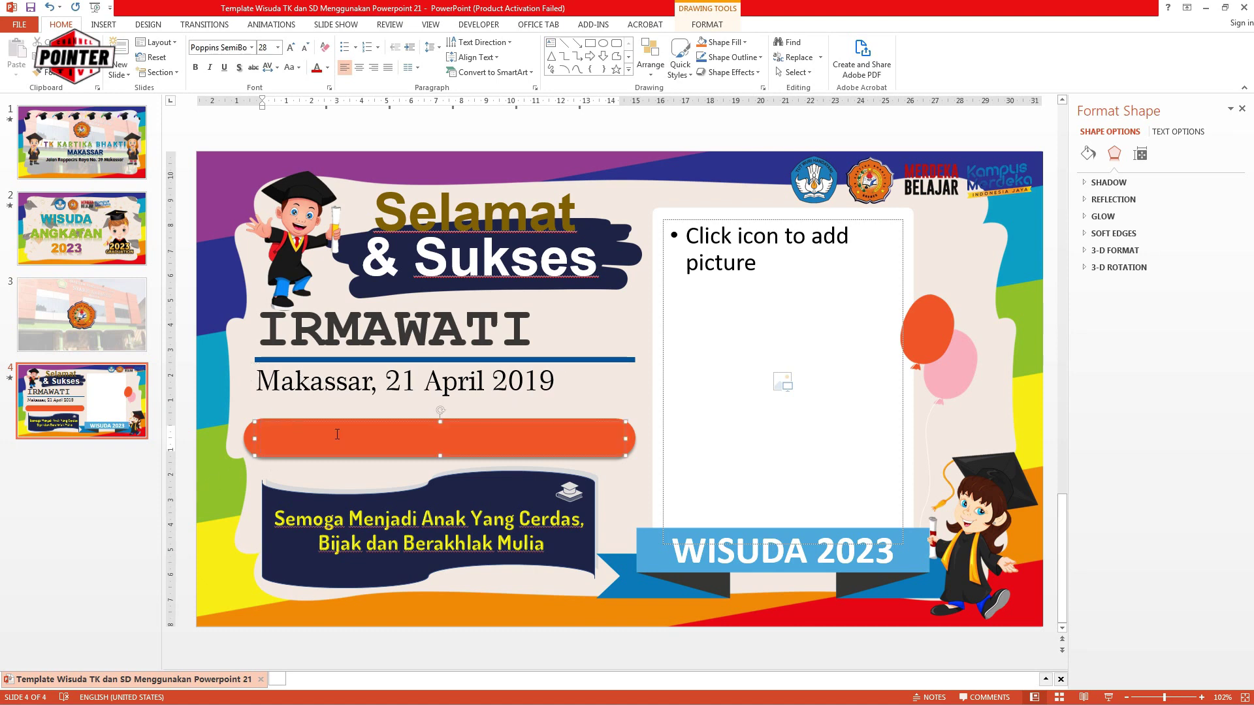
text(Pu)
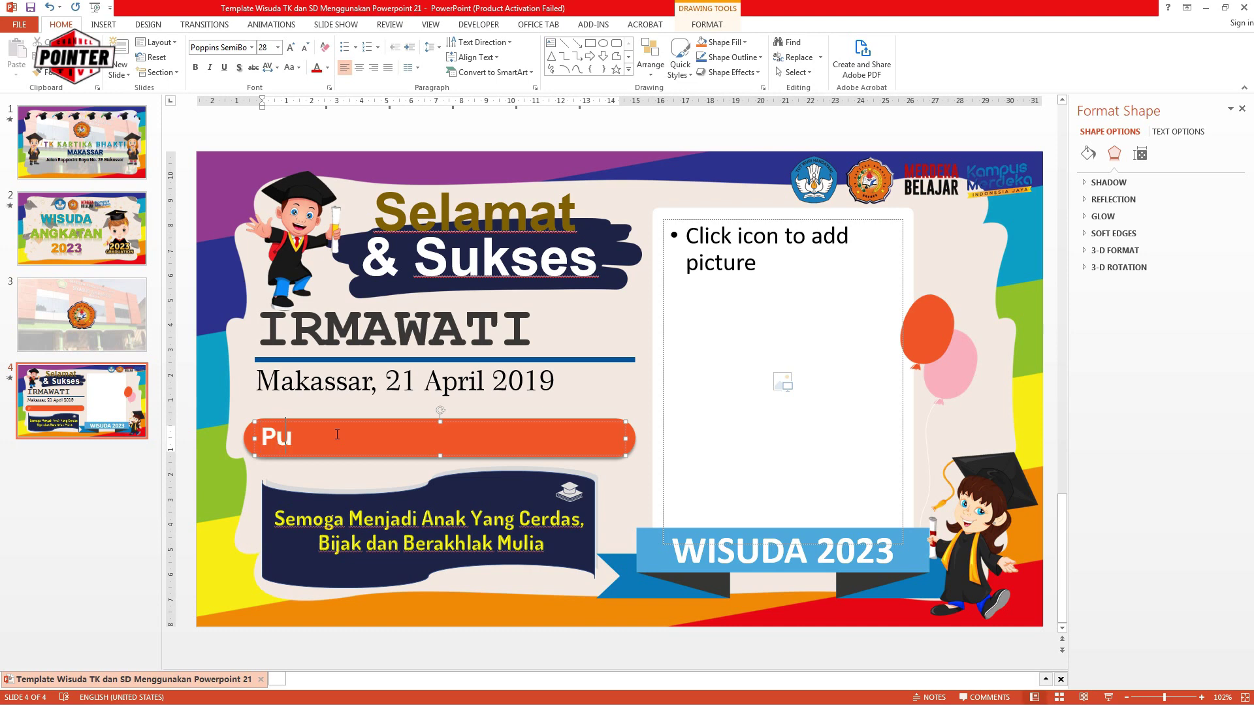
text(tri d)
text(ari BN)
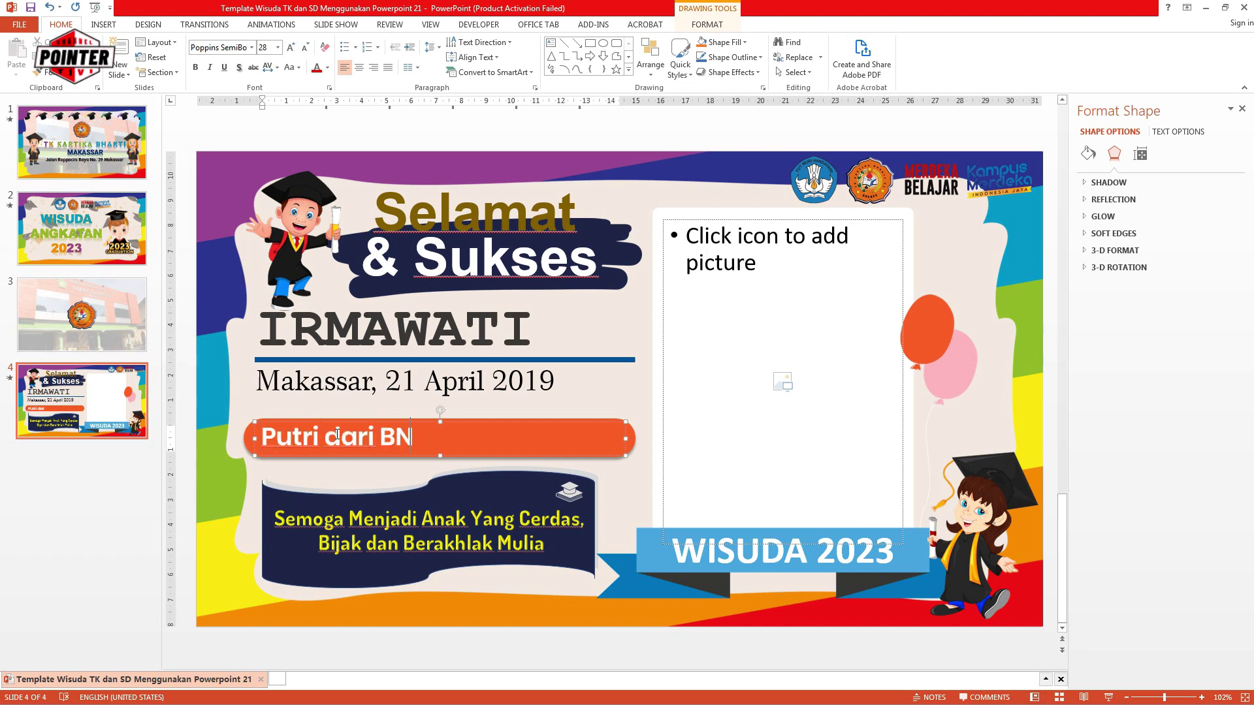
key(BackSpace)
text(apak )
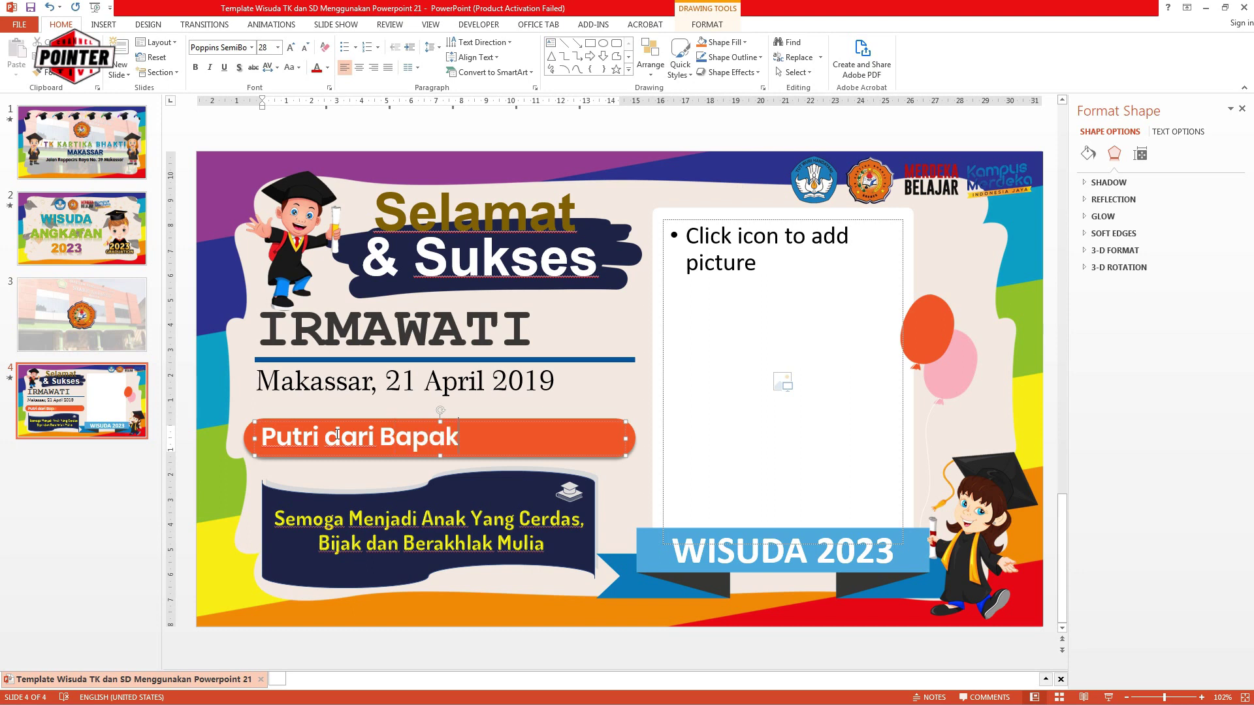
text(Arman)
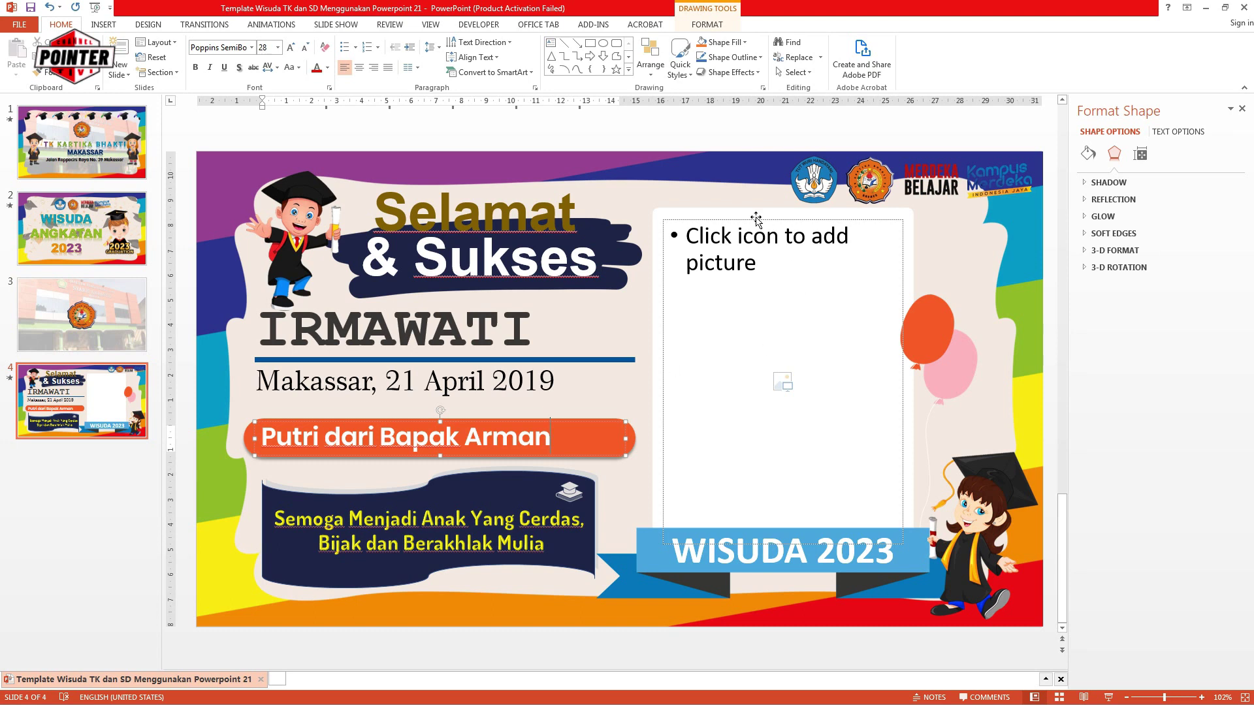
click(645, 331)
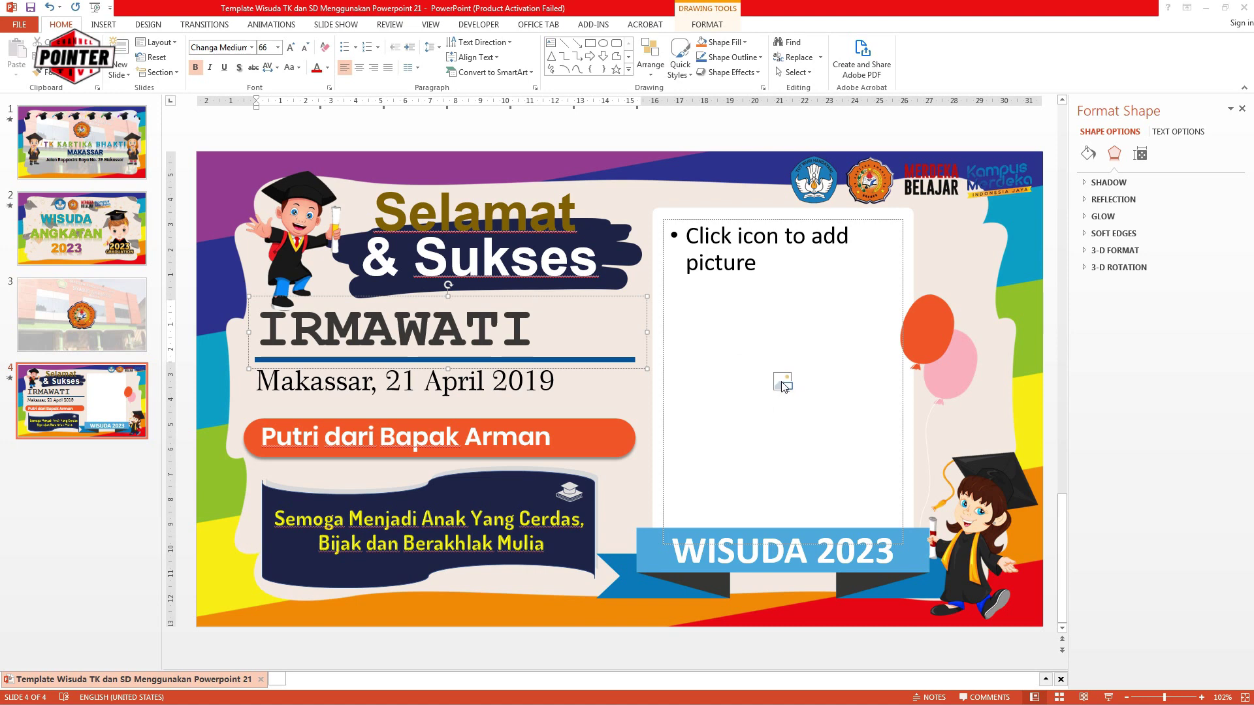
Insert the foto2 image into slide 4's empty picture frame.
click(782, 382)
click(339, 119)
click(511, 332)
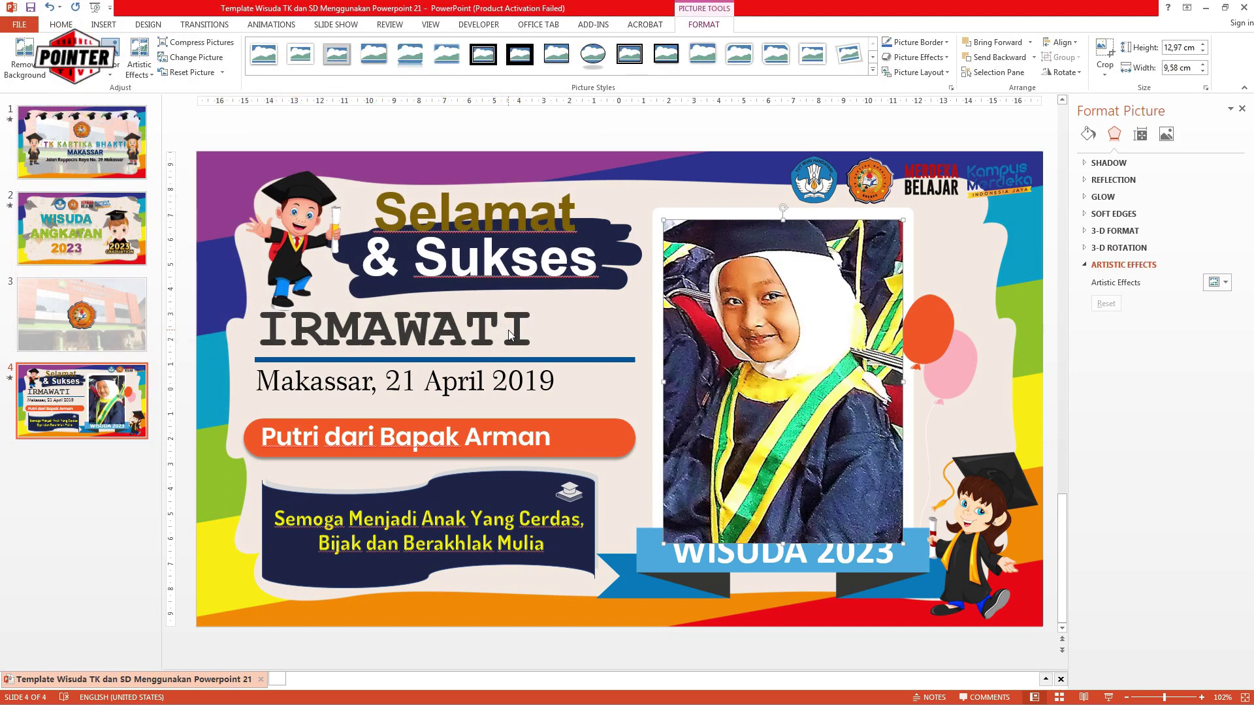
Bring the WISUDA 2023 banner and cartoon in front of the photo, then select slides 3 and 4.
click(1048, 647)
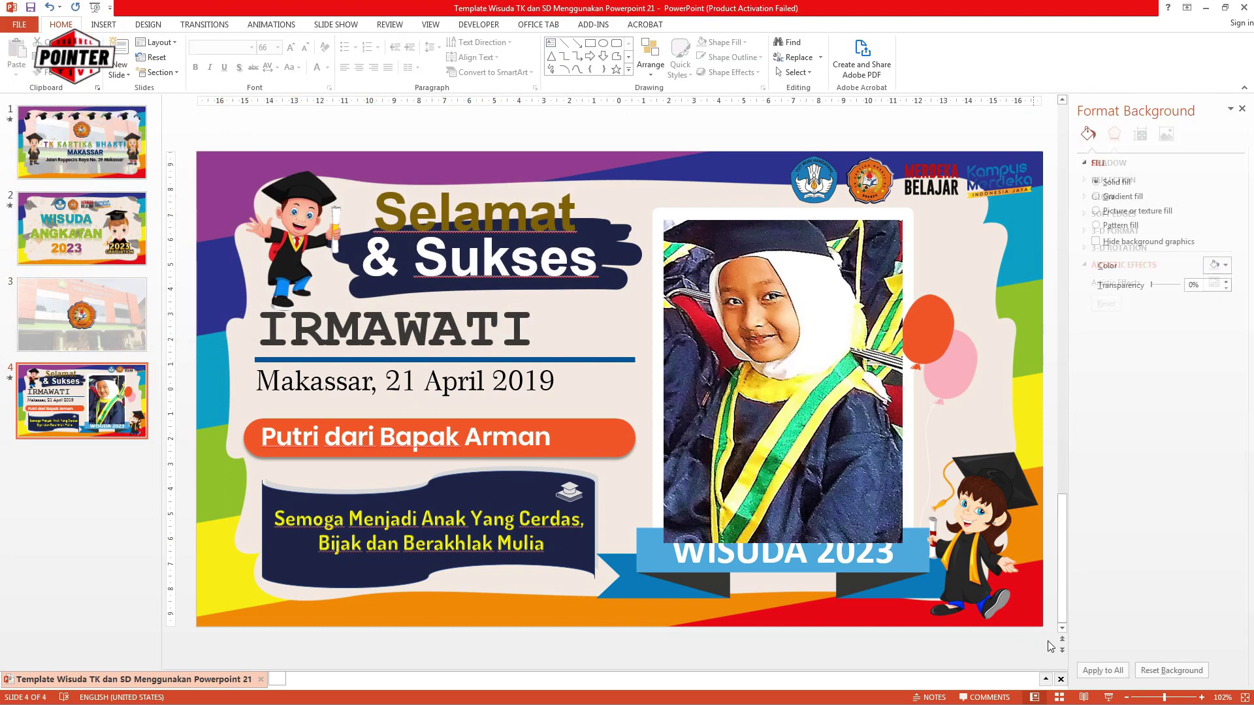
mouse_move(1049, 640)
mouse_down()
mouse_move(609, 414)
mouse_move(575, 428)
mouse_up()
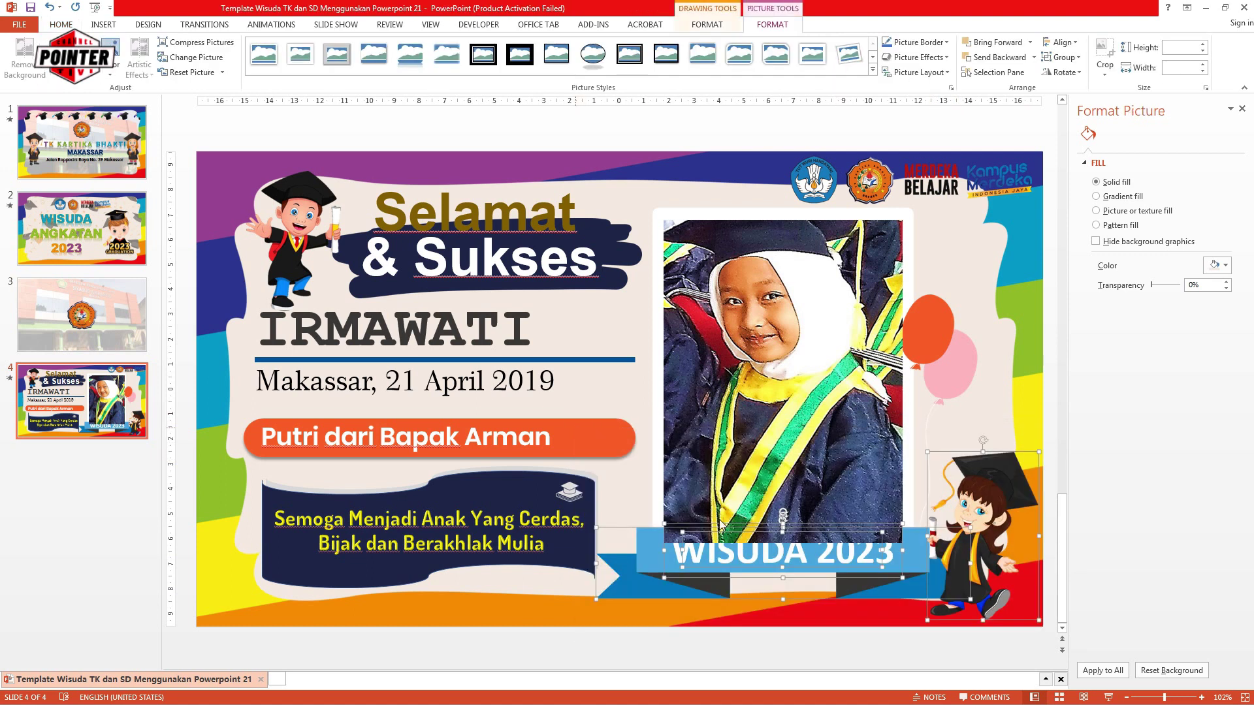
right_click(982, 476)
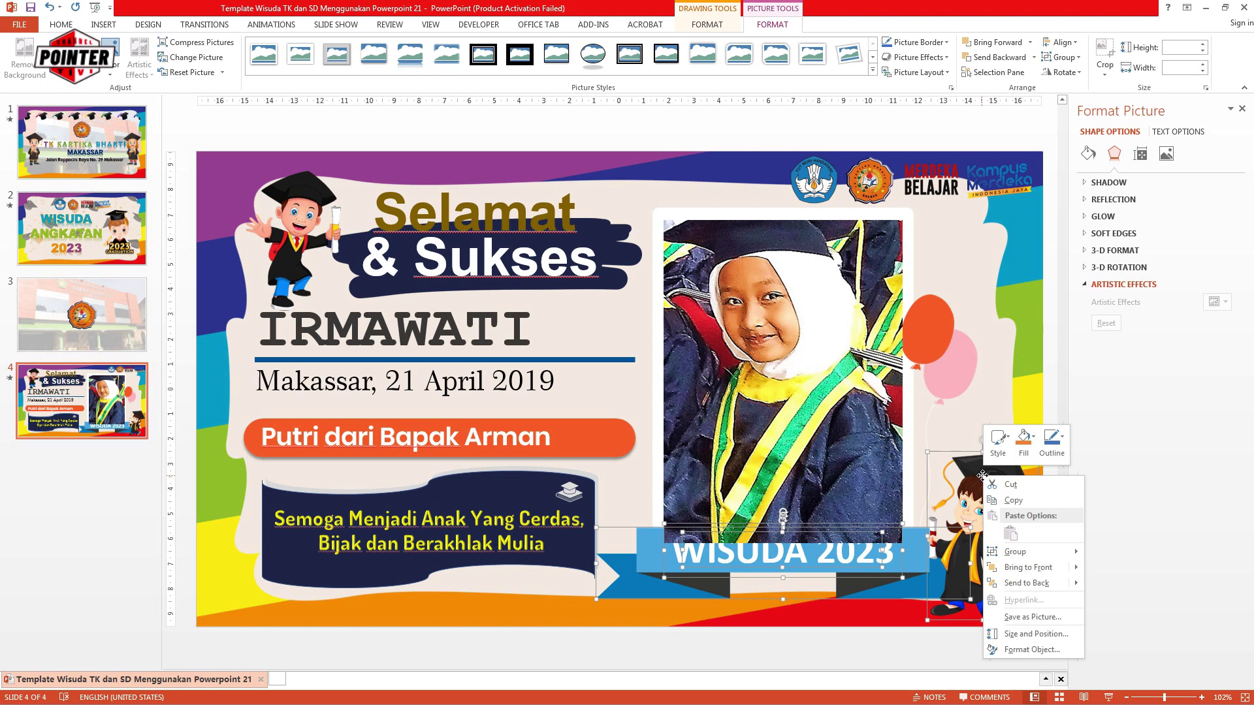
click(1028, 567)
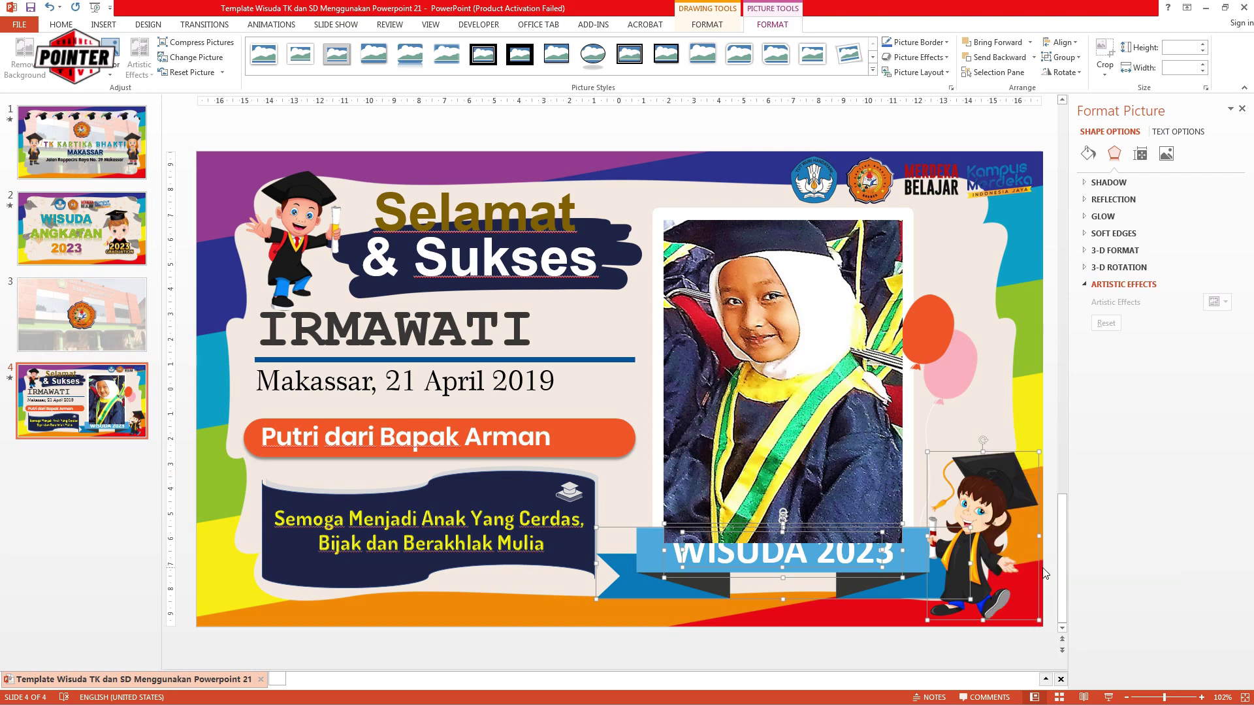
click(966, 653)
click(95, 334)
ctrl+click(85, 398)
Duplicate slides 3 and 4 as slides 5 and 6, then go to slide 6's name text.
right_click(112, 305)
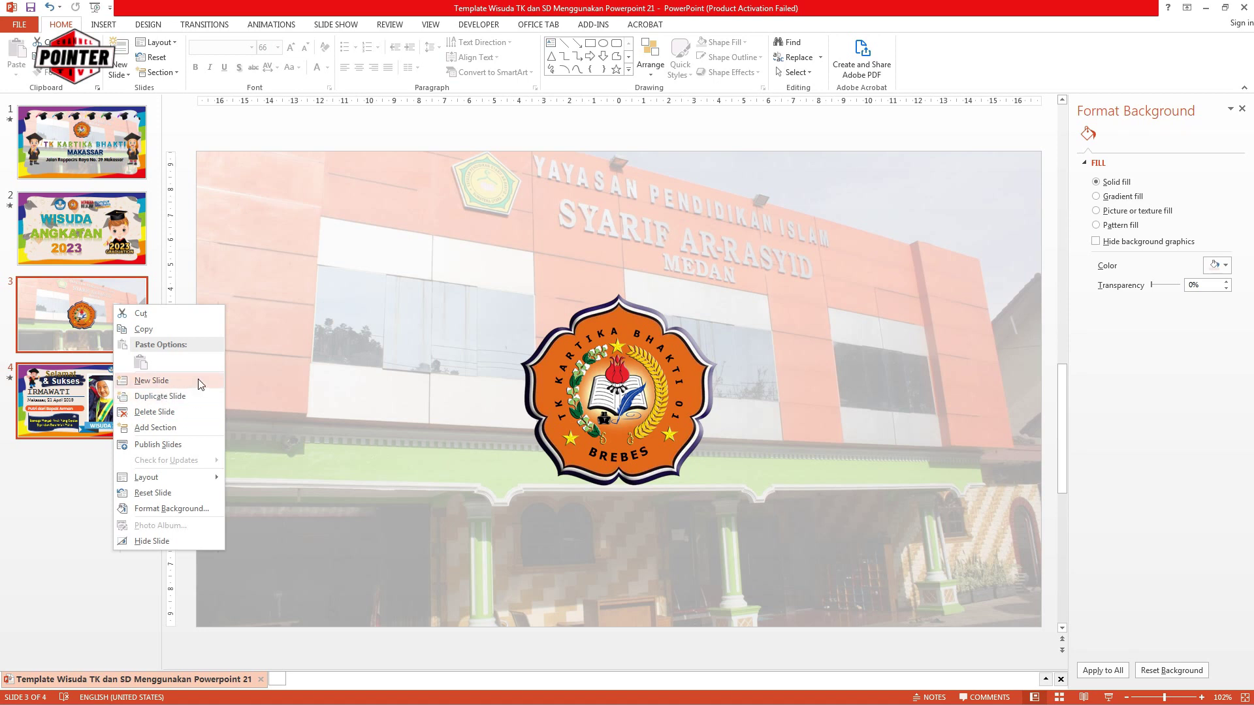
click(191, 396)
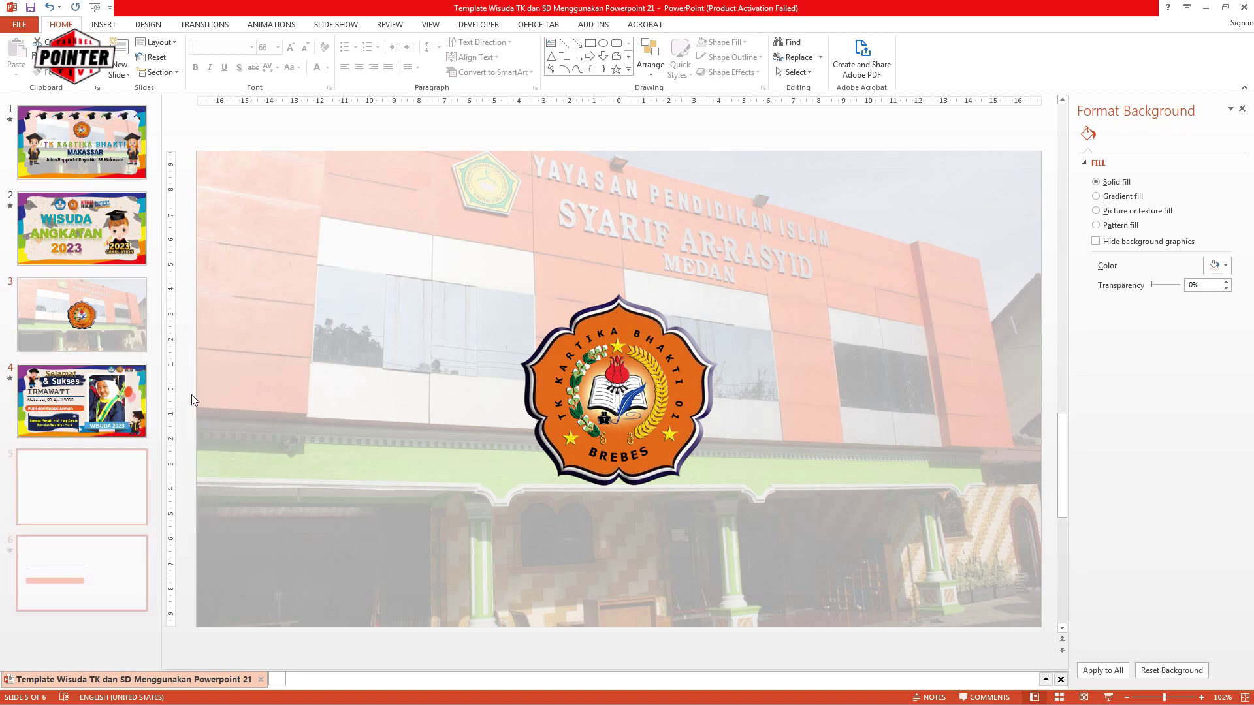
click(132, 489)
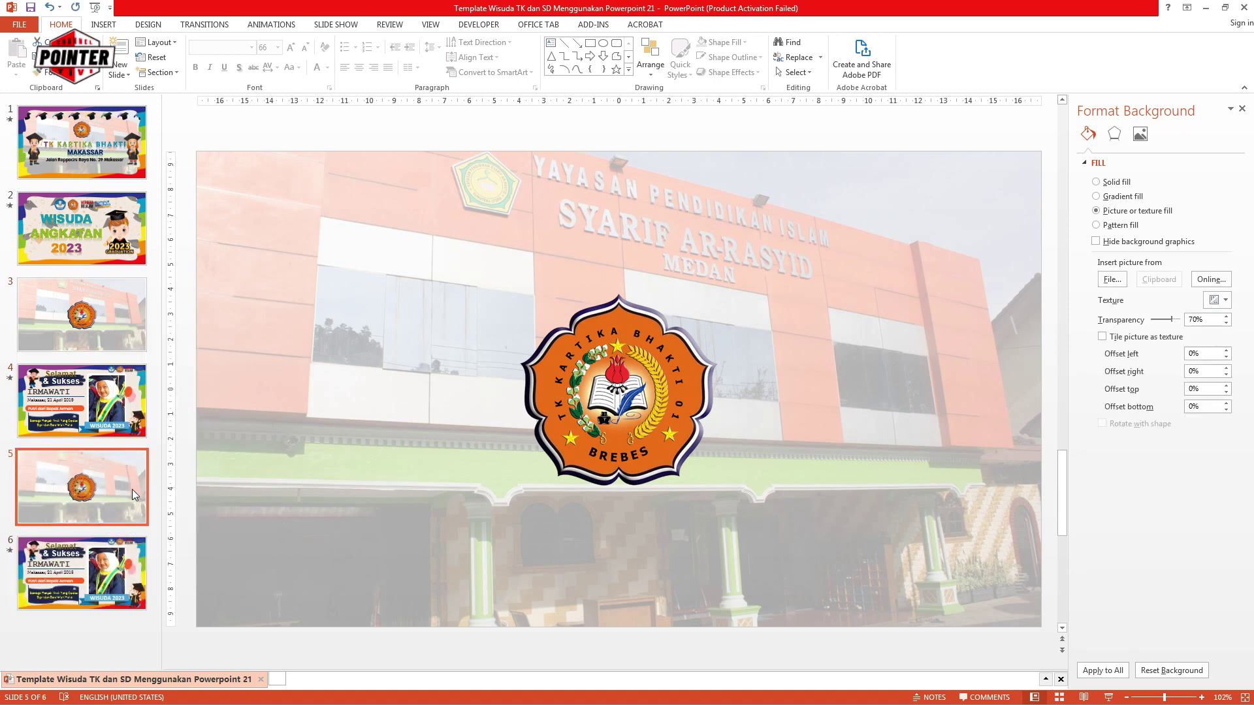
click(137, 561)
click(291, 356)
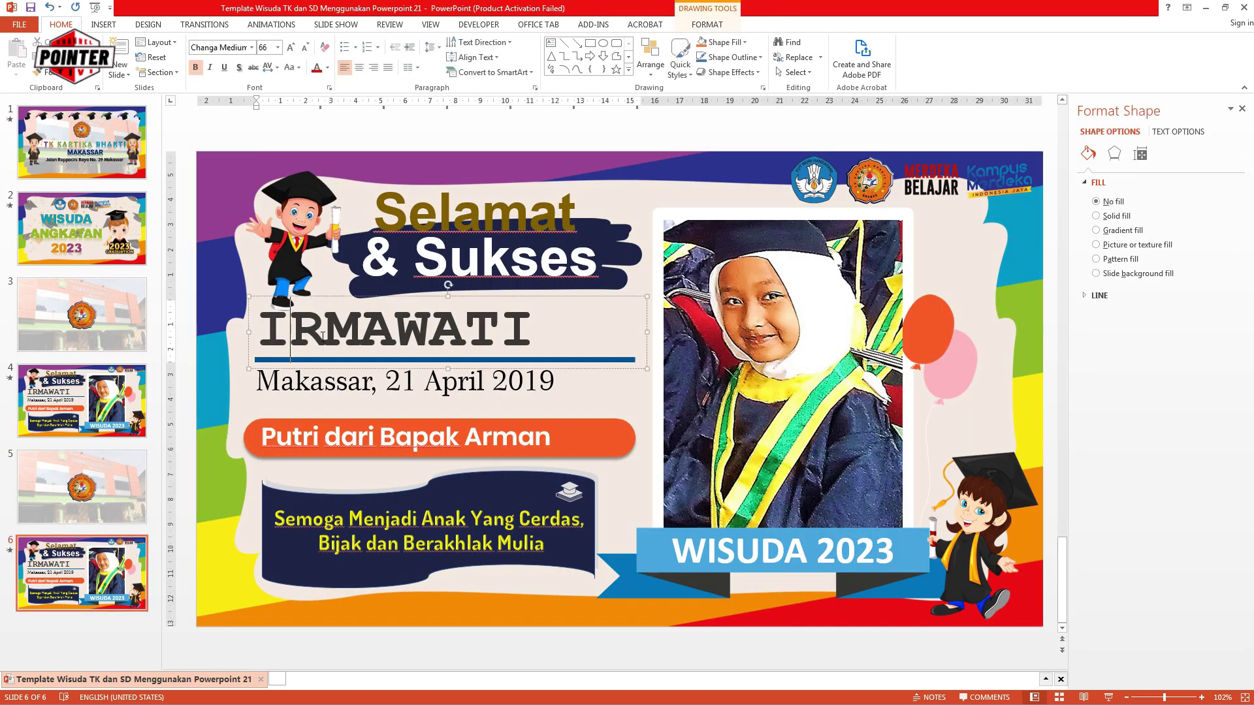
Replace the name with a new student's name and the date line with 'Barru, 09 September 2018'.
double_click(322, 336)
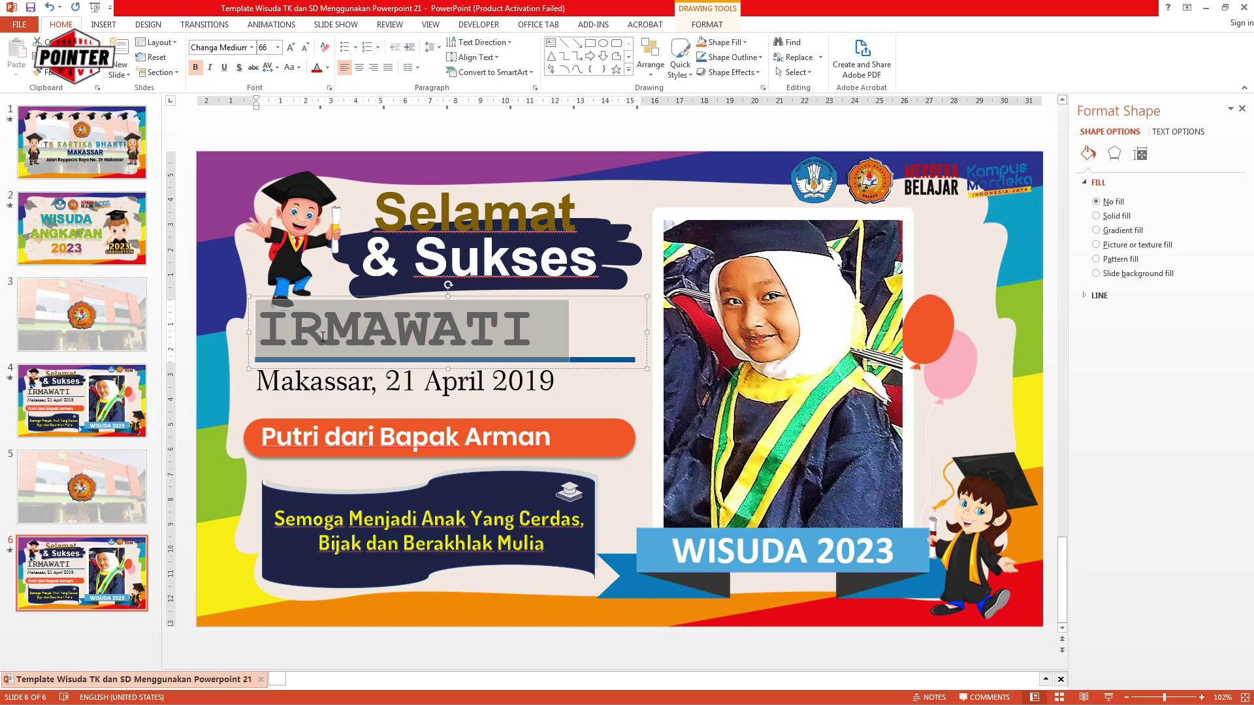
text(MAYANGSAR)
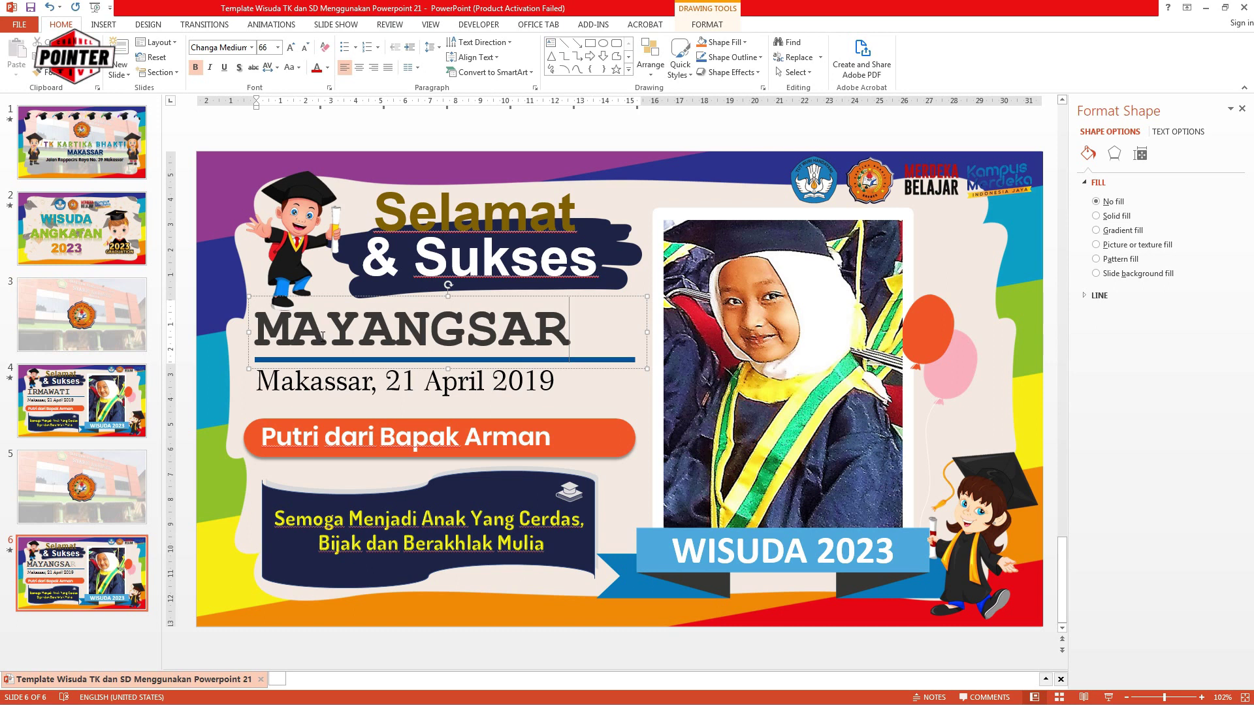
text(I)
click(281, 382)
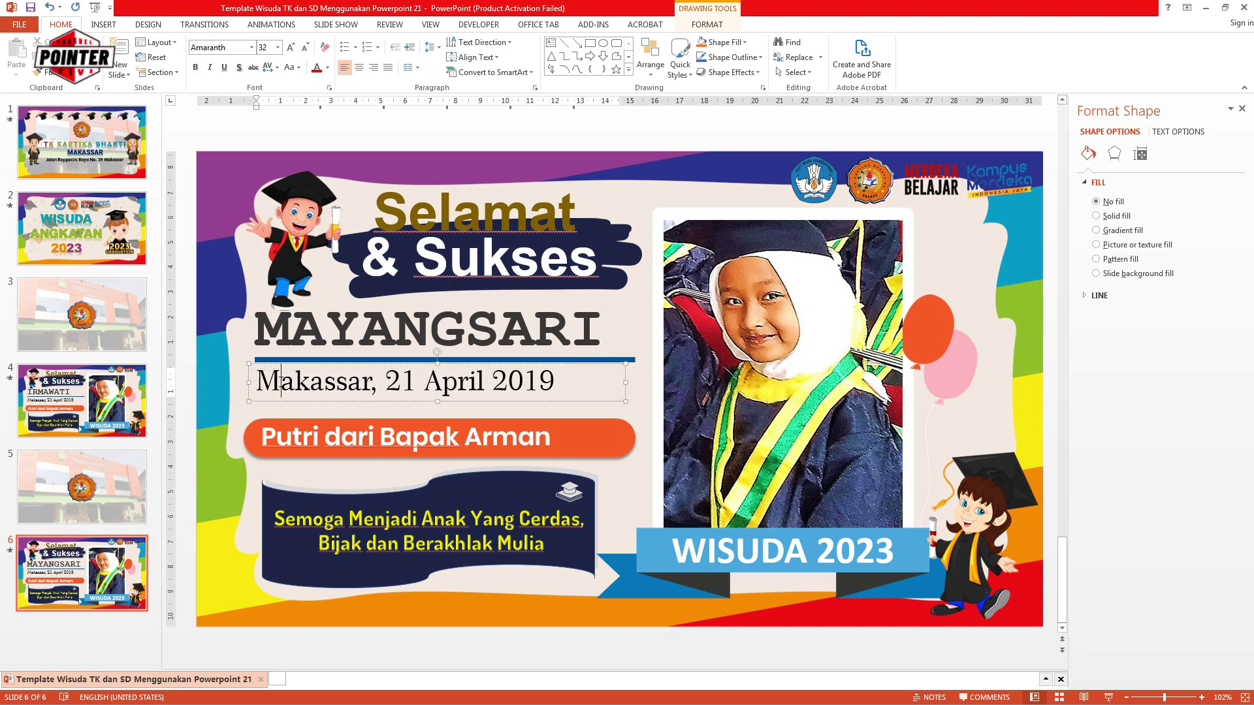
triple_click(281, 382)
text(Barru,)
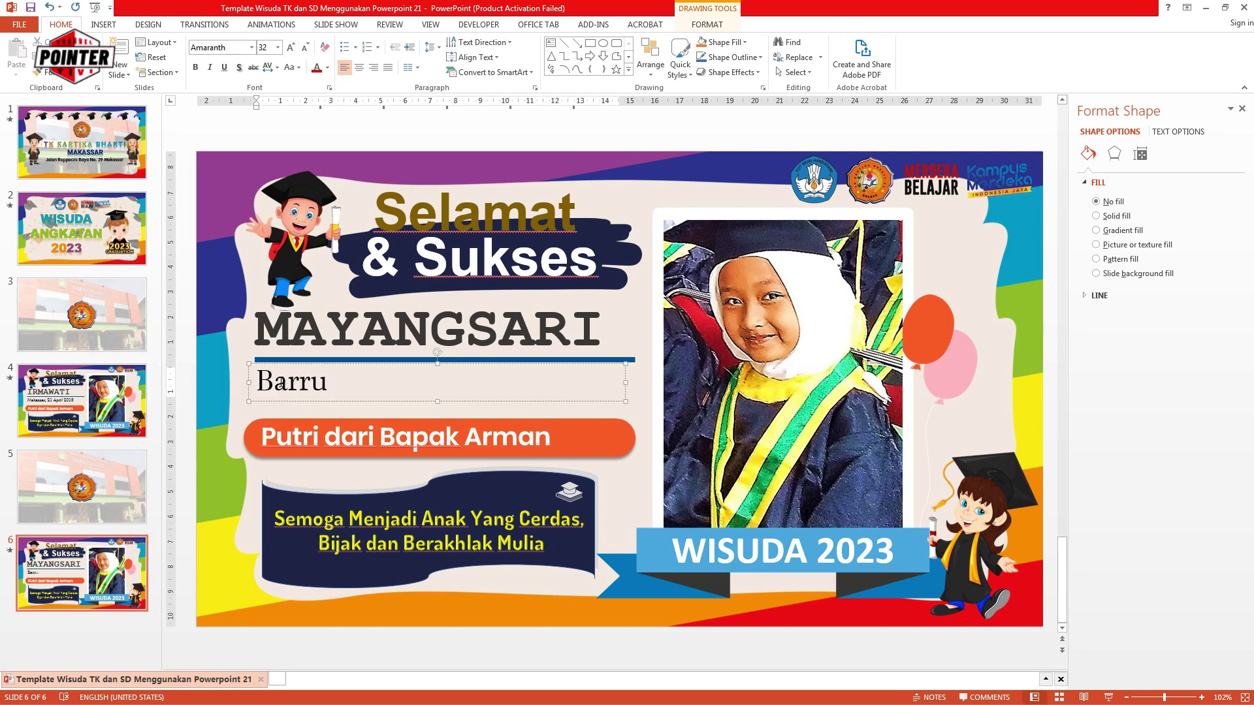
text( 09 )
text(September 20)
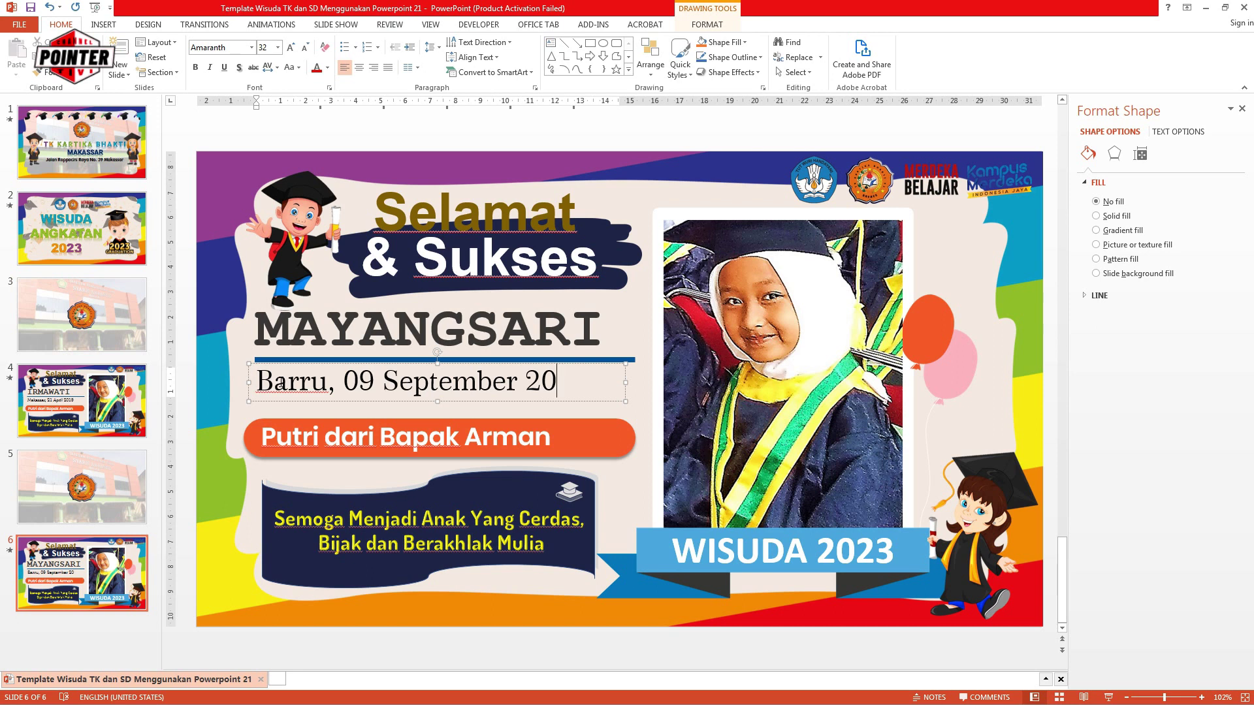
text(18)
Rewrite the parent line in the orange bar to name the student's father.
click(318, 443)
key(ctrl+a)
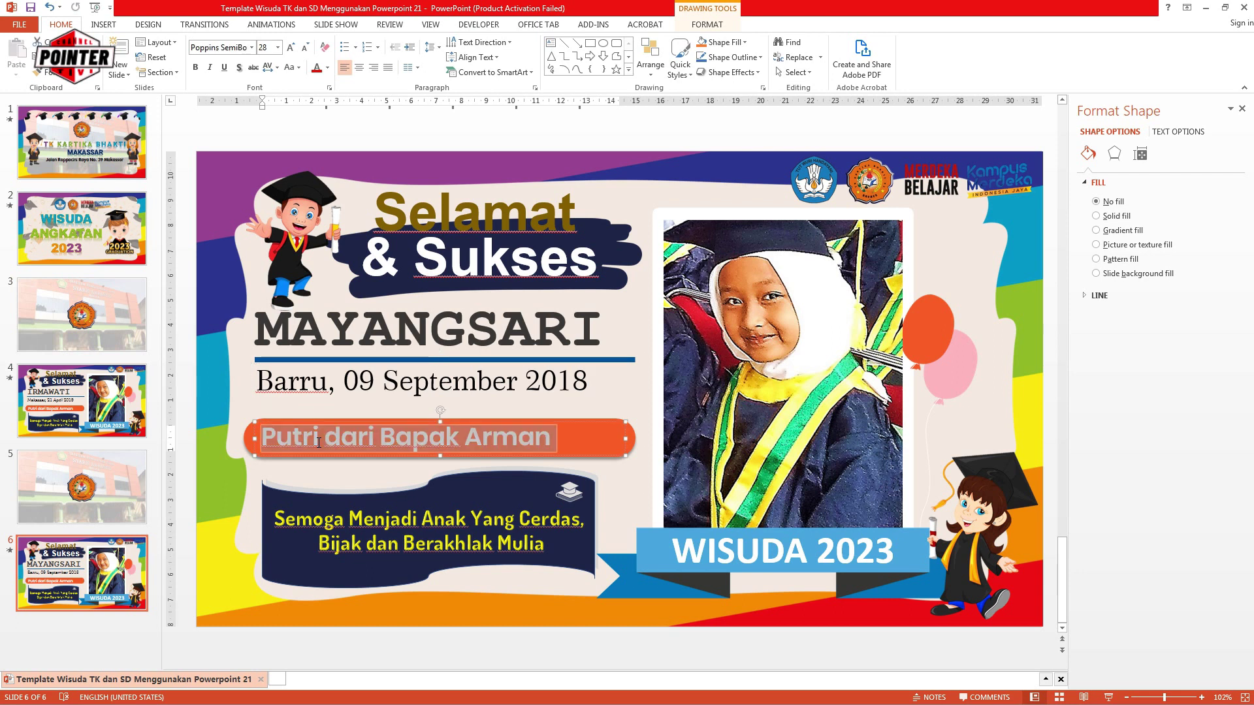
text(Putri)
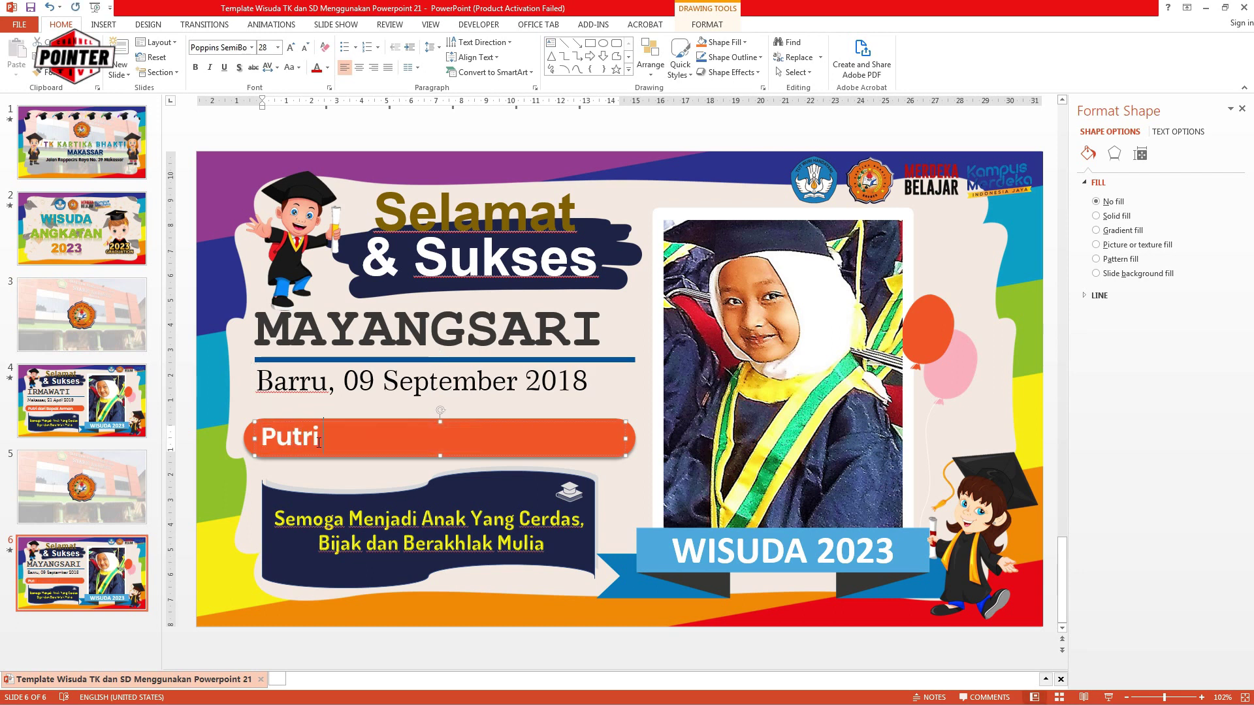
text( dari Bapak )
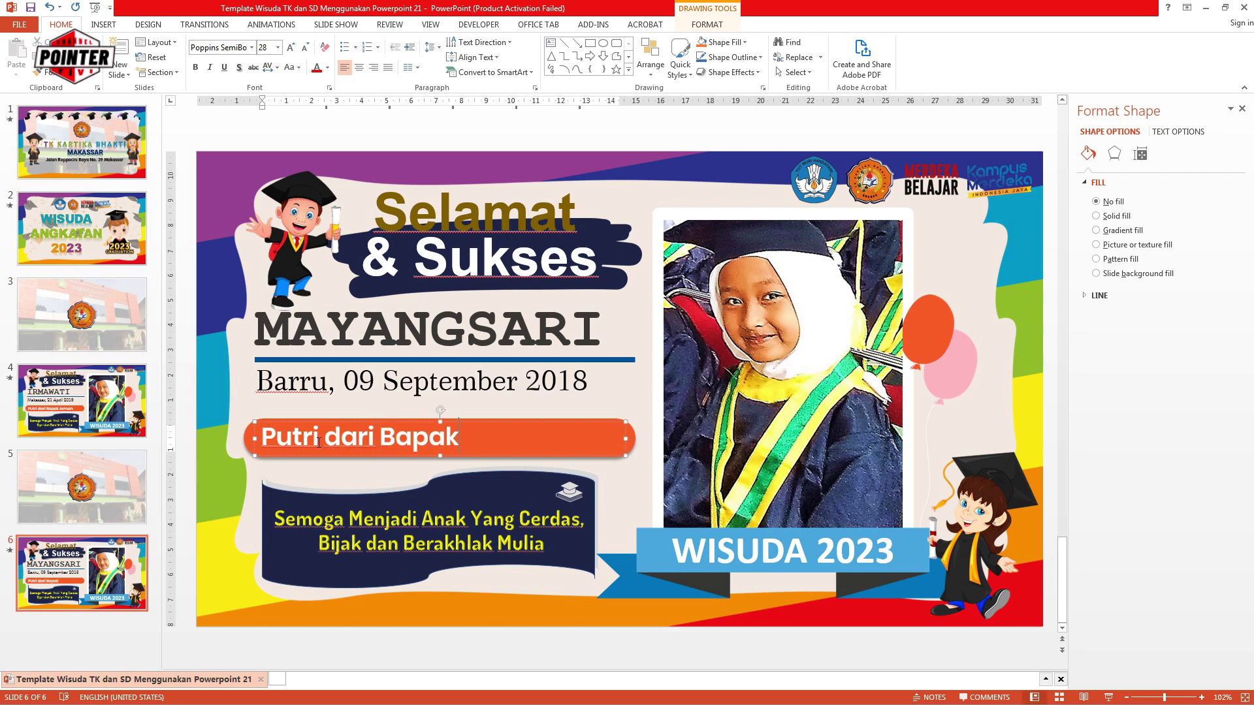
text(Yusuf)
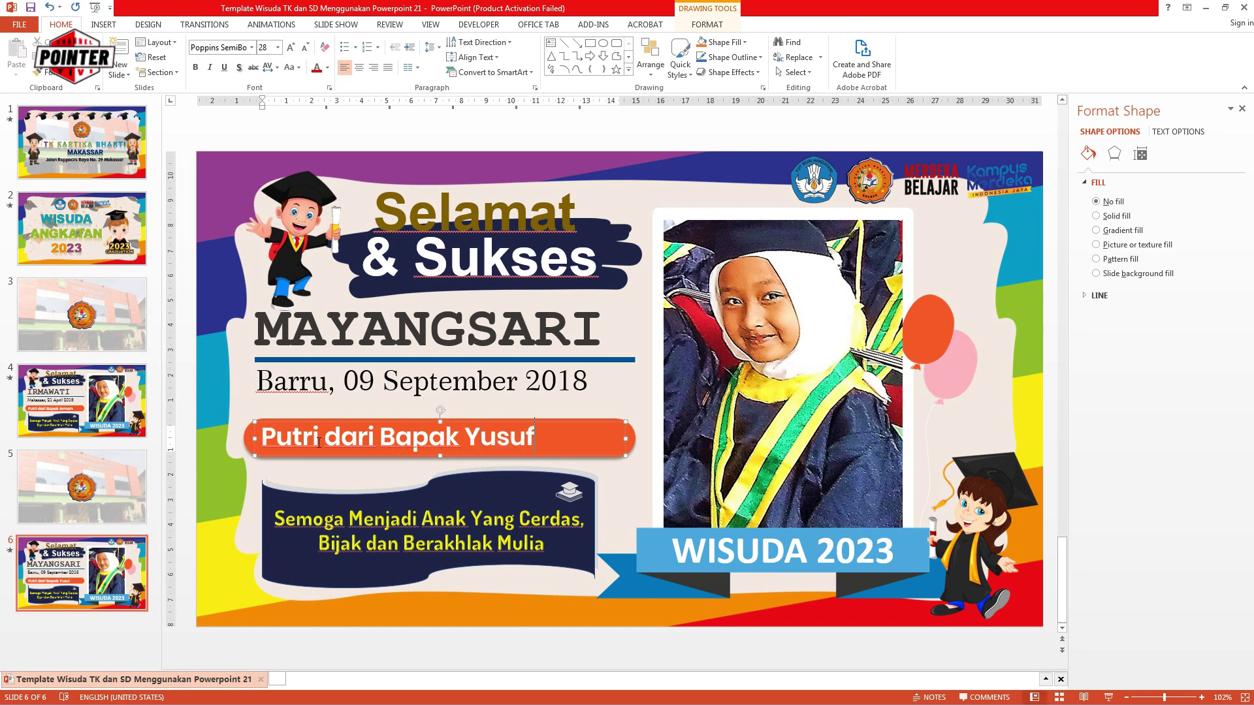
Swap slide 6's photo for foto1, then select slides 5 and 6 together.
click(768, 343)
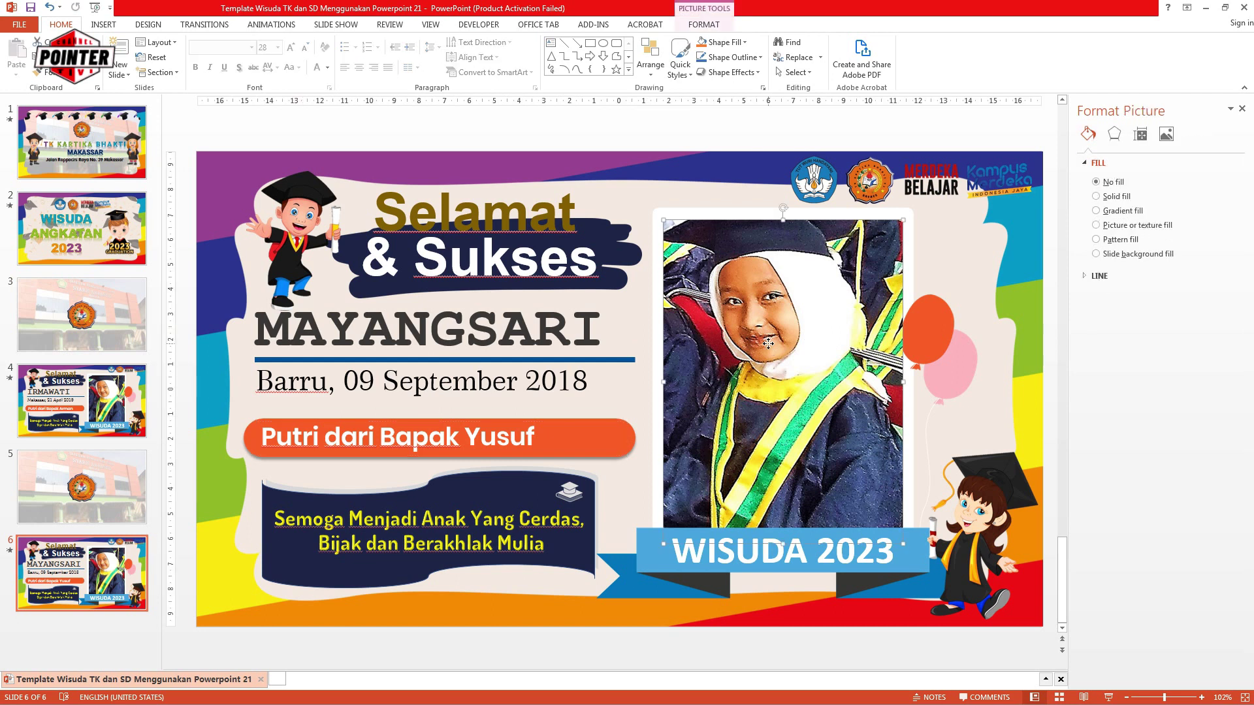
key(Delete)
click(784, 383)
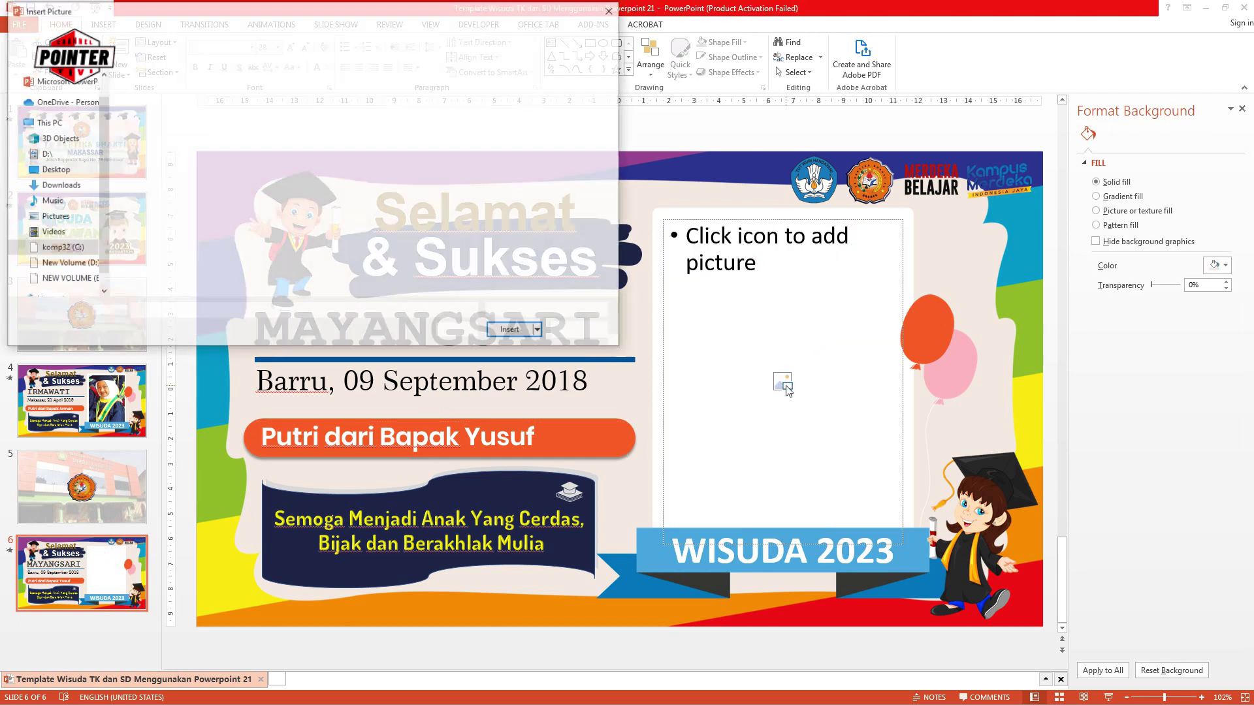
click(496, 336)
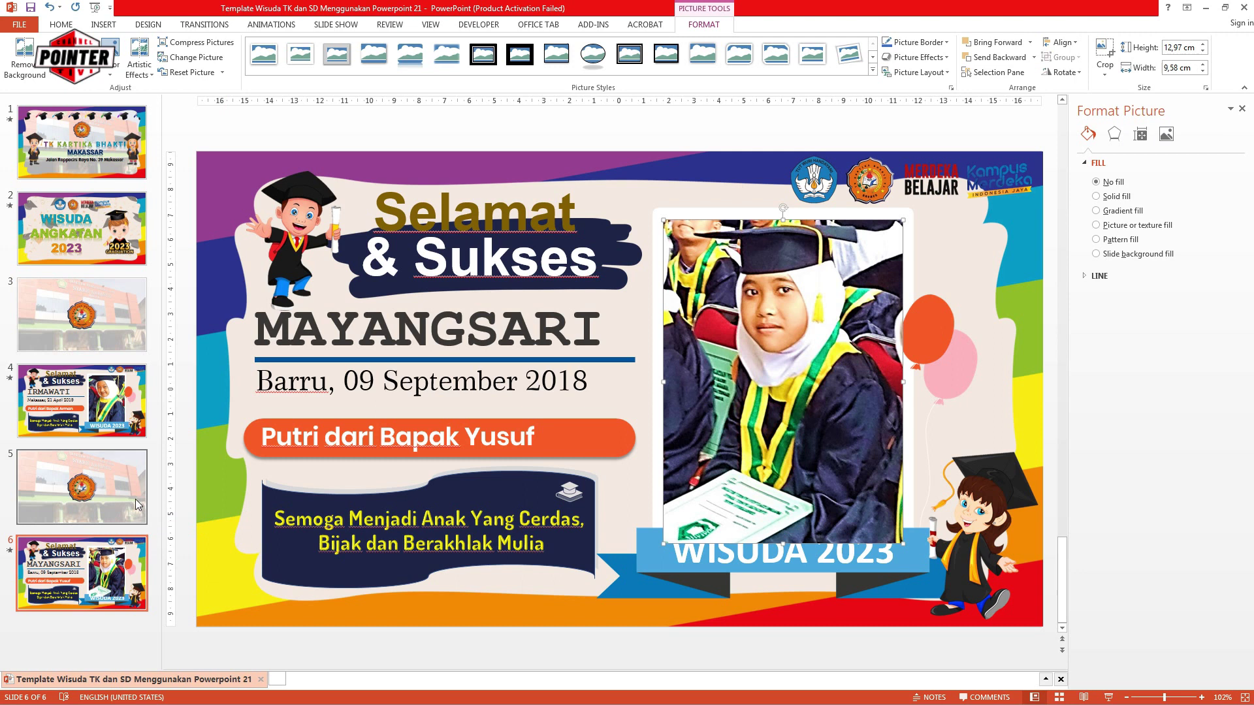
click(129, 560)
key(Up)
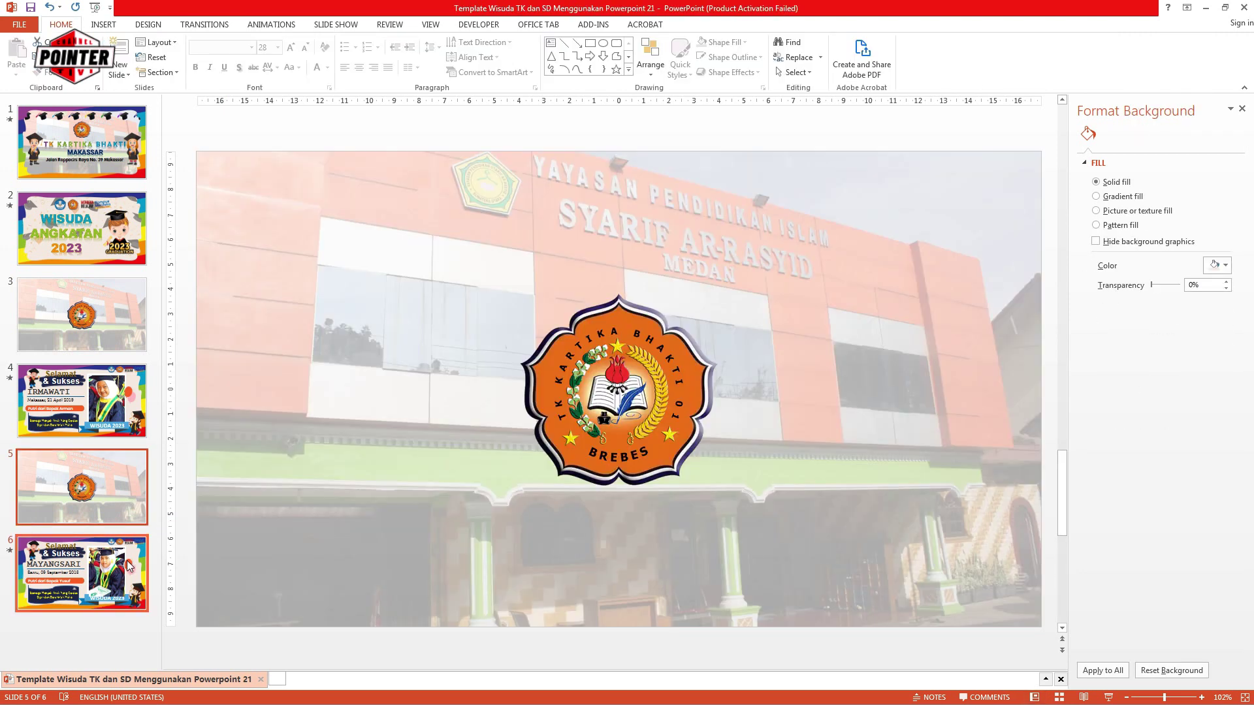
Duplicate slides 5 and 6 into slides 7 and 8, then go to slide 8's name text.
right_click(127, 560)
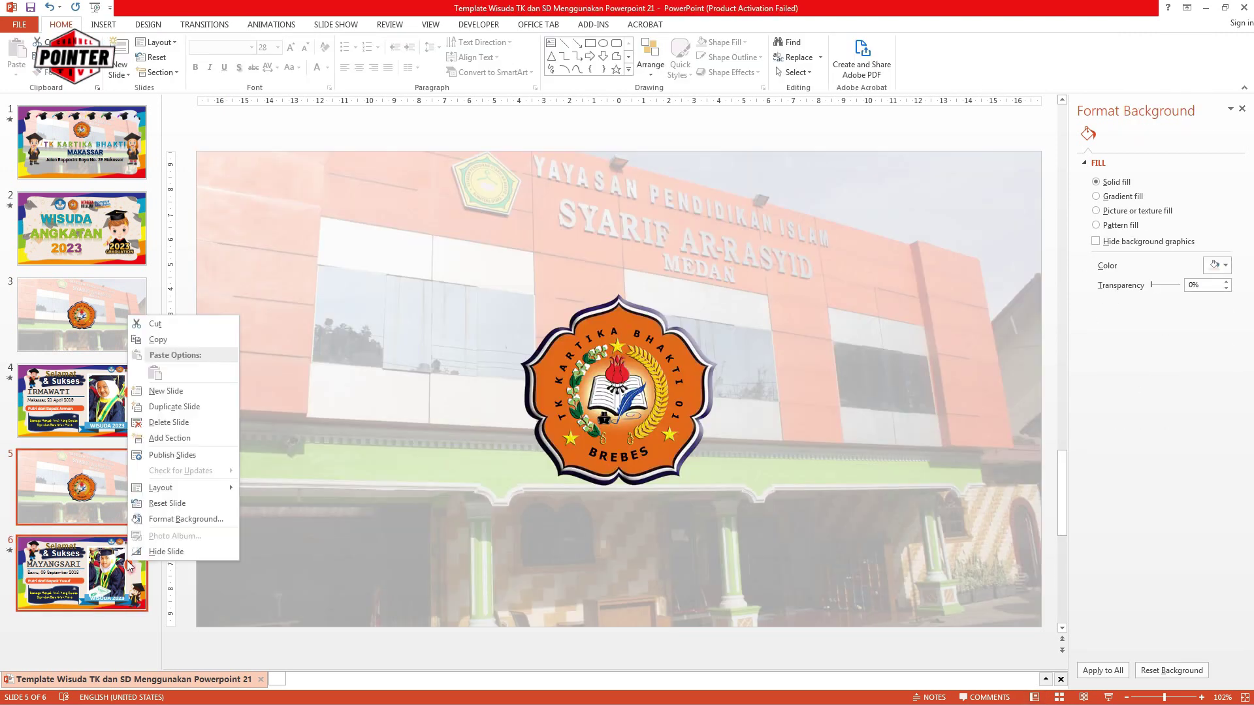
click(175, 407)
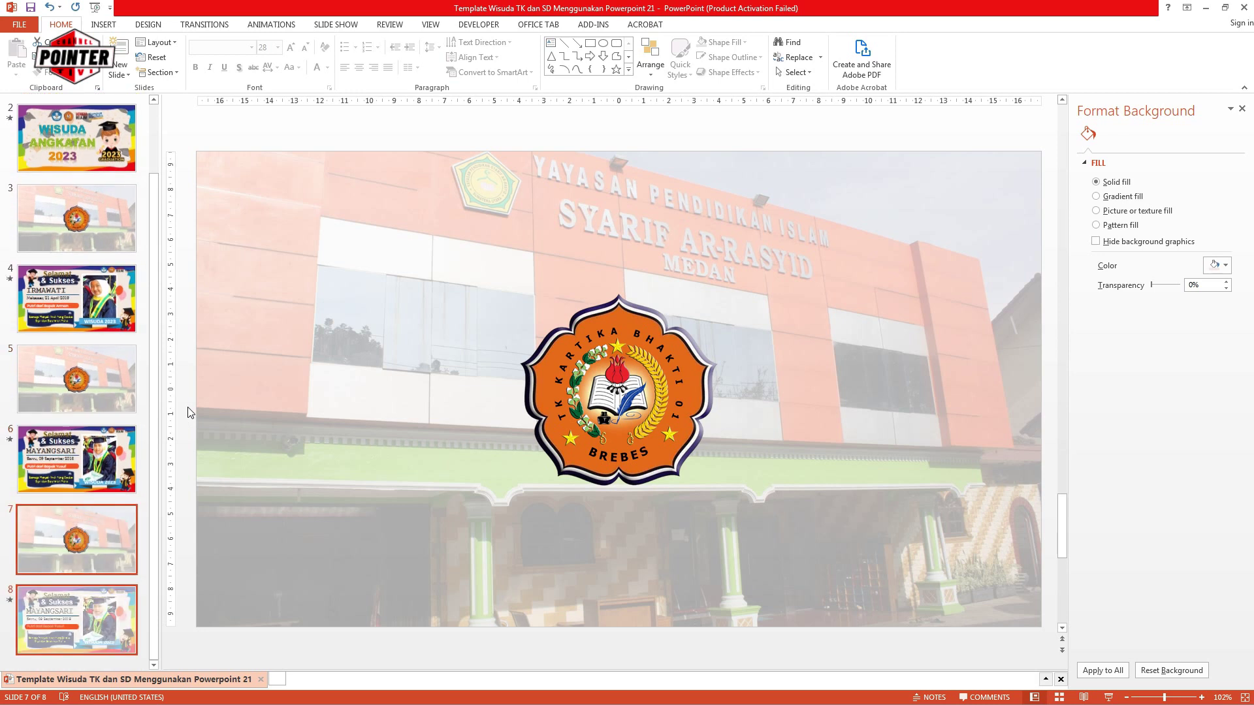
click(107, 563)
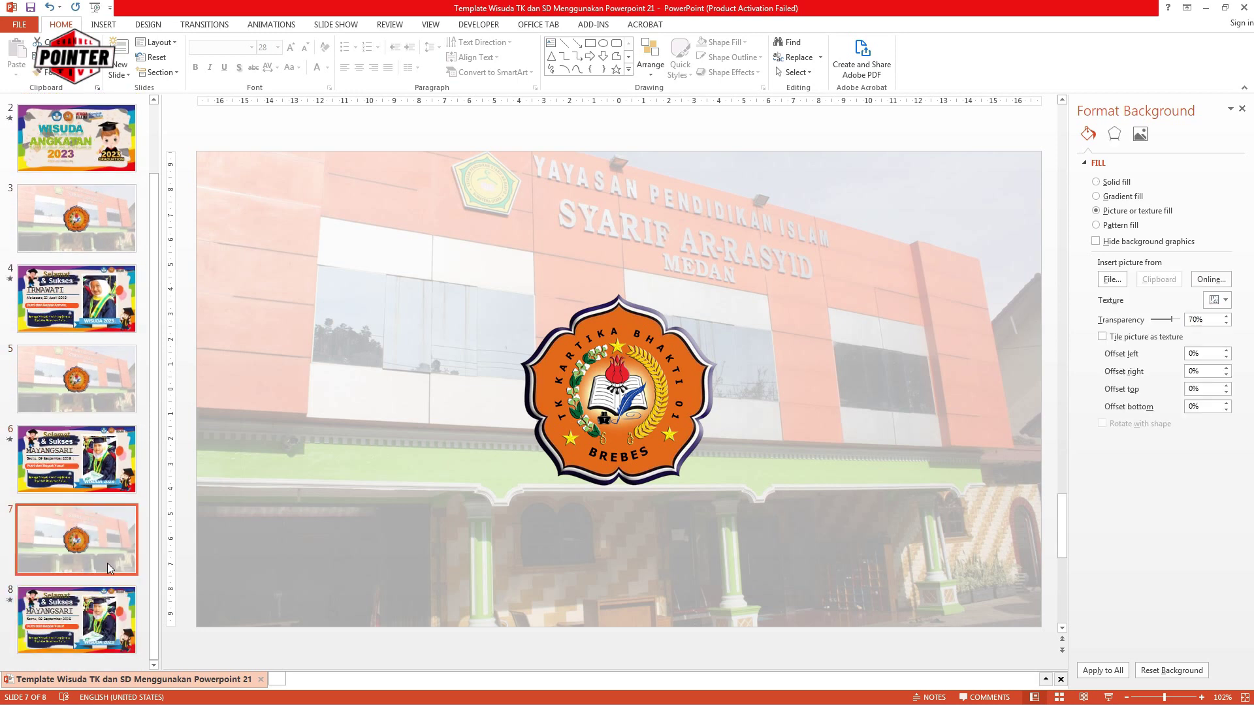
click(108, 613)
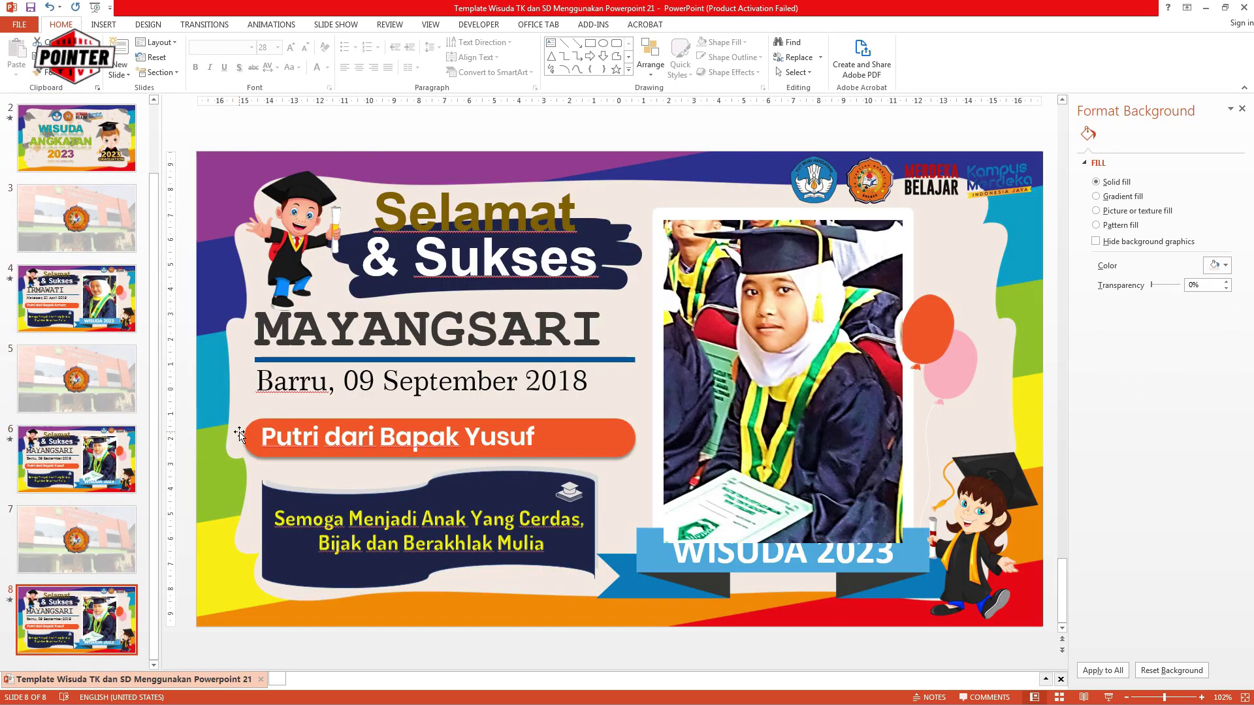
click(320, 330)
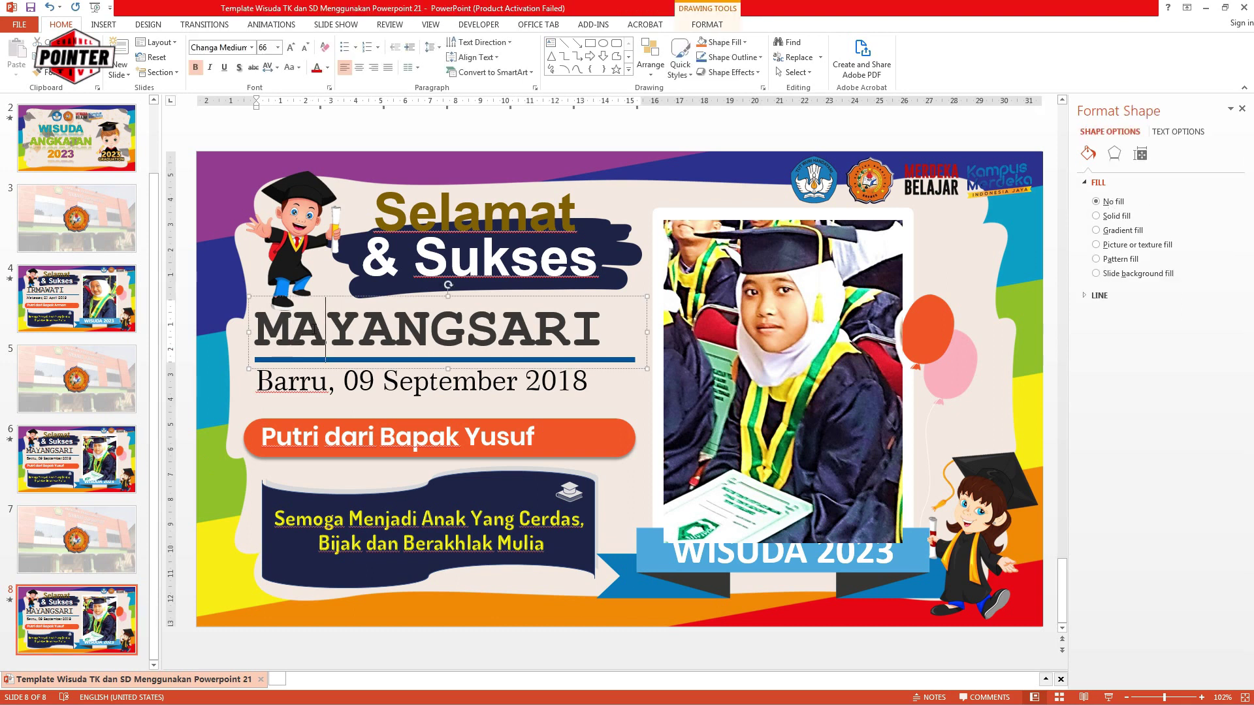
Enter a new student's name and change the date line to 'Pangkep, 20 Agustus 2017'.
double_click(314, 329)
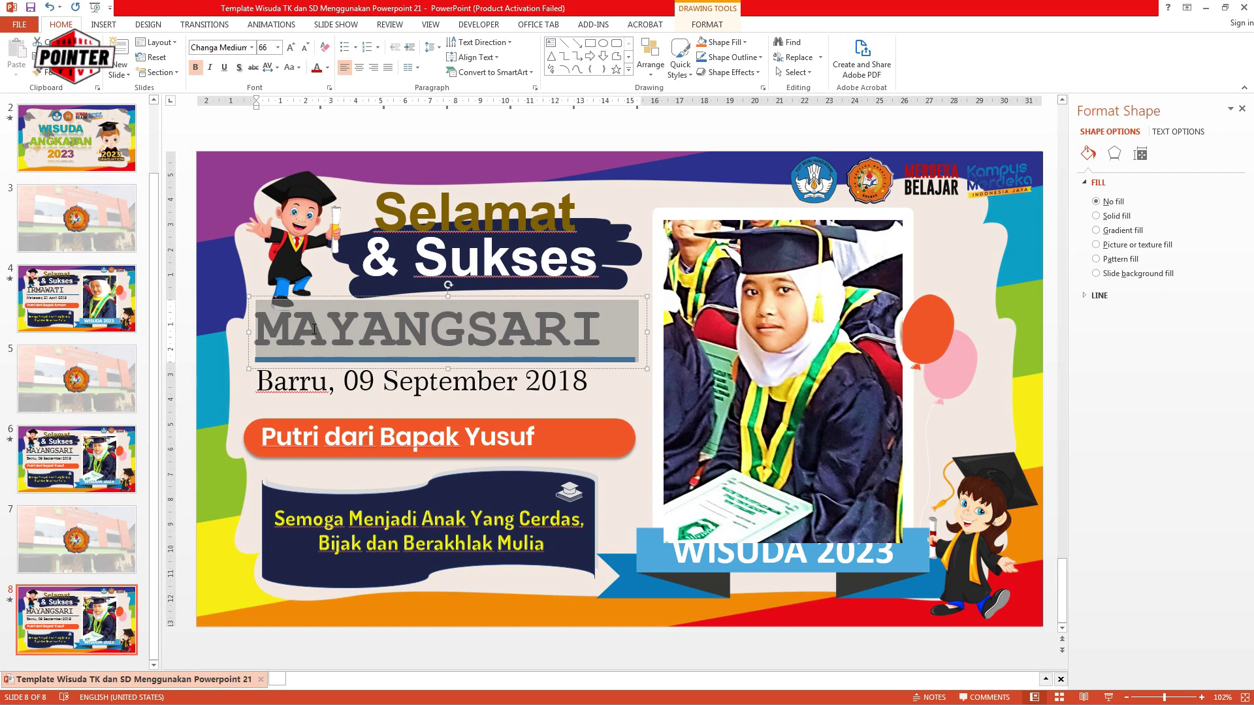
text(EV)
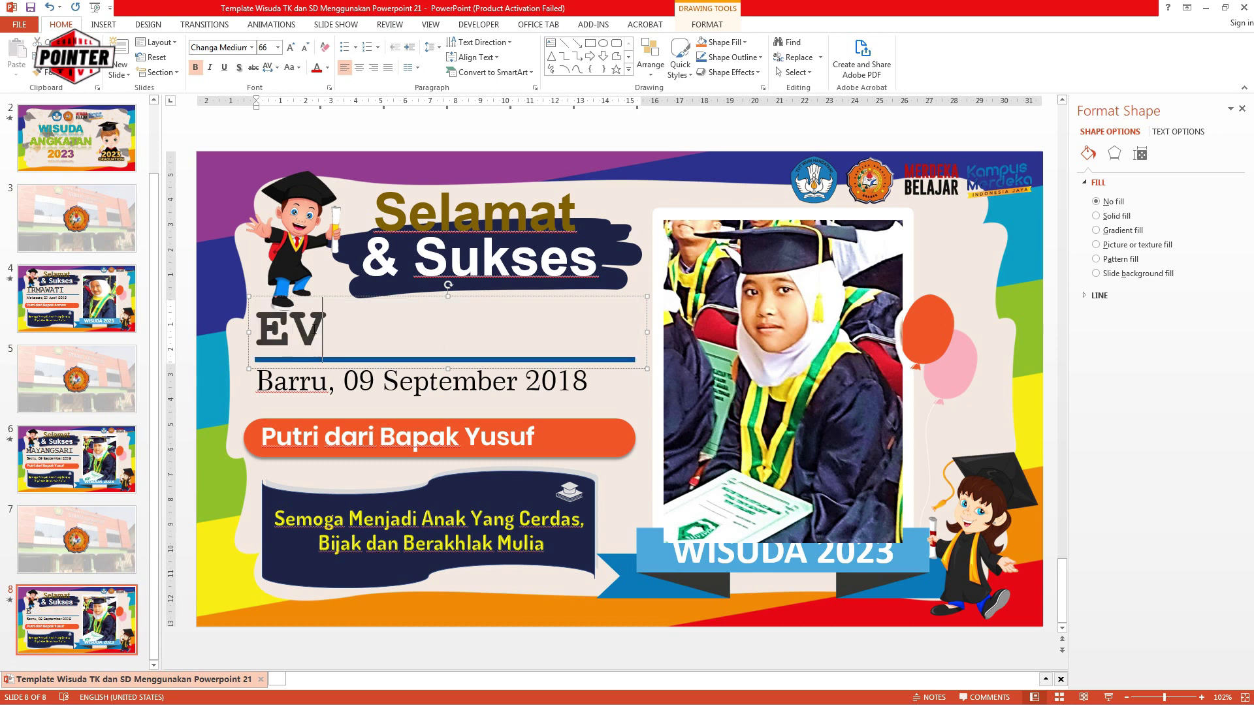
text(I SUC)
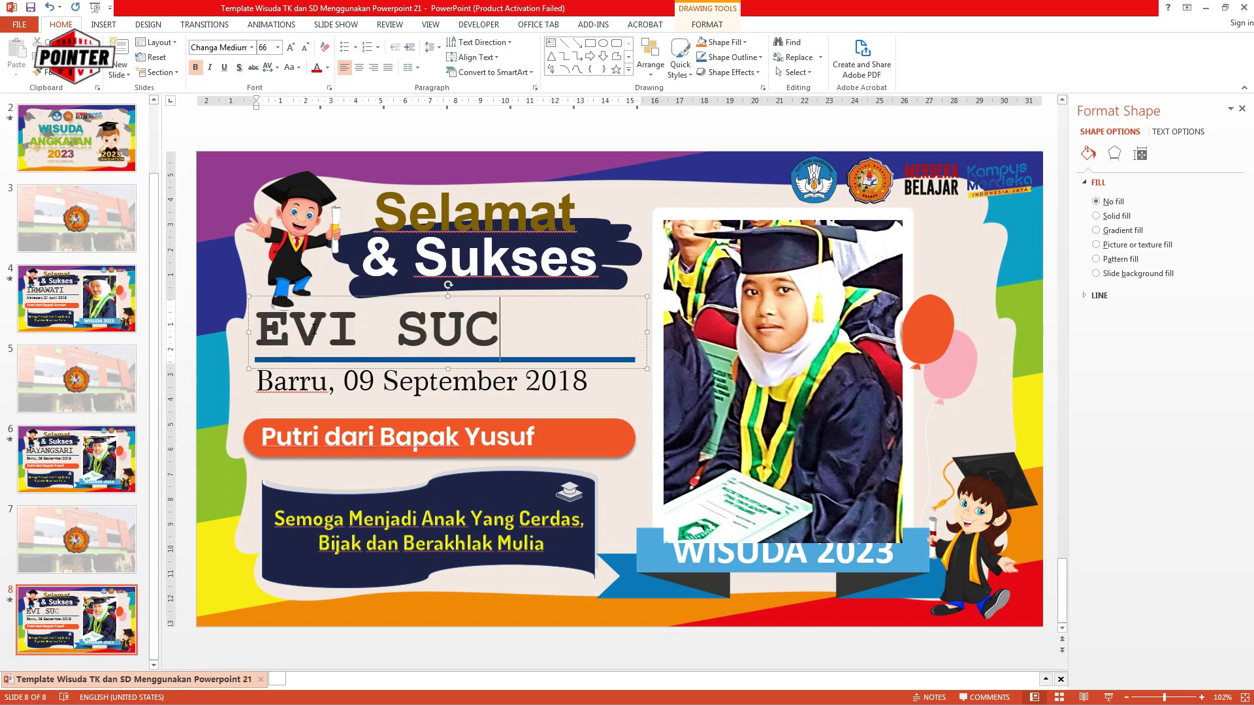
text(IATI)
click(277, 391)
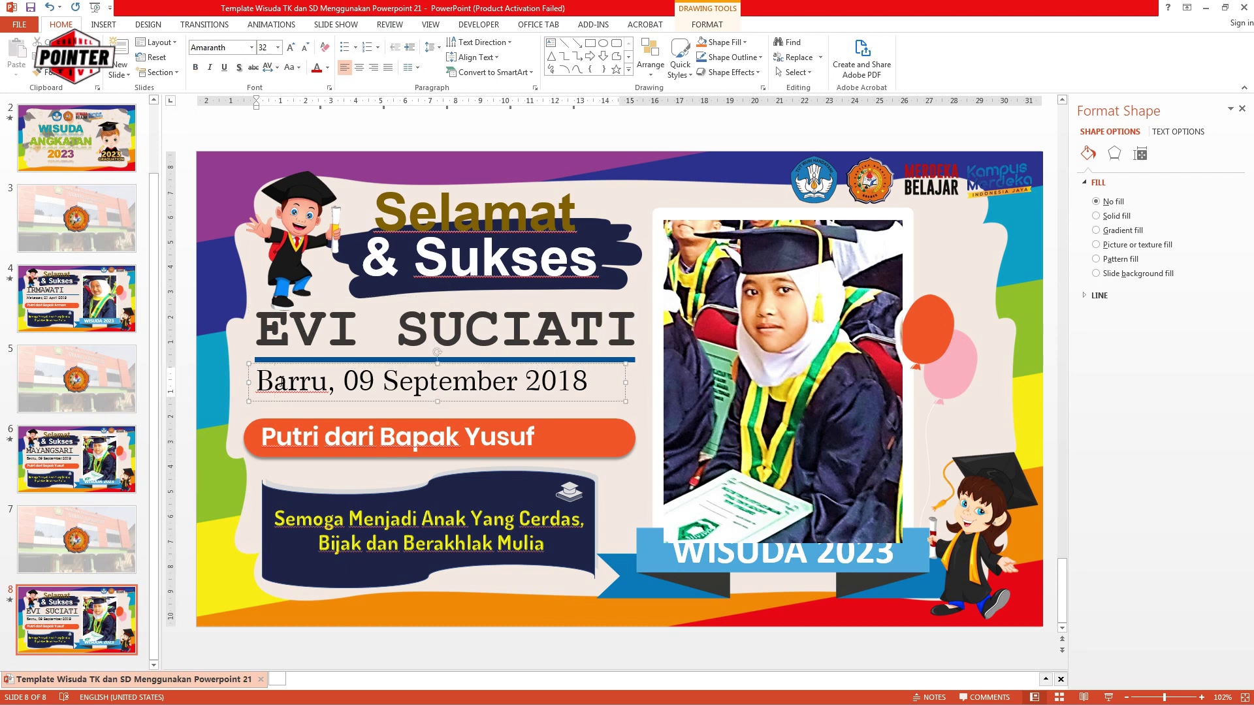
triple_click(281, 384)
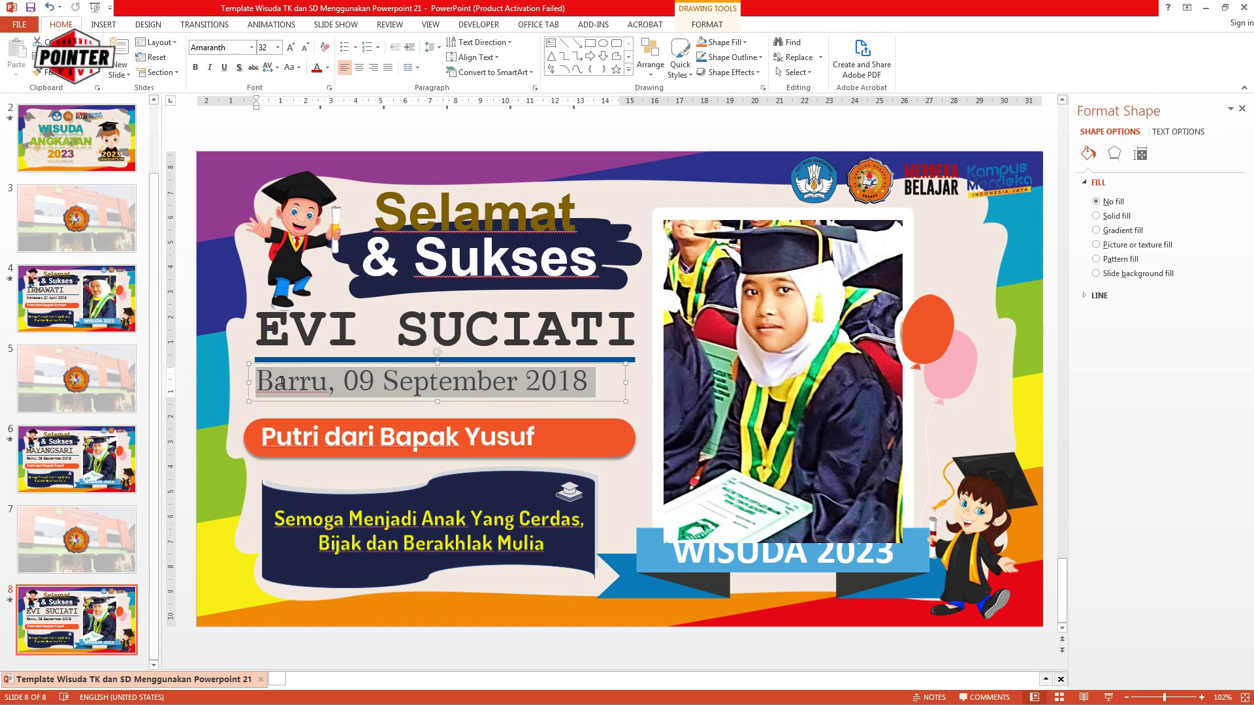
text(Pangkep, 2)
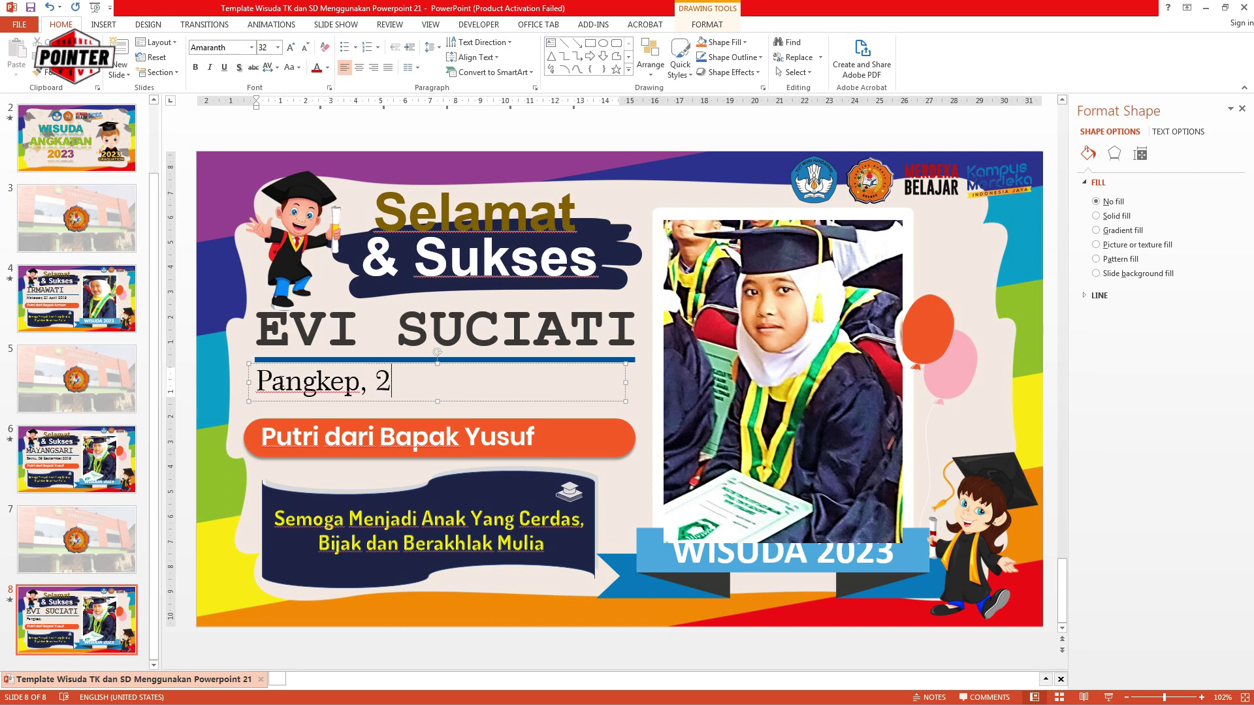
text(Agu)
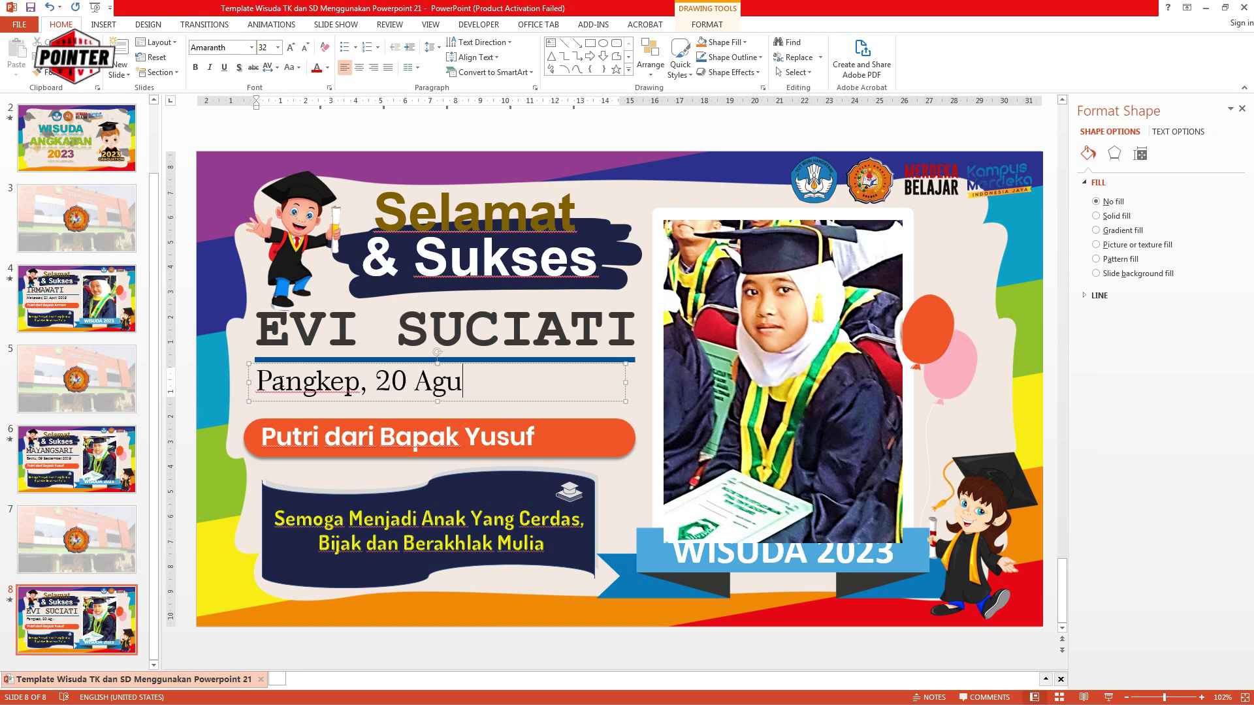
text(s)
text(t)
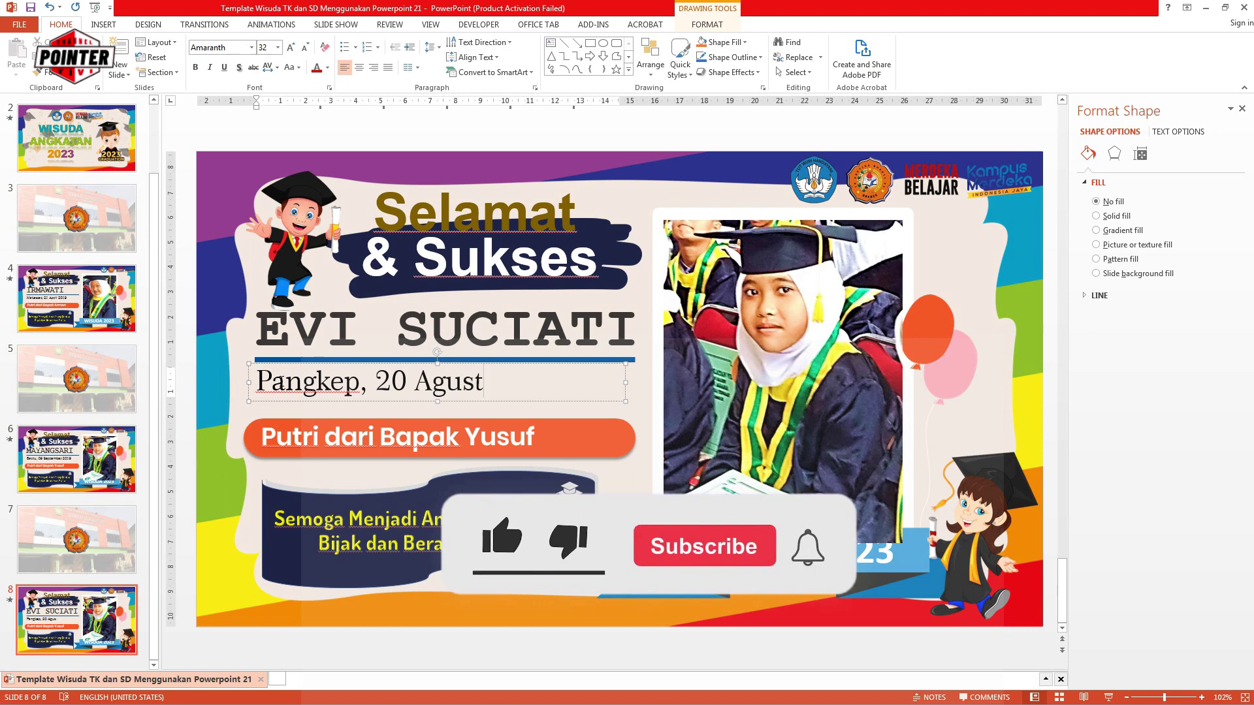
text(us )
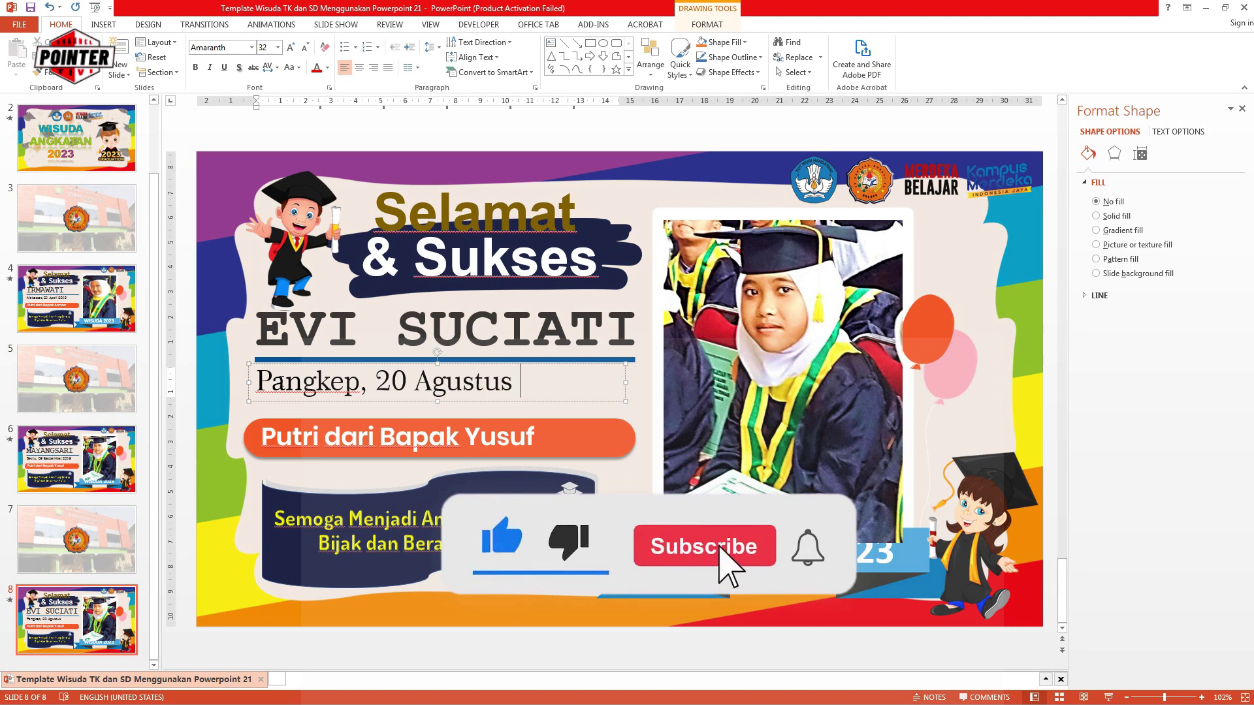
text(20)
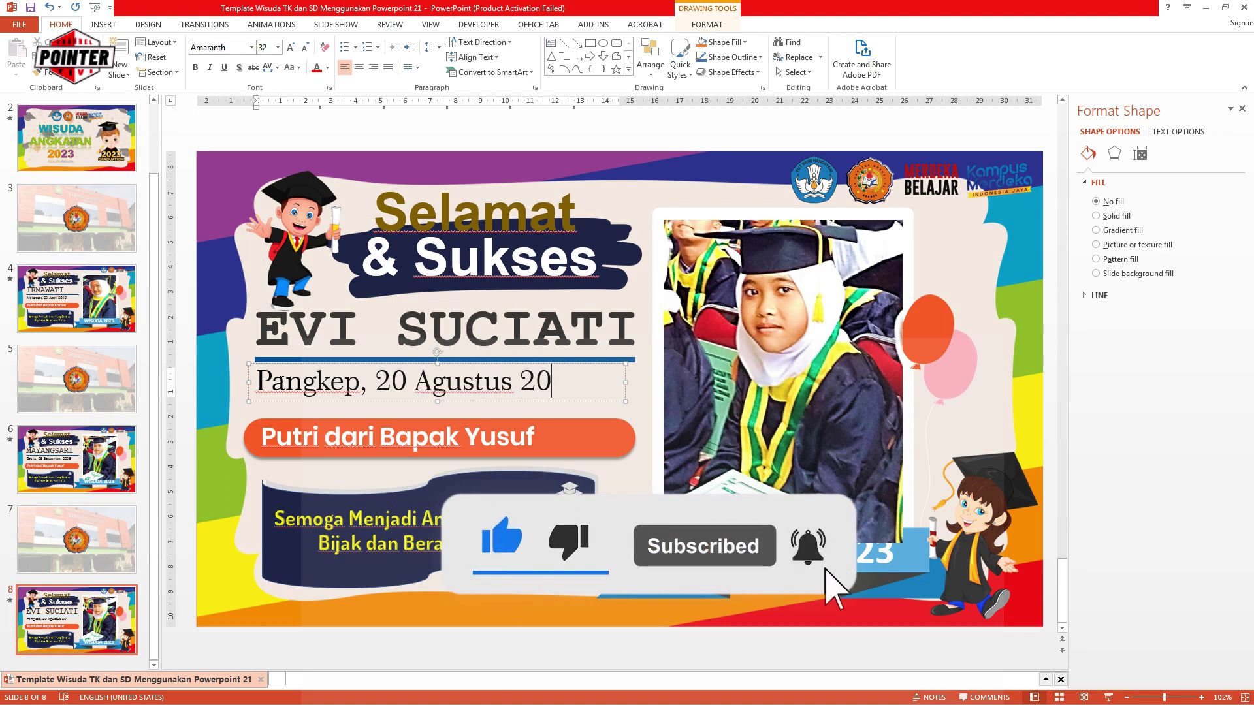
text(17)
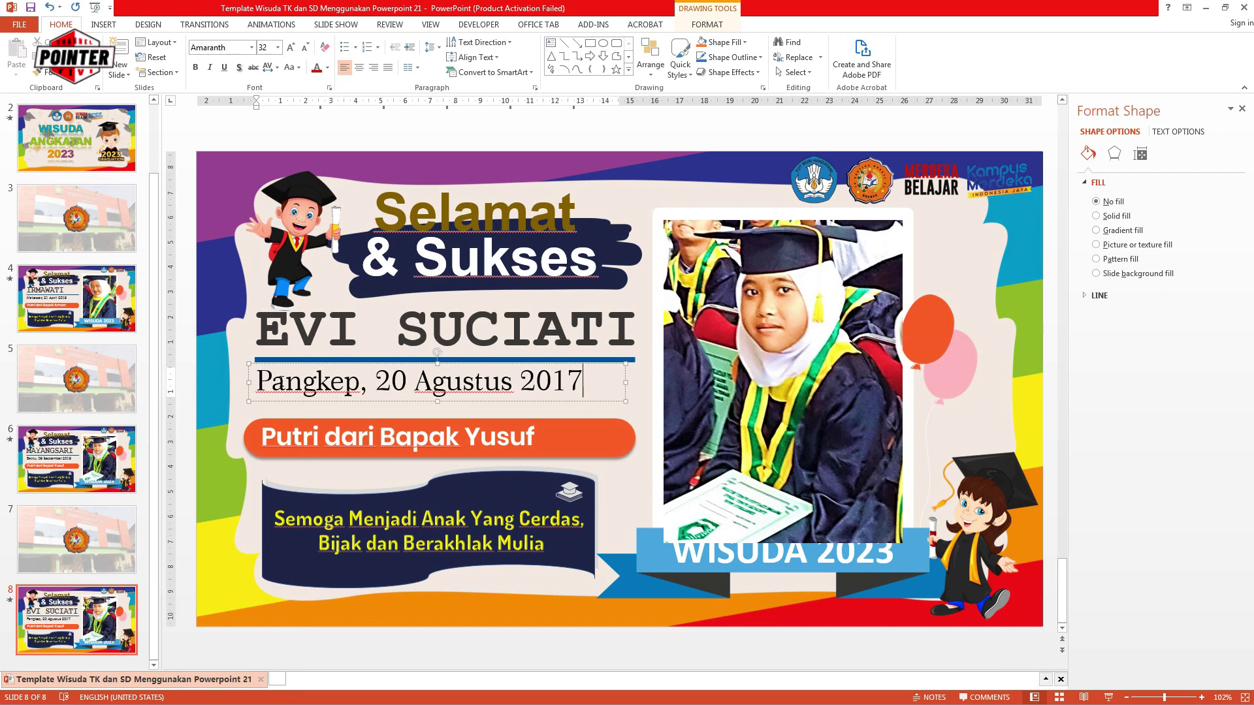
Rewrite the parent line to name the student's mother.
click(300, 437)
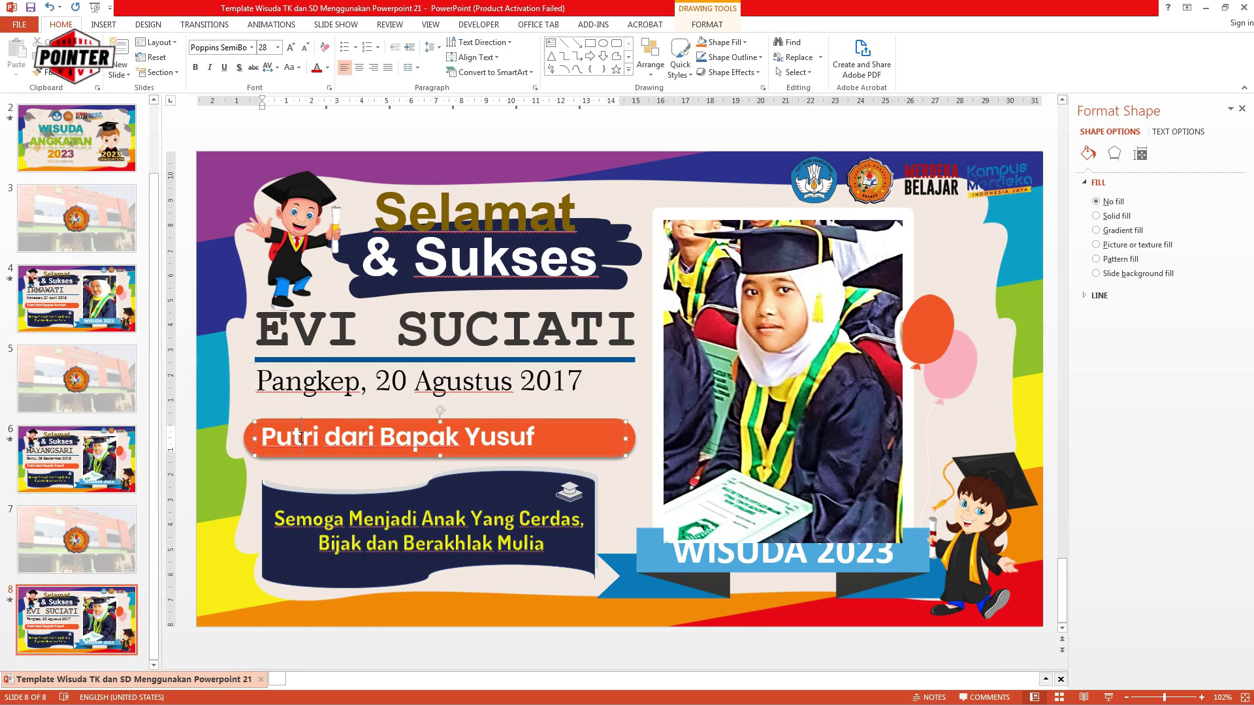
key(ctrl+a)
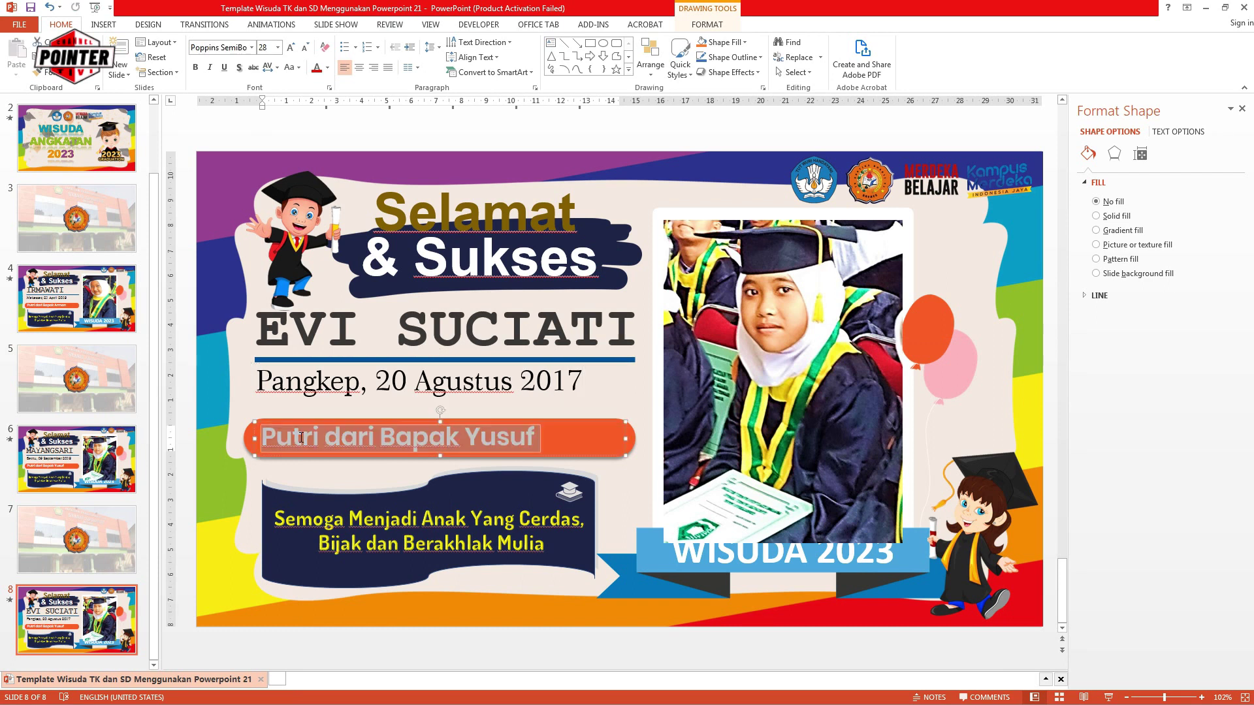
text(Putri da)
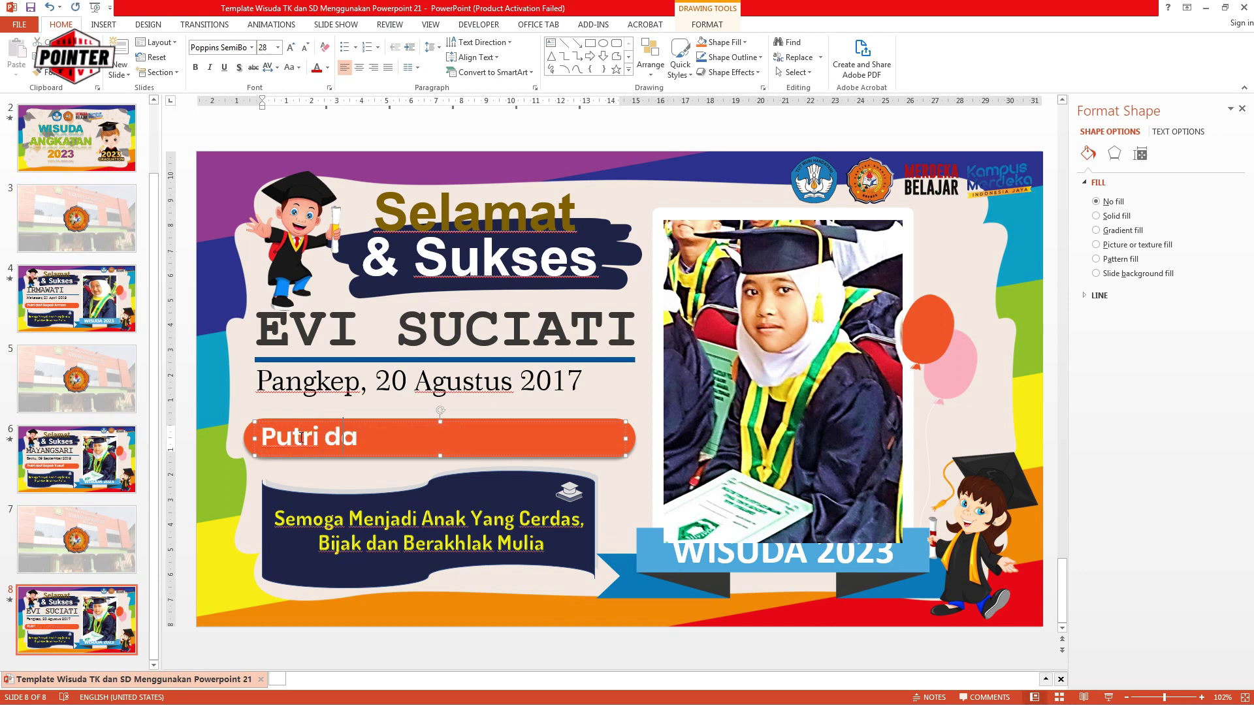
text(ri Ibu)
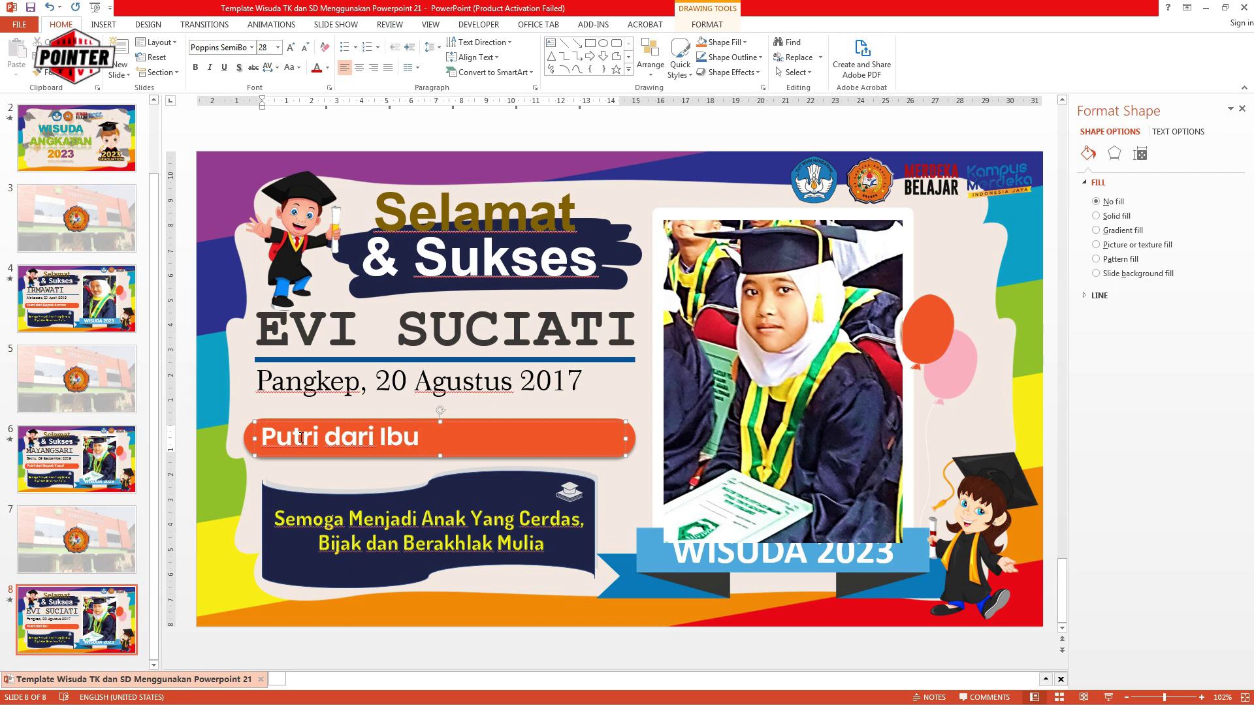
text(Suciati)
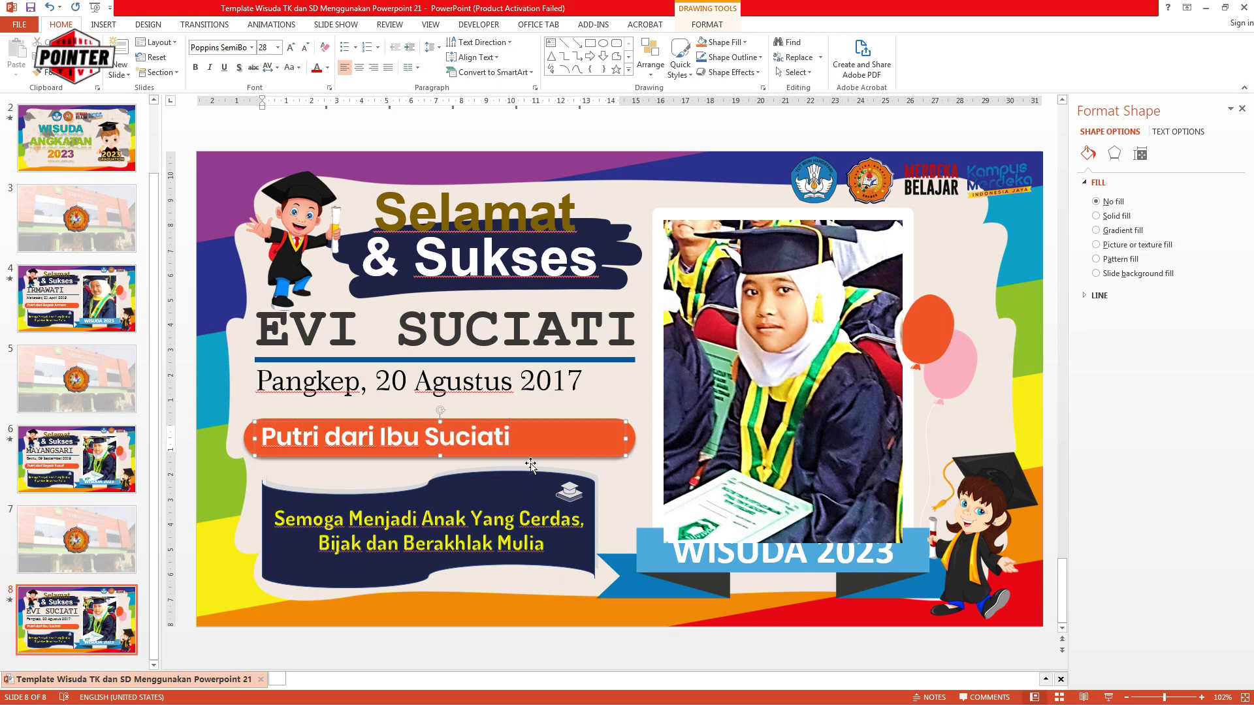
Replace slide 8's photo with foto3, then return to slide 6.
click(797, 393)
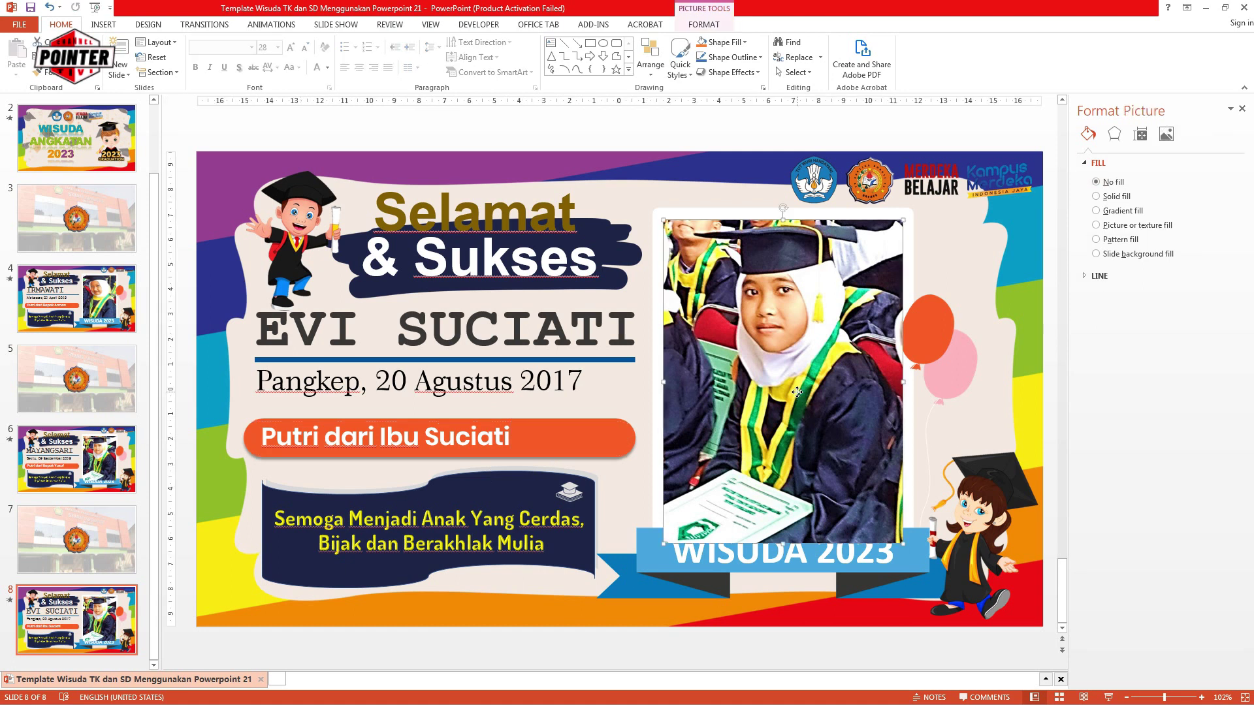
key(Delete)
click(783, 382)
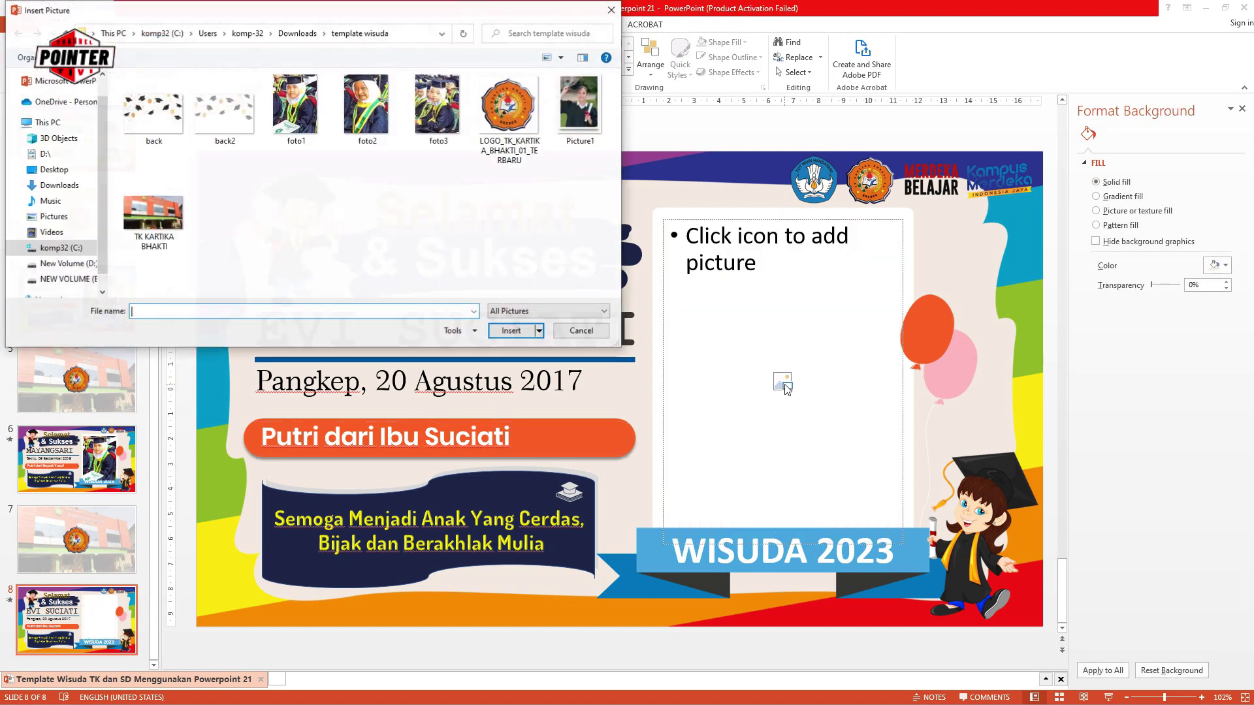
click(438, 104)
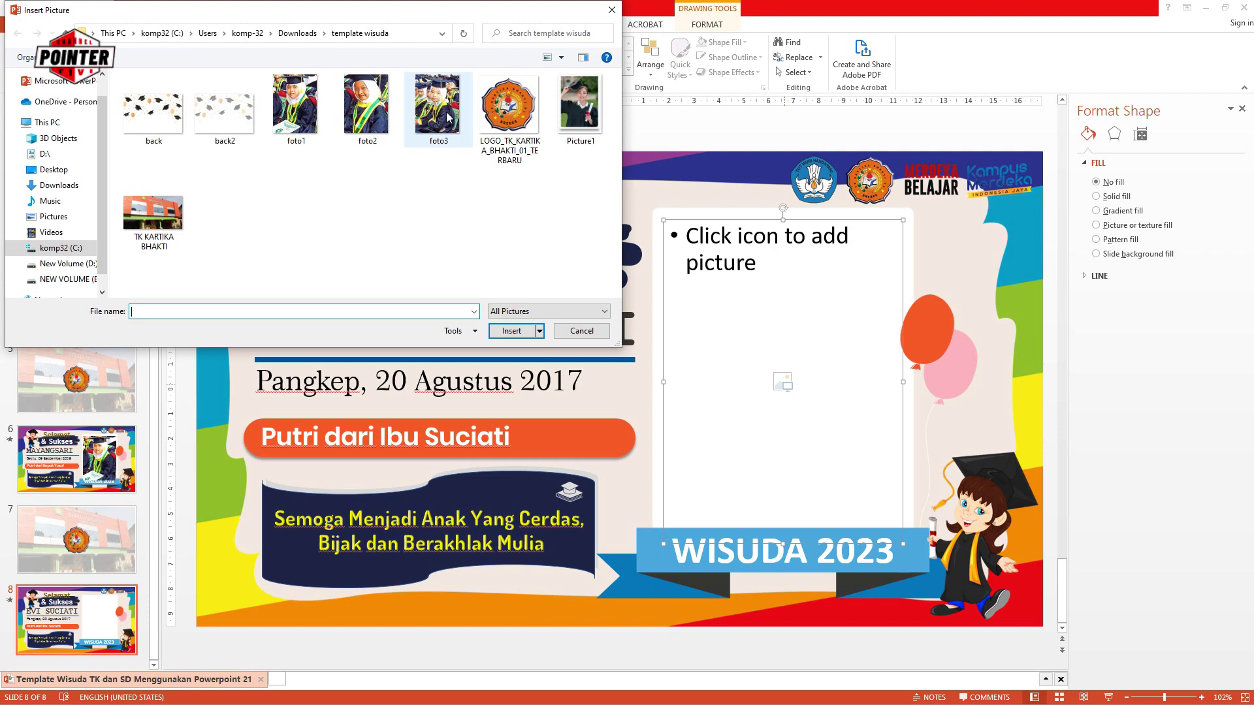
click(523, 330)
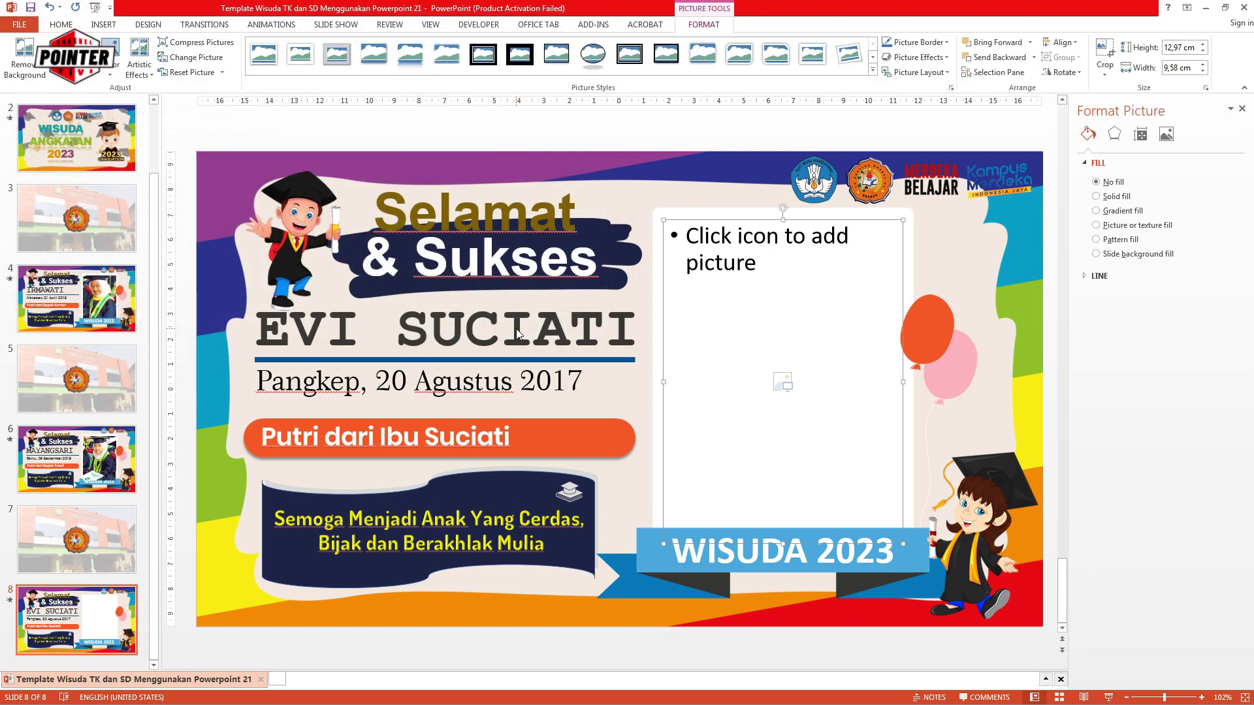
click(121, 473)
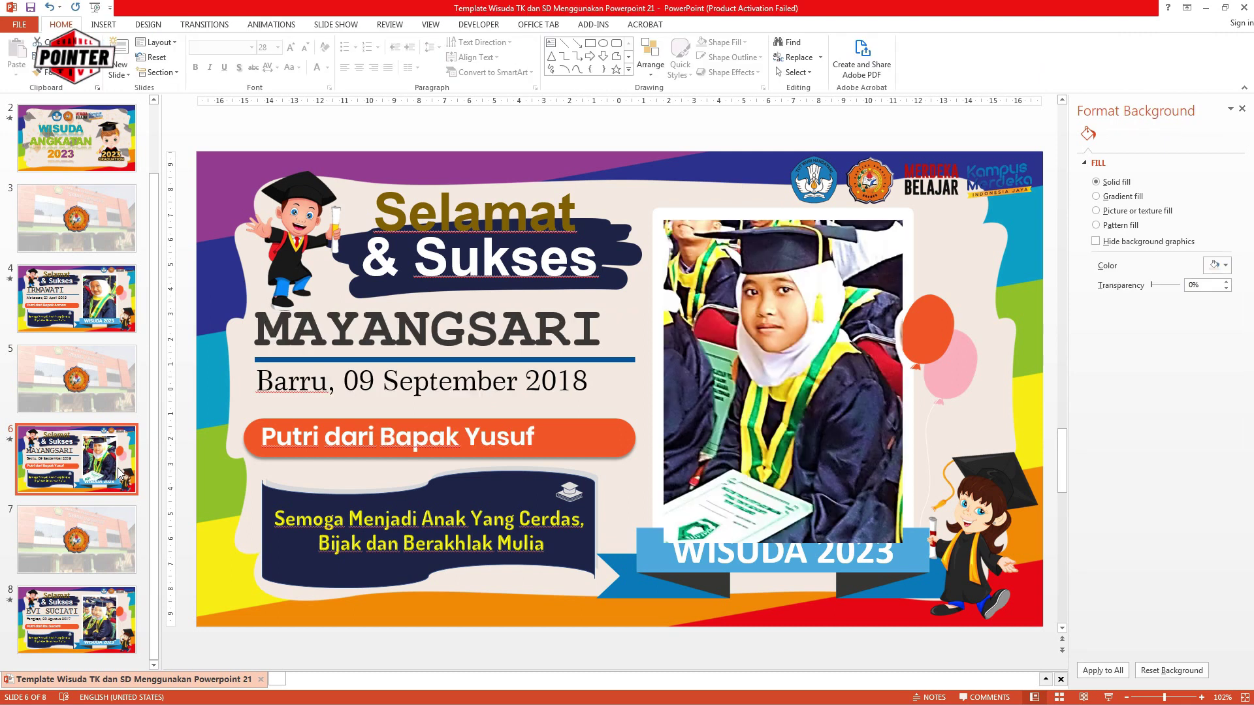
On slide 6, bring the WISUDA 2023 banner and girl character in front of the photo.
click(110, 315)
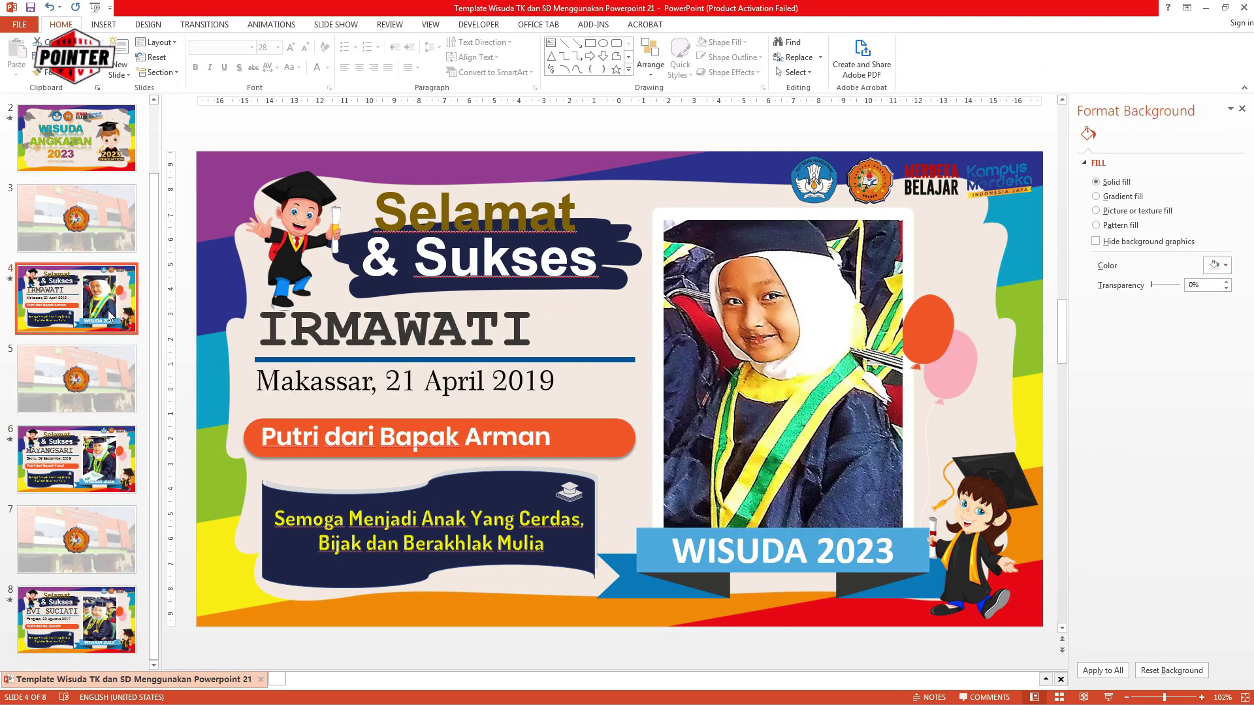
click(1242, 110)
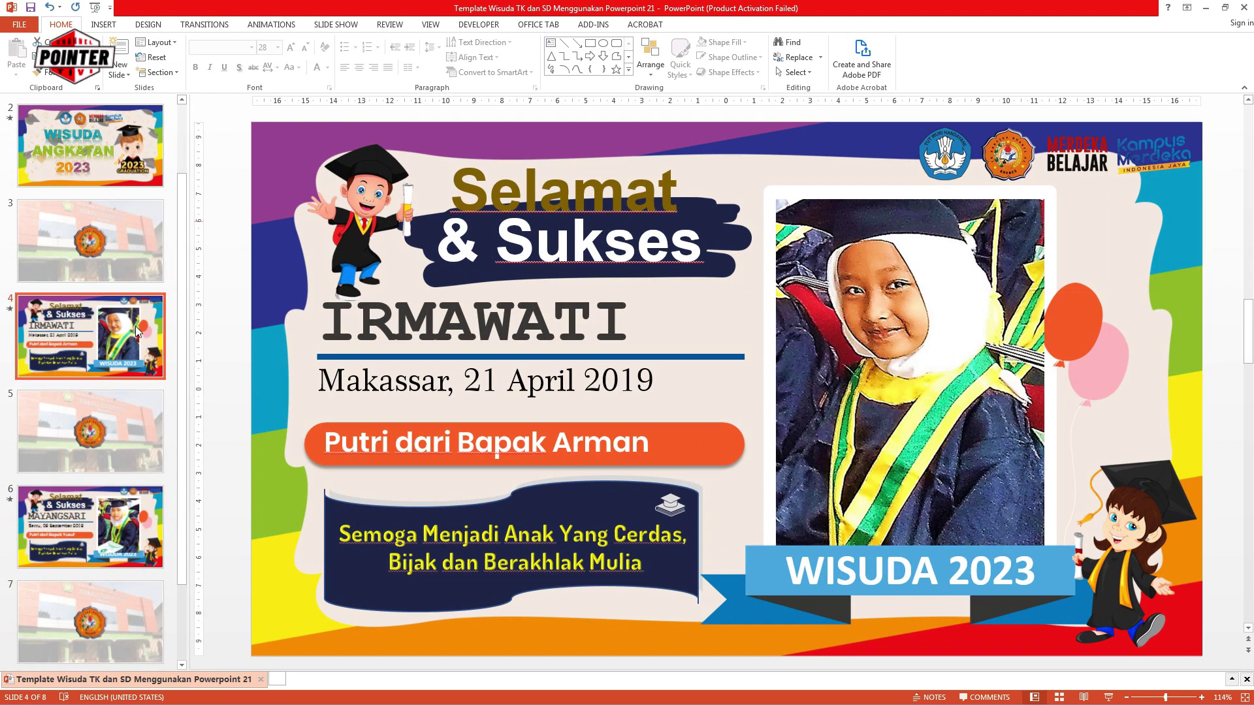
click(127, 551)
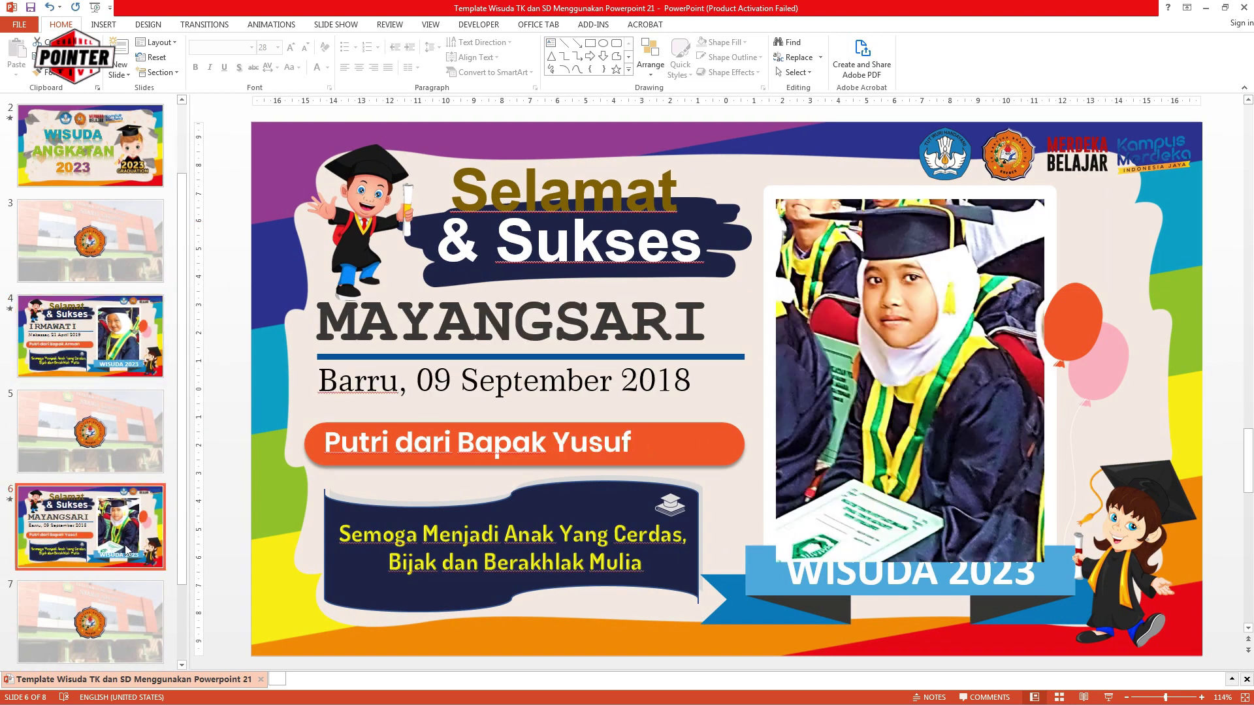
mouse_move(1222, 661)
mouse_down()
mouse_move(697, 461)
mouse_move(688, 441)
mouse_up()
right_click(1138, 519)
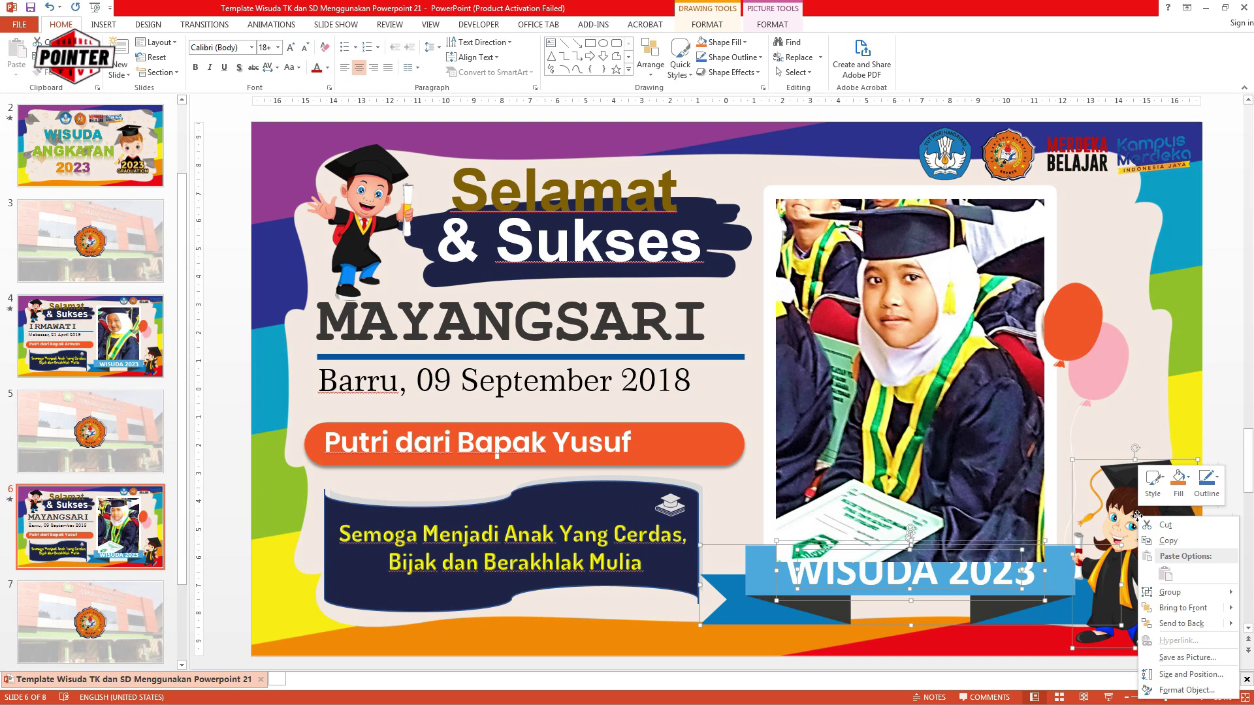
click(1178, 606)
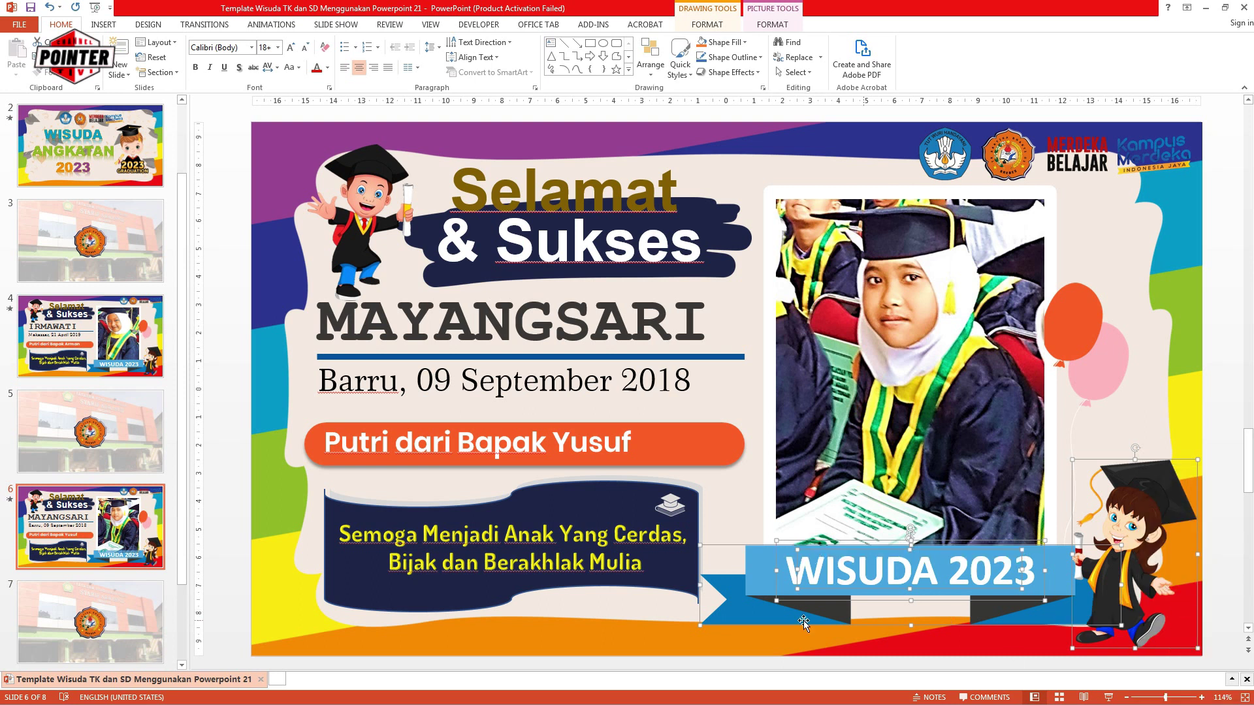
scroll(98, 575, down, 2)
On slide 8, bring the WISUDA 2023 banner, ribbon and girl character to the front.
click(91, 613)
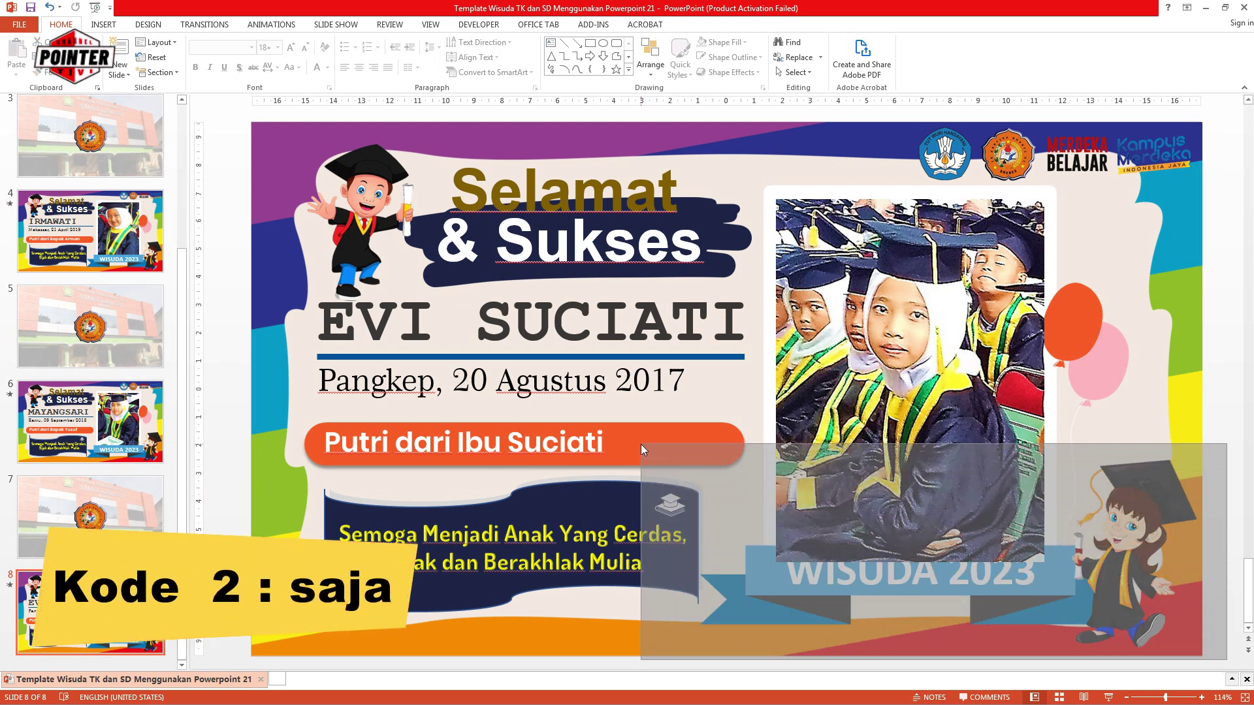
drag(644, 457, 645, 439)
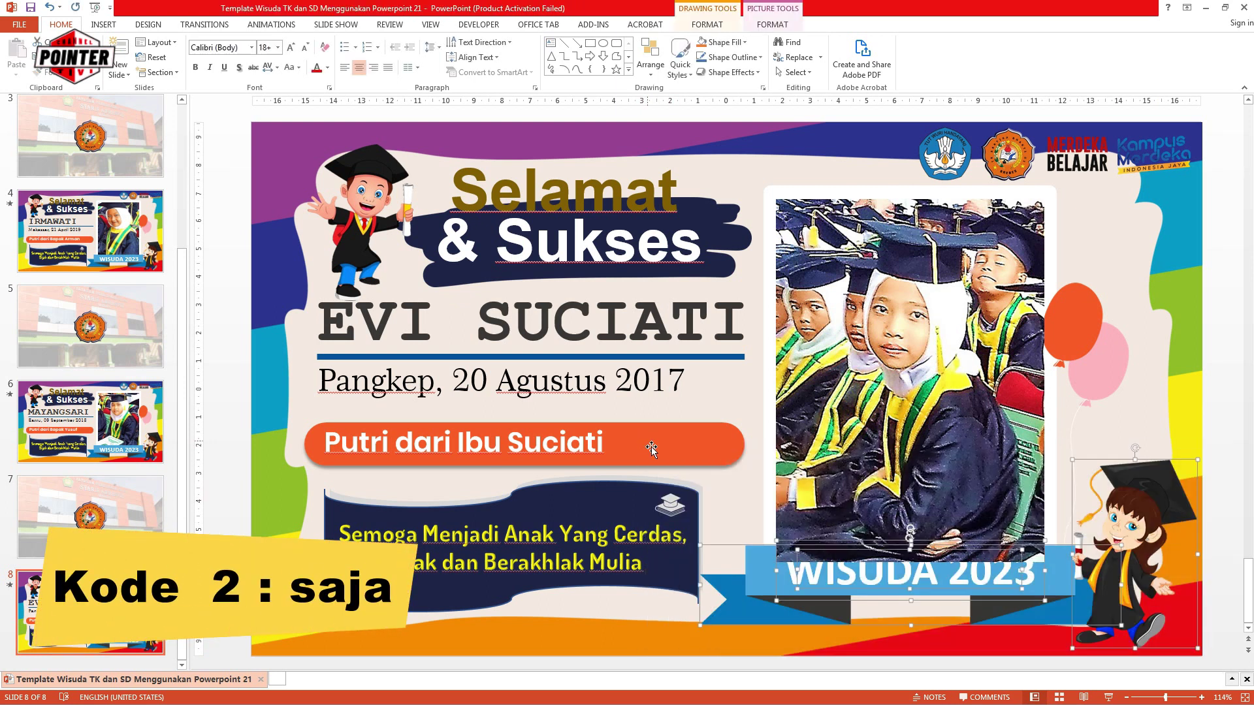
right_click(824, 563)
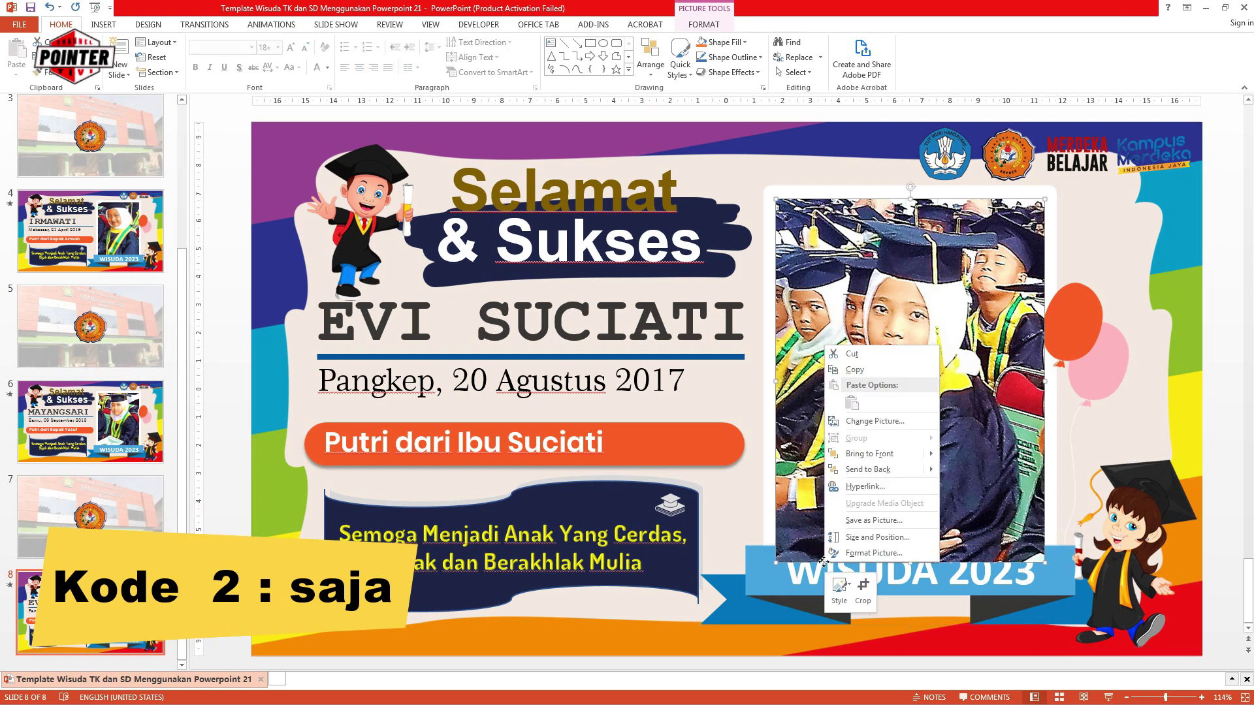
click(872, 458)
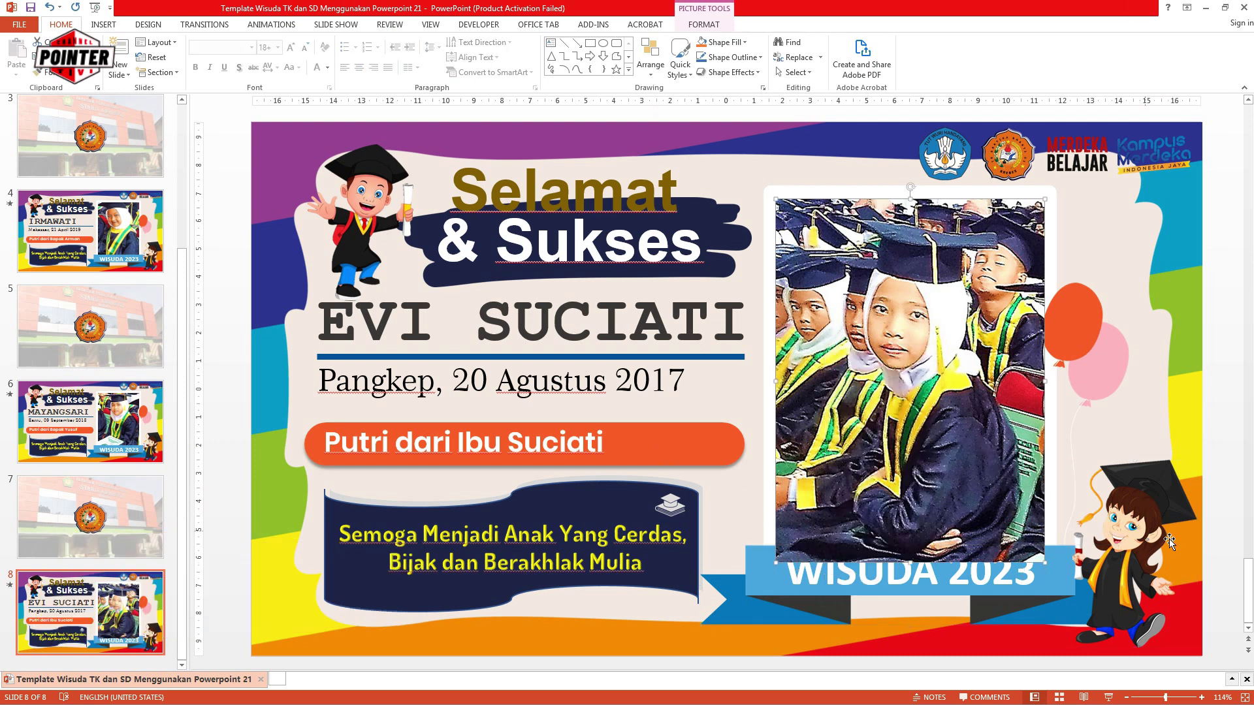
drag(1226, 661, 673, 462)
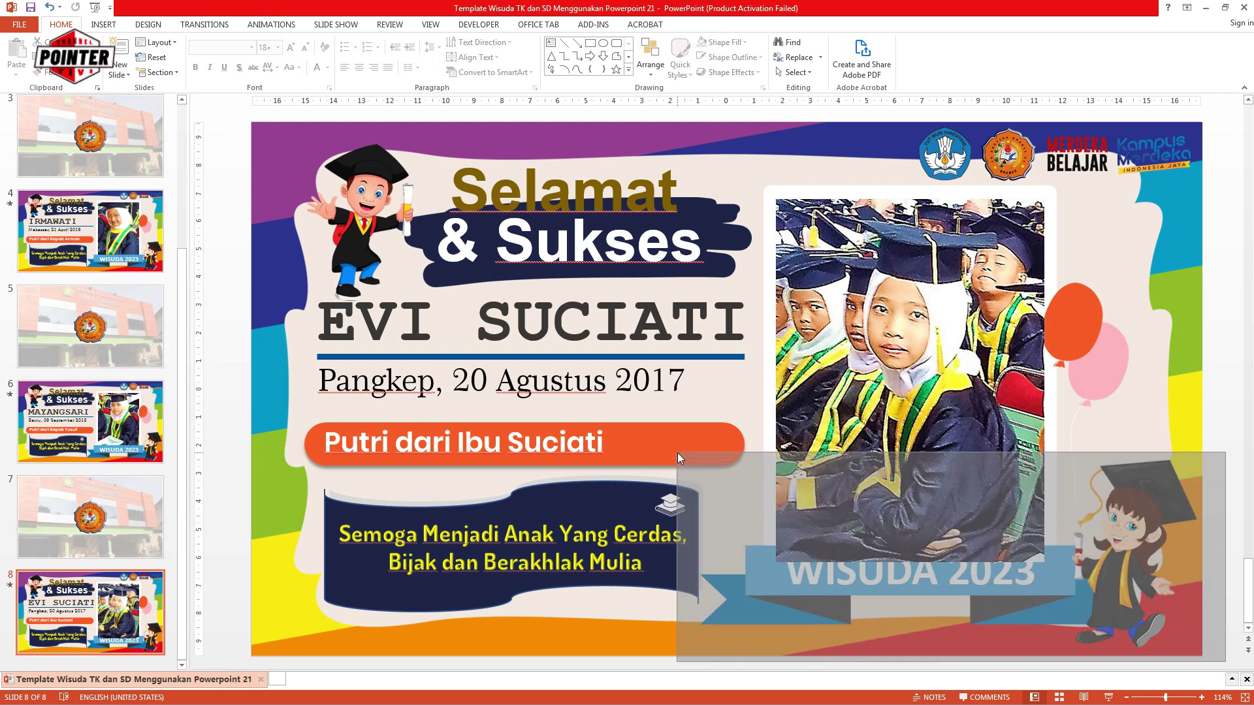
drag(672, 461, 679, 444)
right_click(1133, 483)
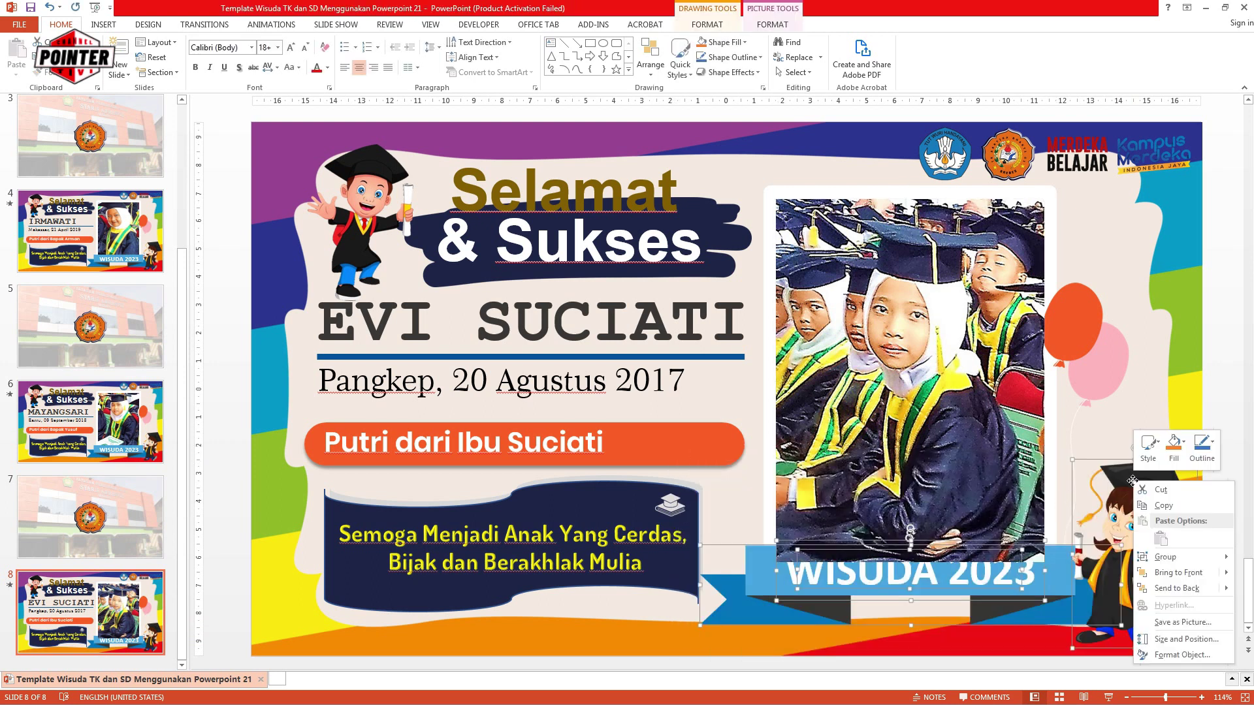
click(1173, 568)
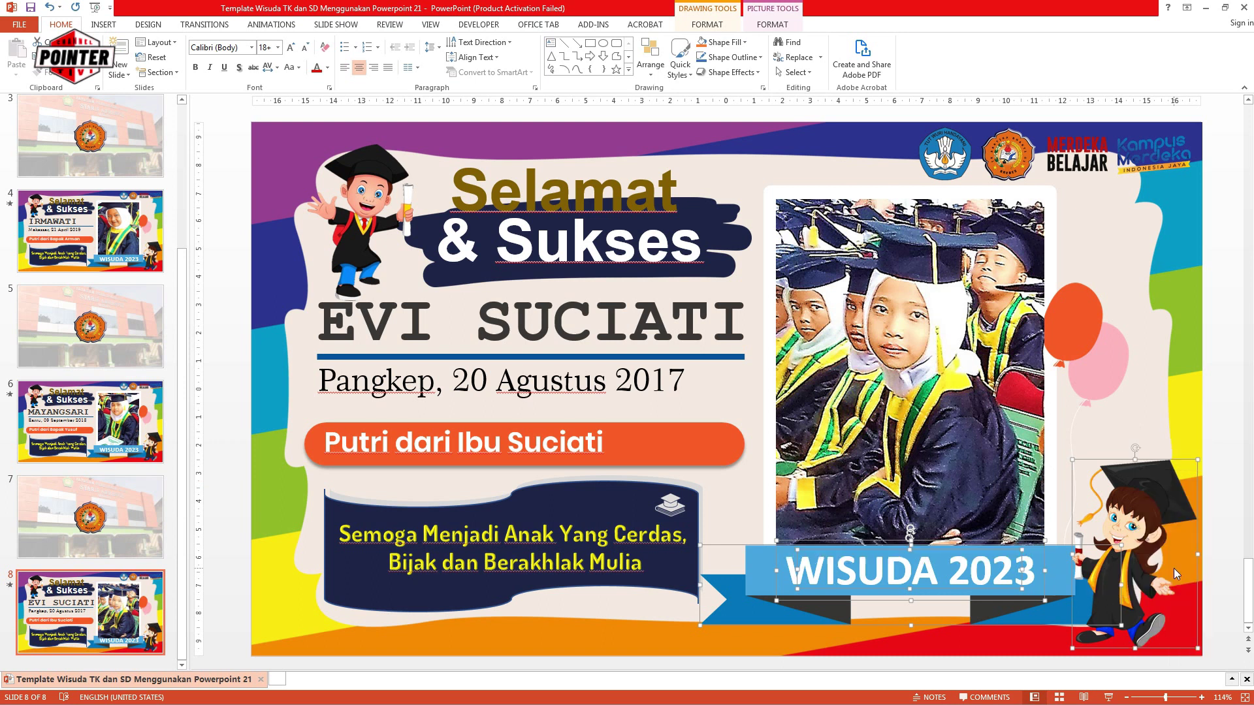
click(1213, 515)
Step back through the slide thumbnails to slide 2.
click(128, 622)
key(Up)
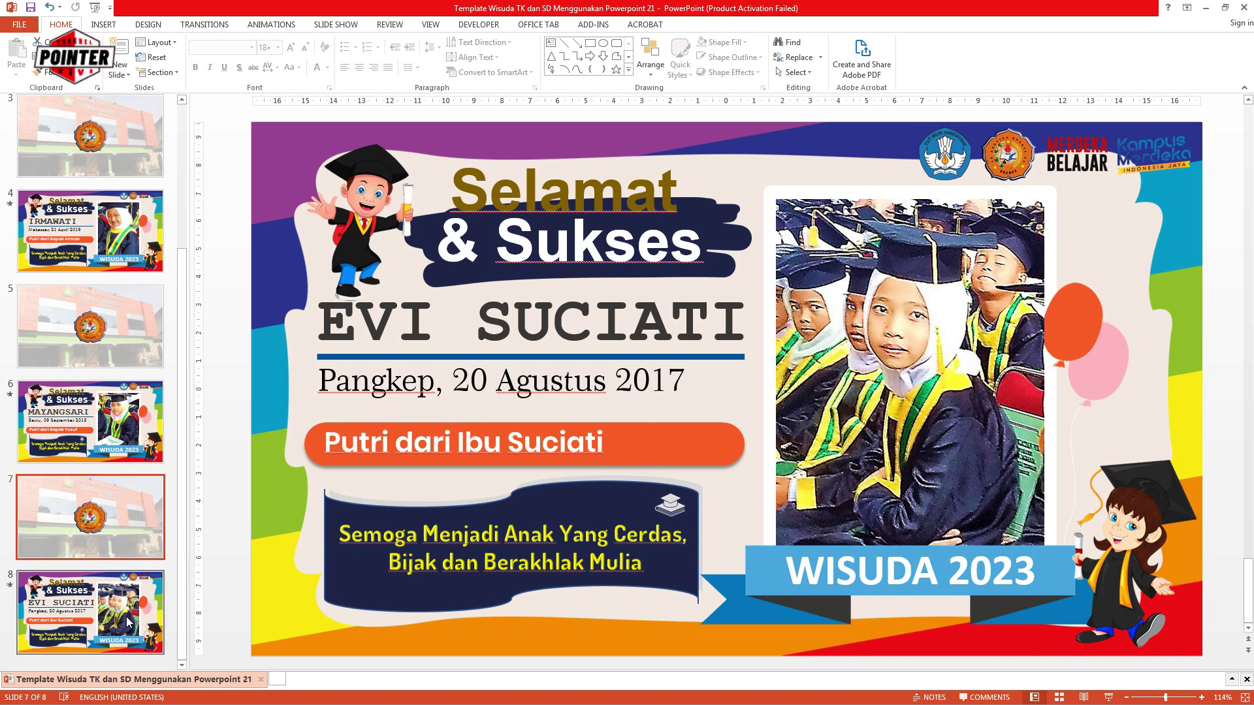
key(Up)
key(Up)
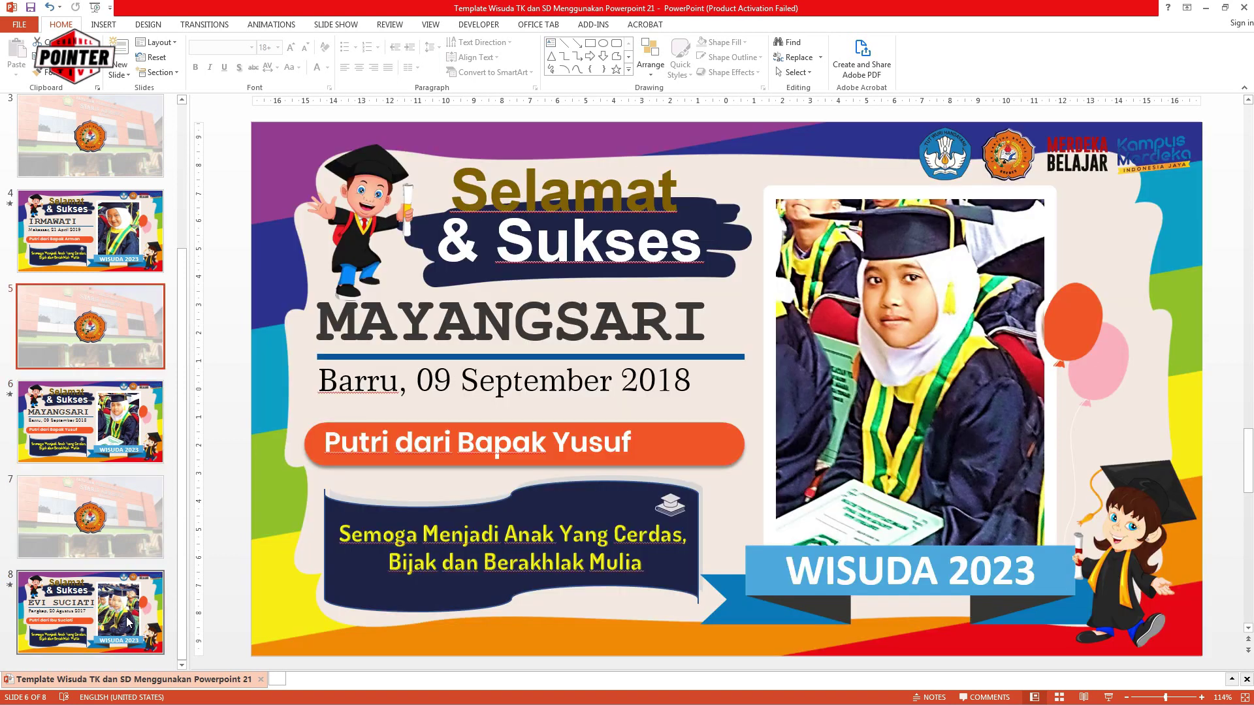
key(Up)
key(Up)
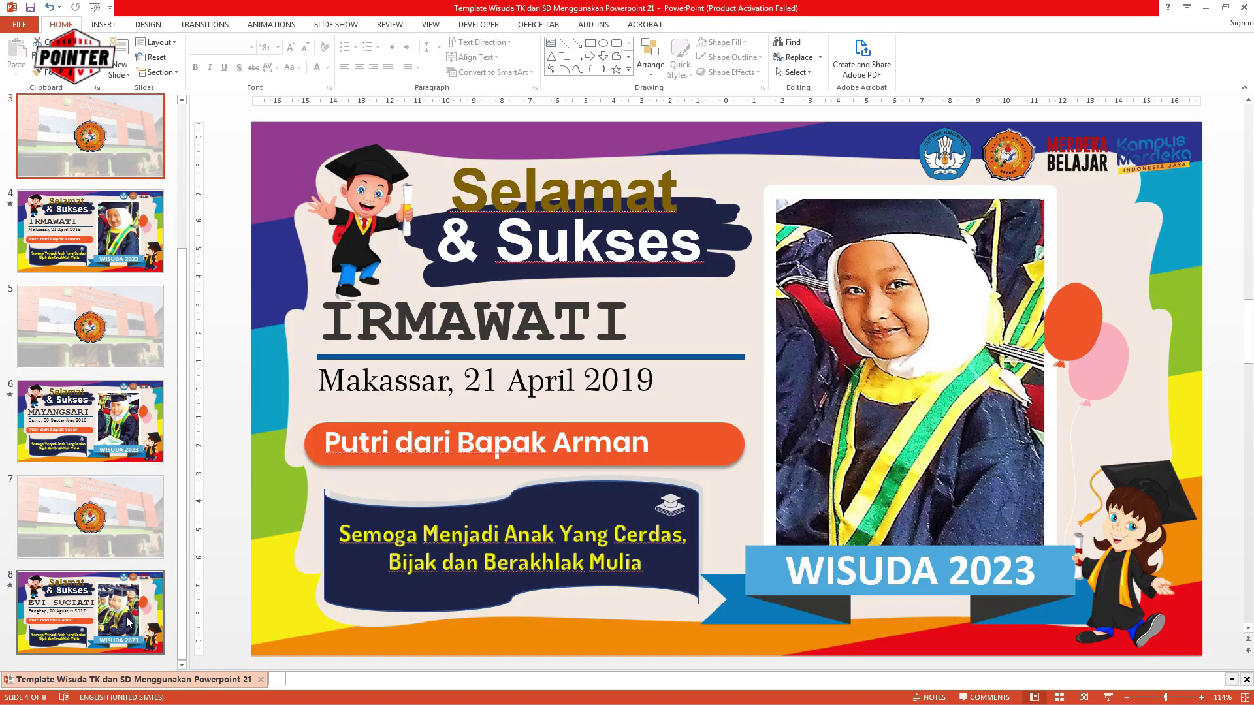
key(Up)
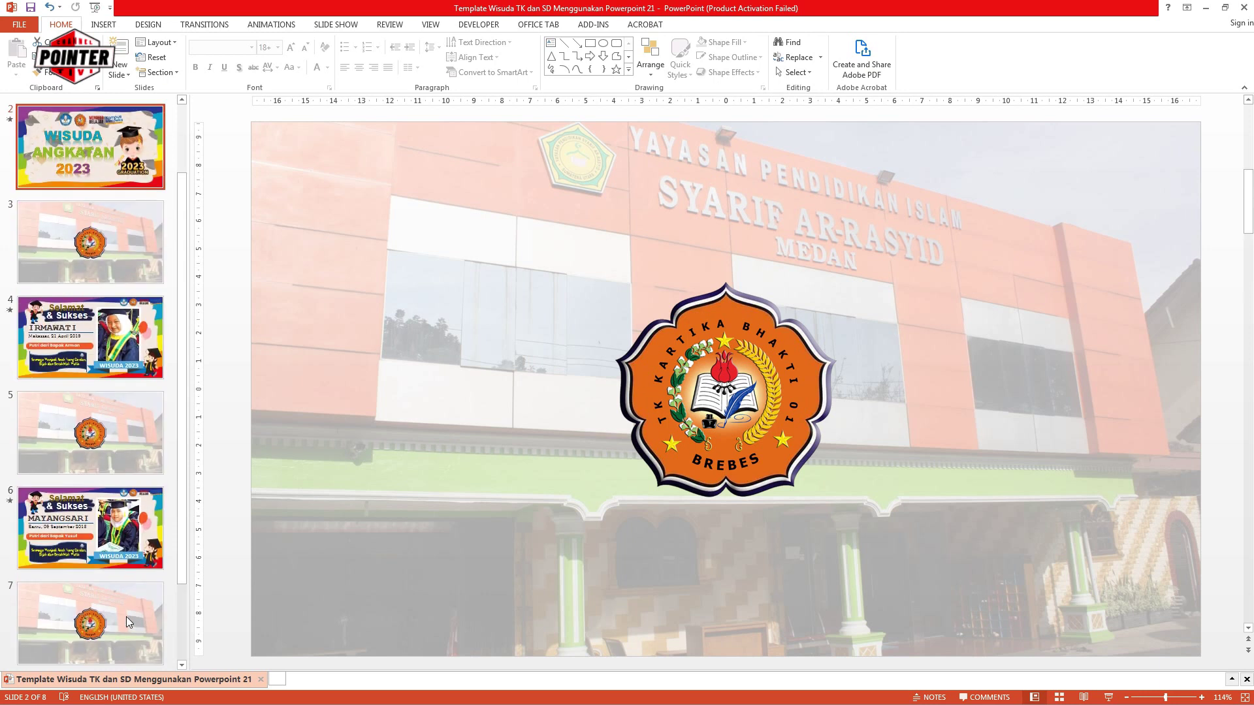
key(Up)
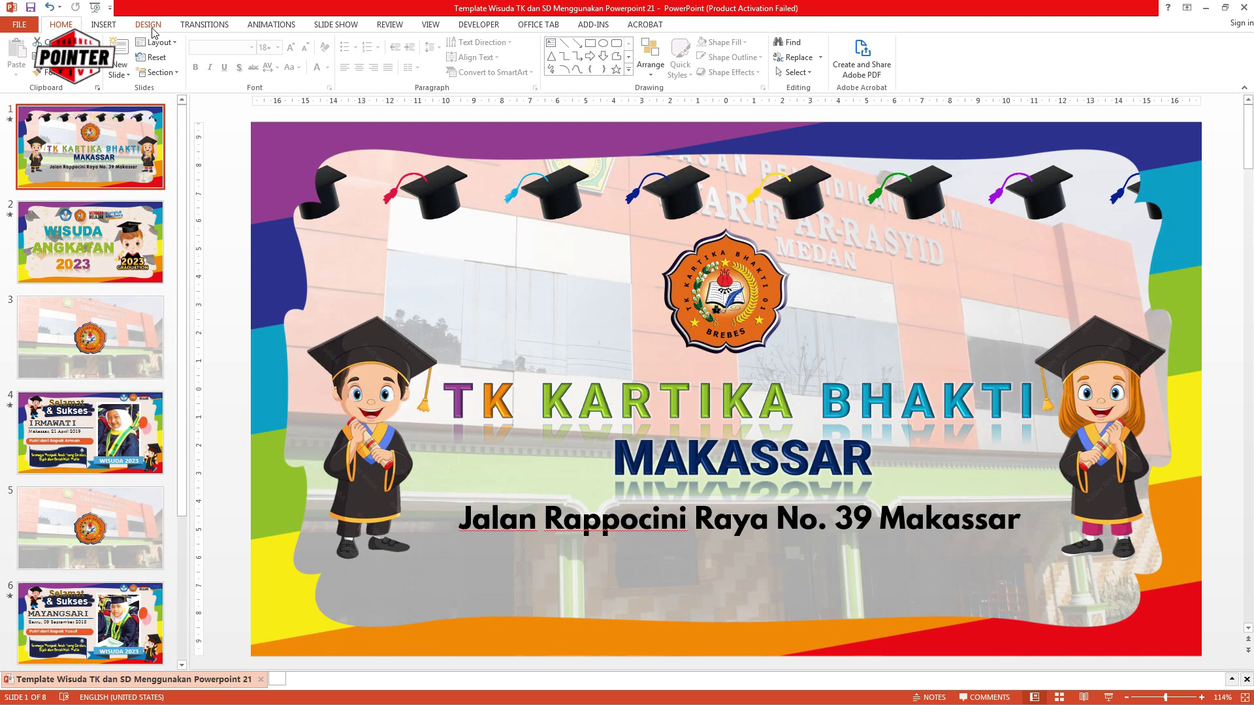
Insert the lagu audio file on slide 1 and set it to Play in Background.
click(101, 25)
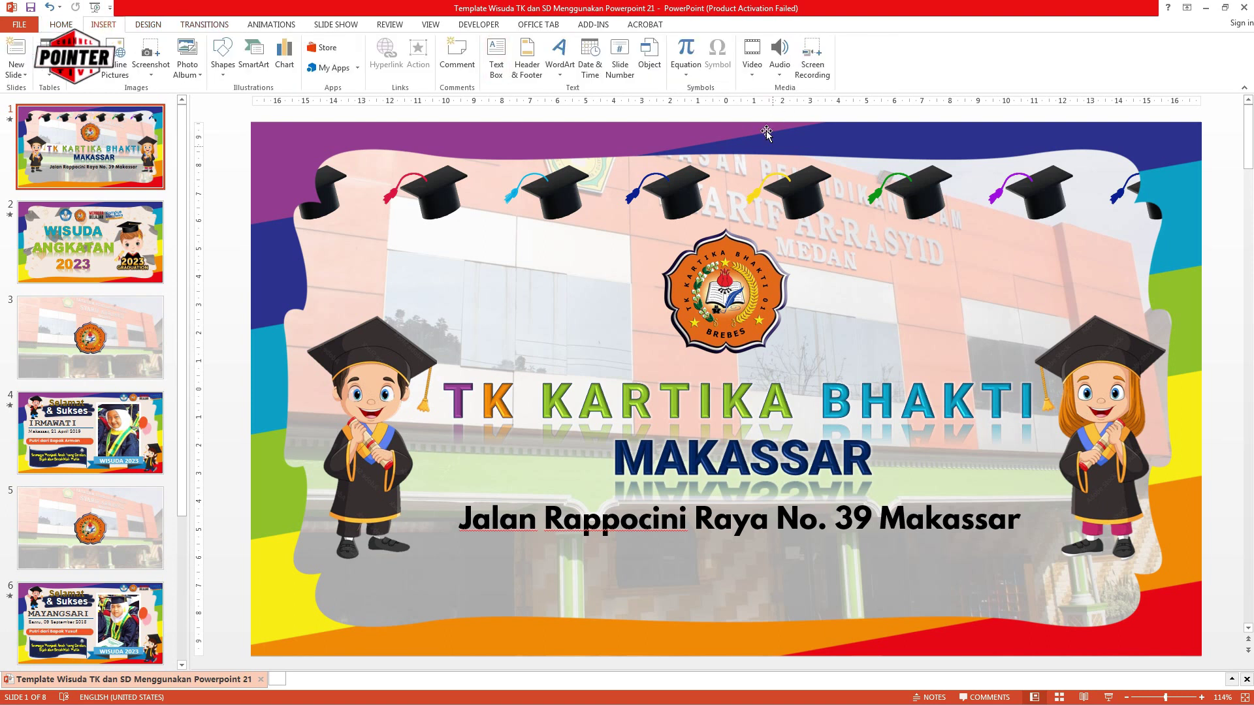
click(779, 69)
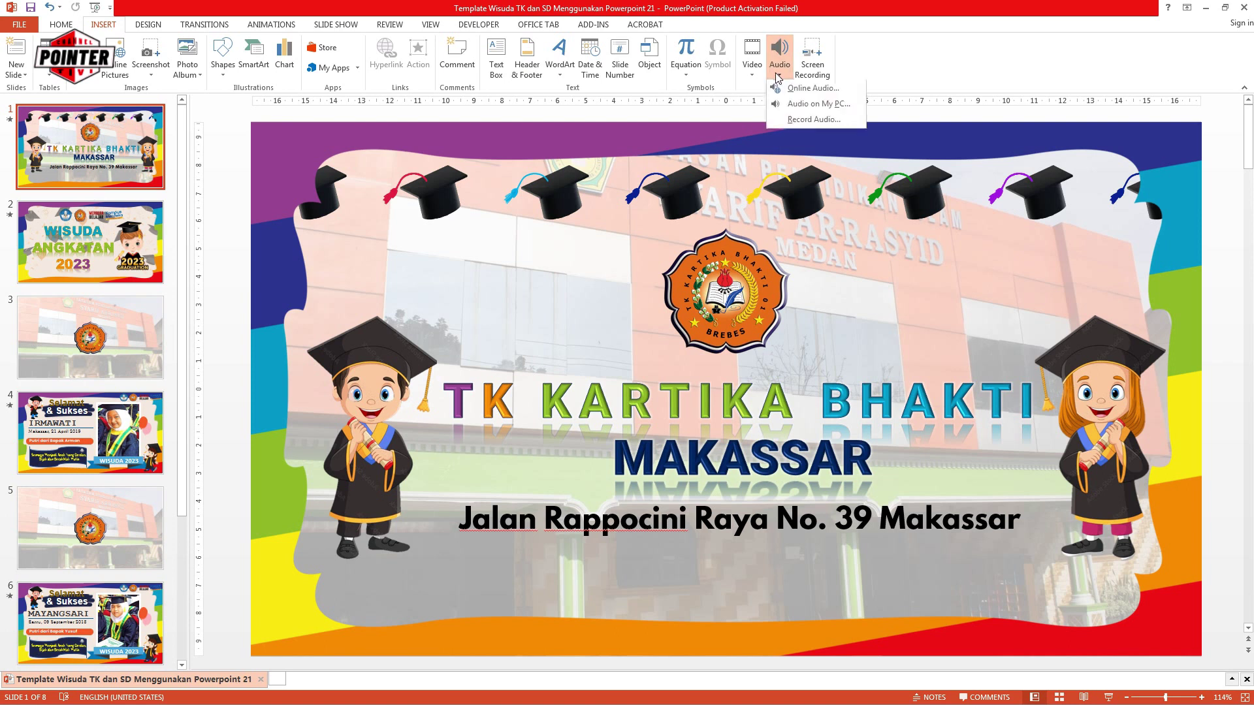
click(799, 108)
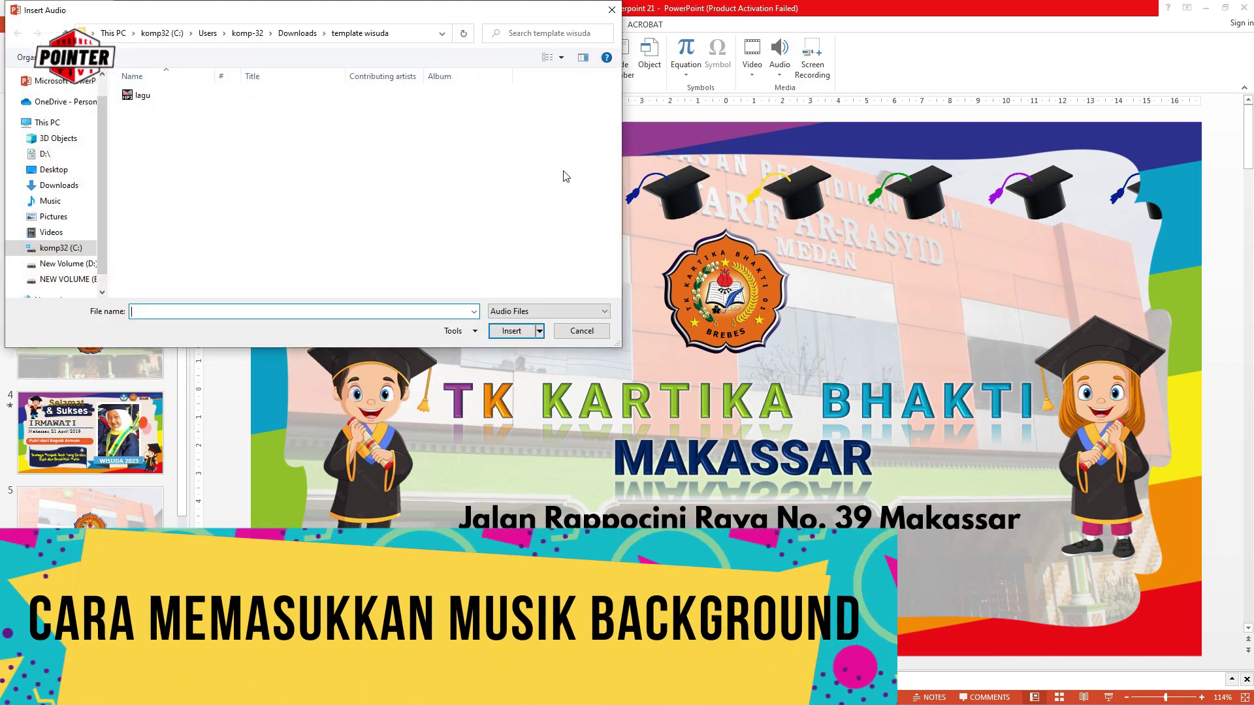
click(150, 96)
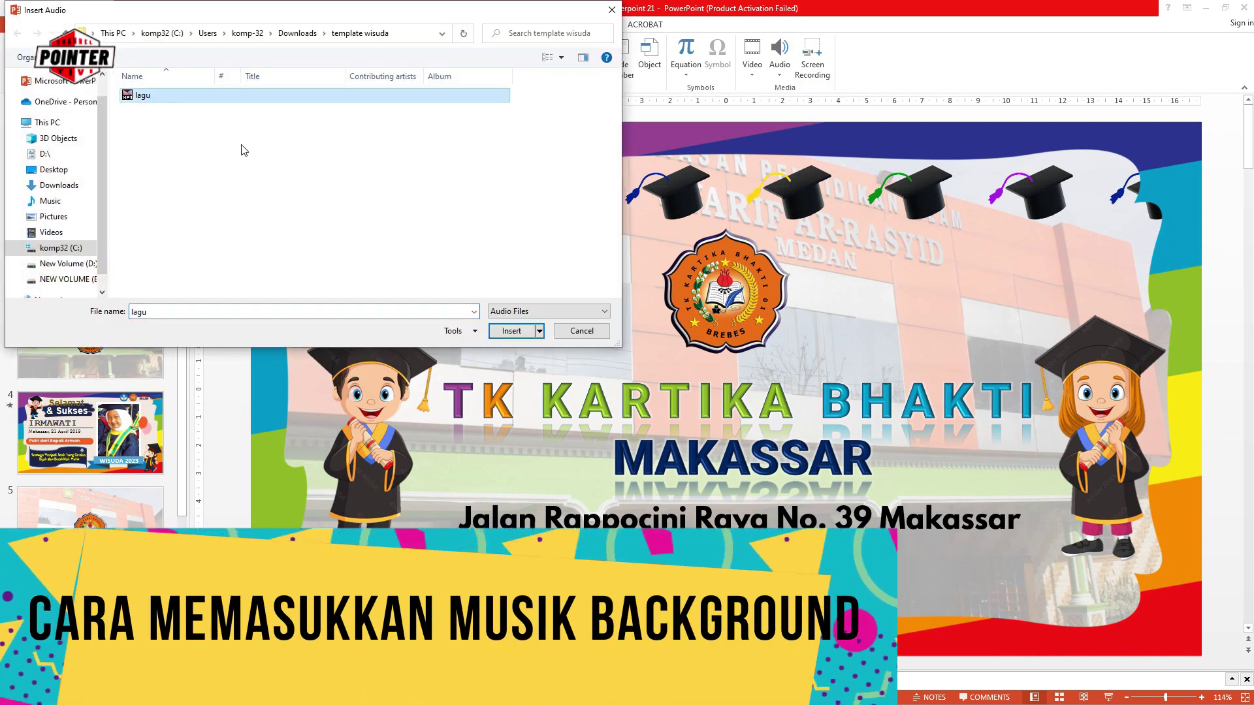
click(512, 331)
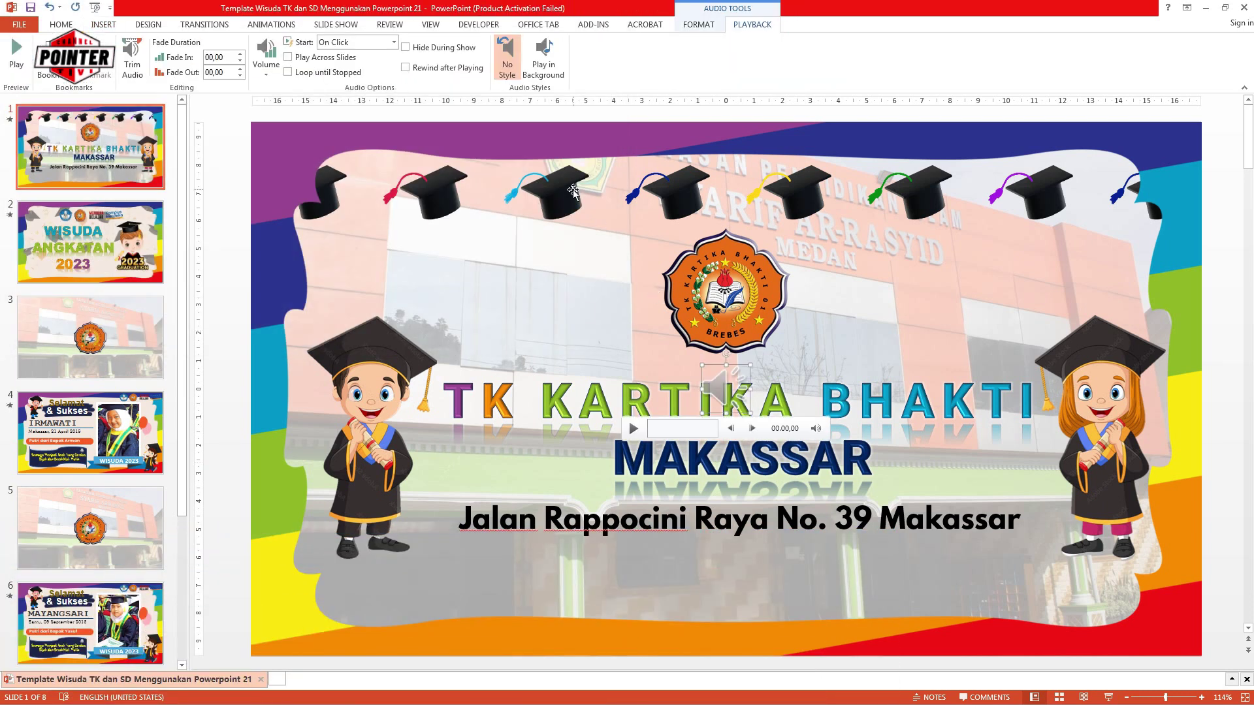
click(543, 59)
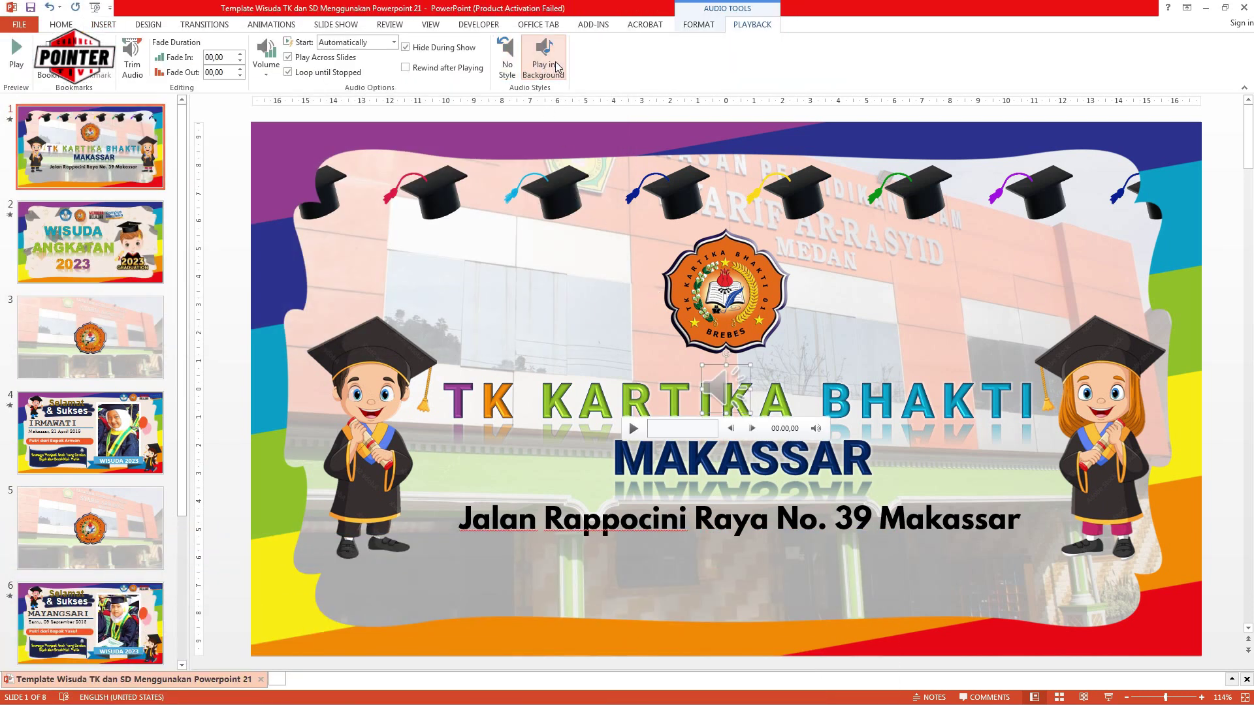
Set the lagu audio's animation to start With Previous and check its playback settings.
click(271, 24)
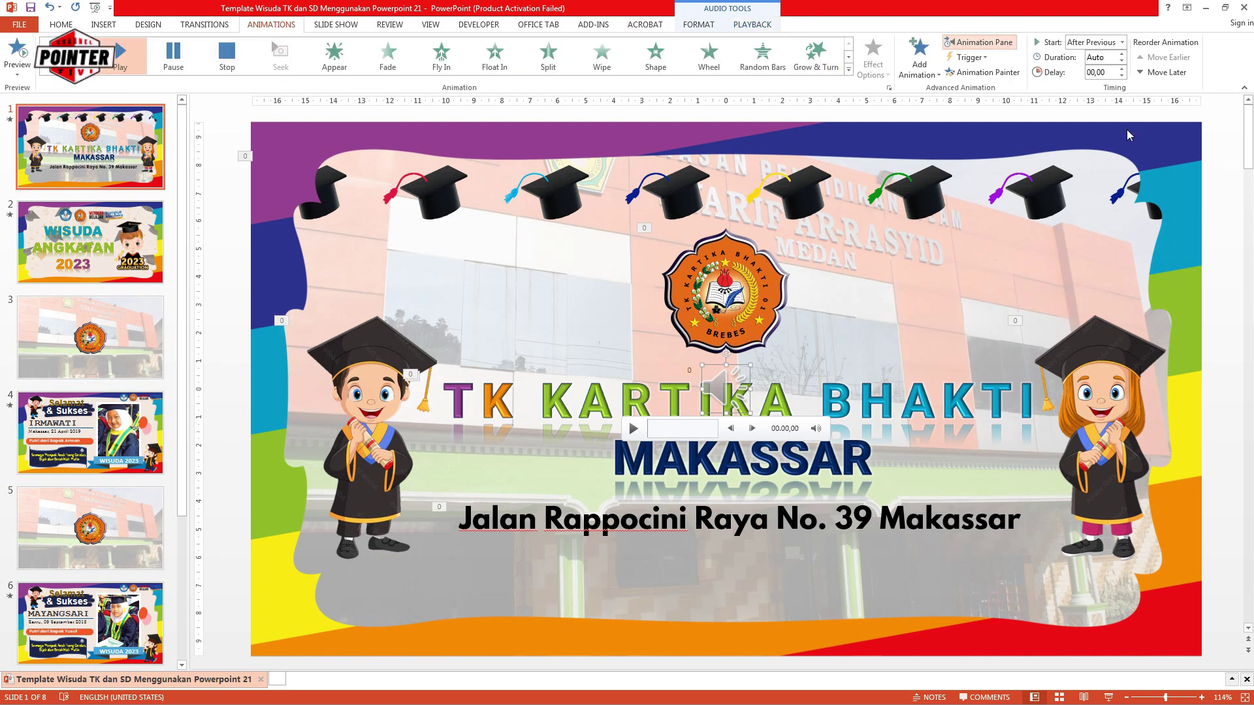
click(979, 42)
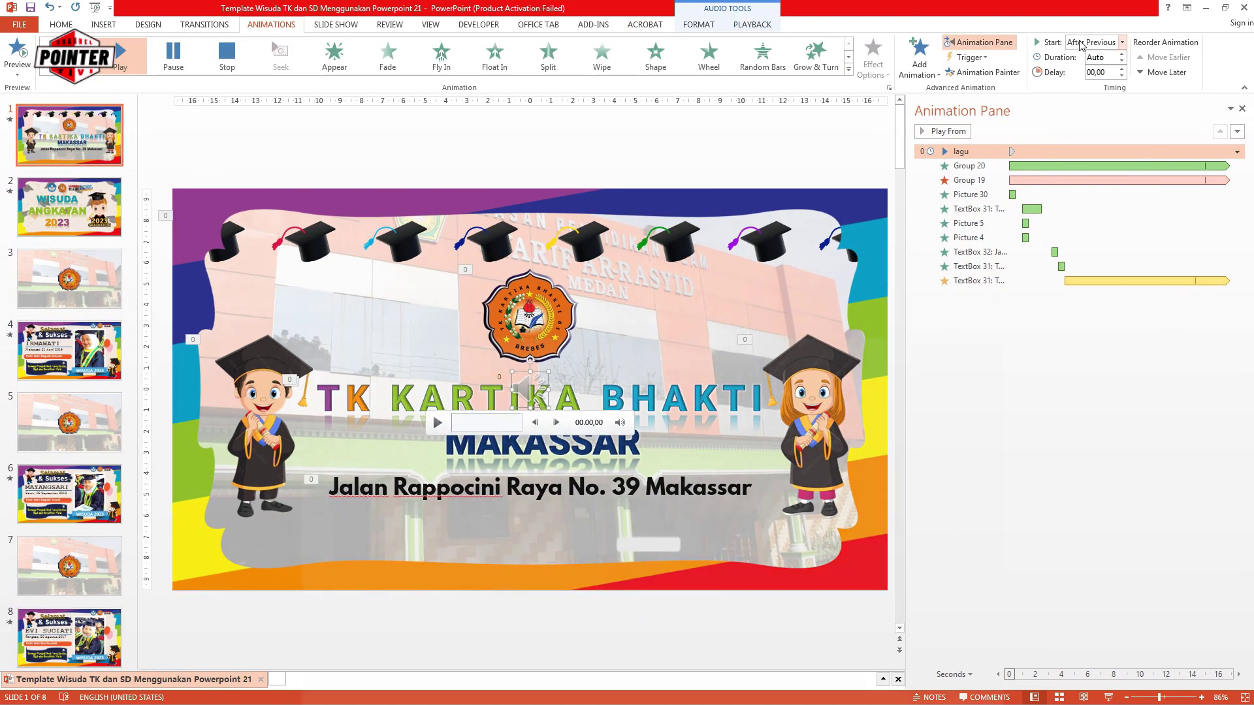
click(1081, 44)
click(1090, 66)
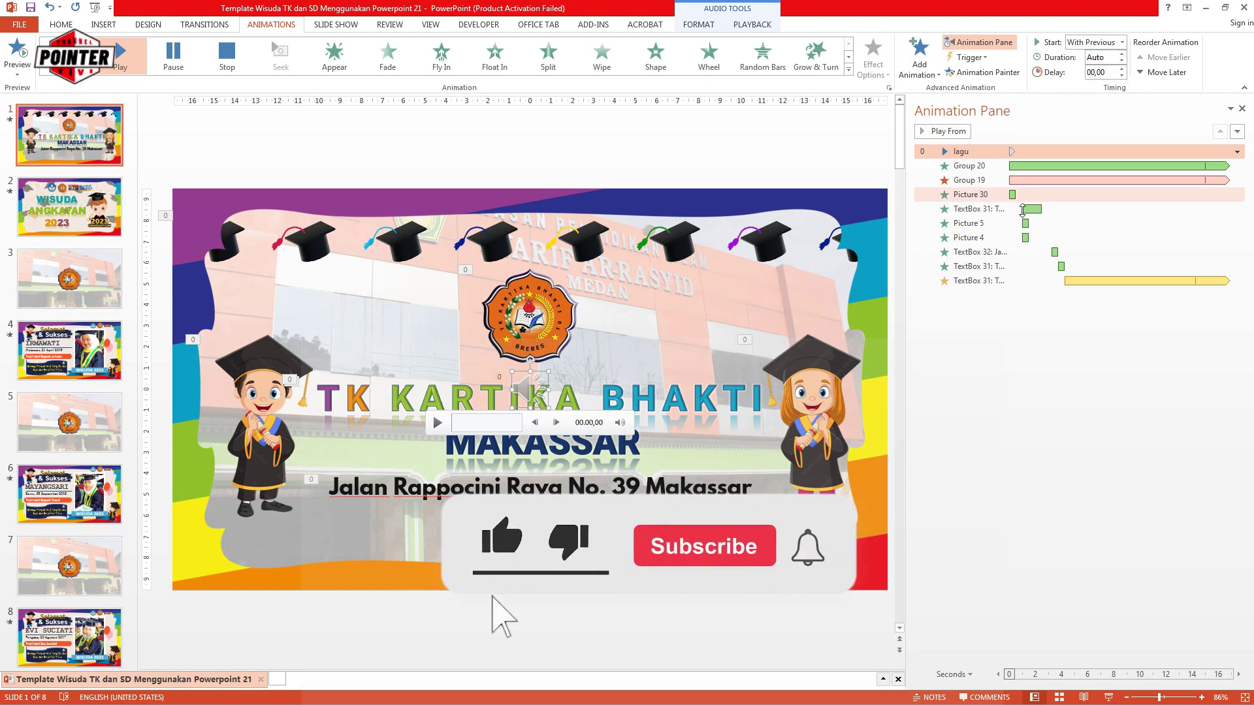
click(1242, 109)
click(1224, 144)
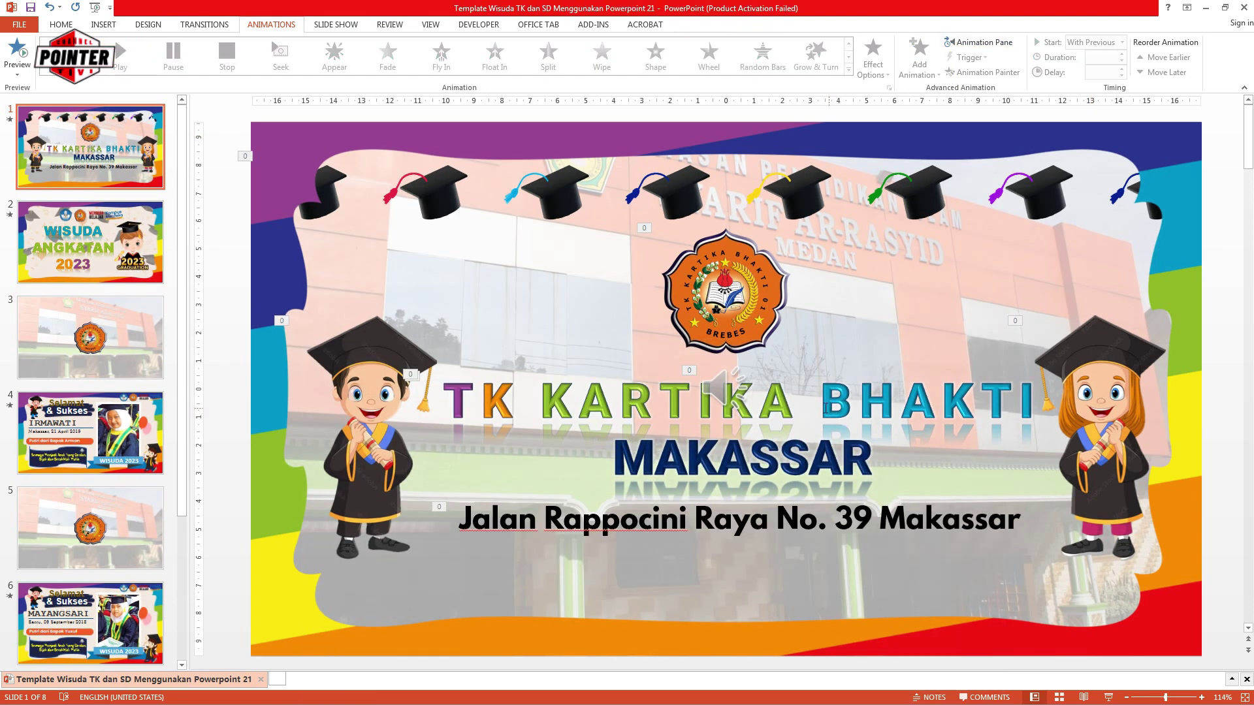
click(723, 391)
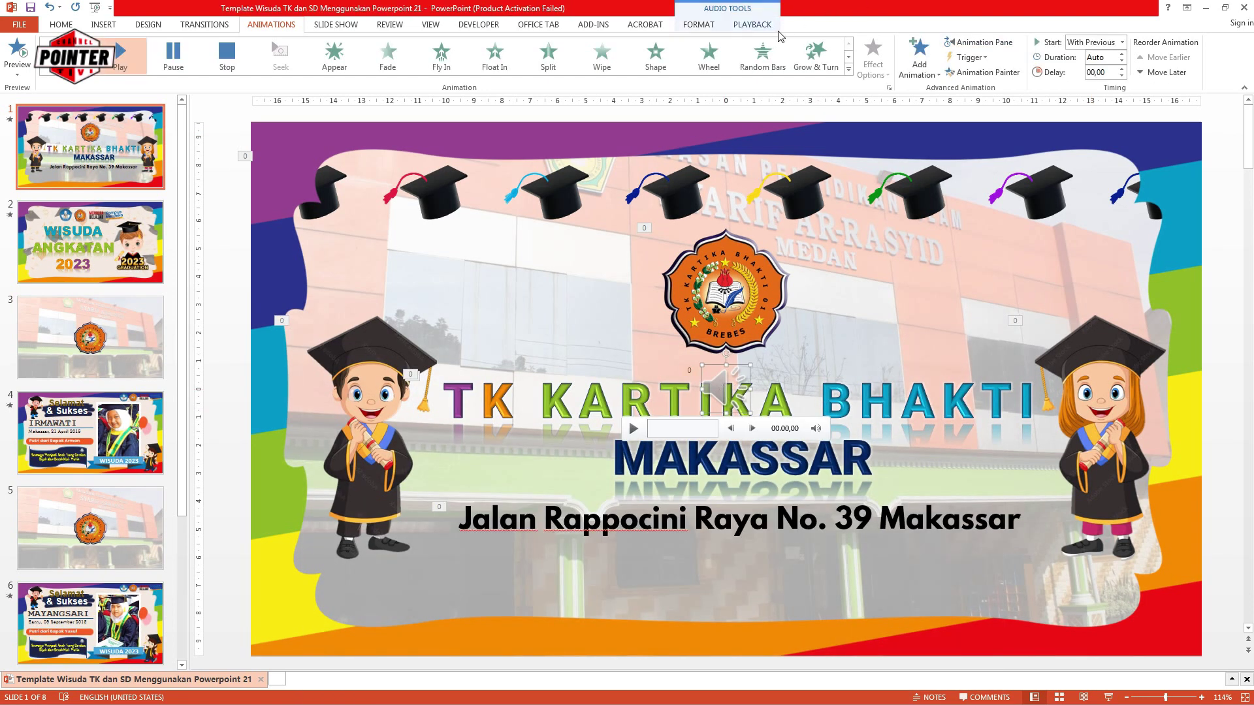
click(753, 25)
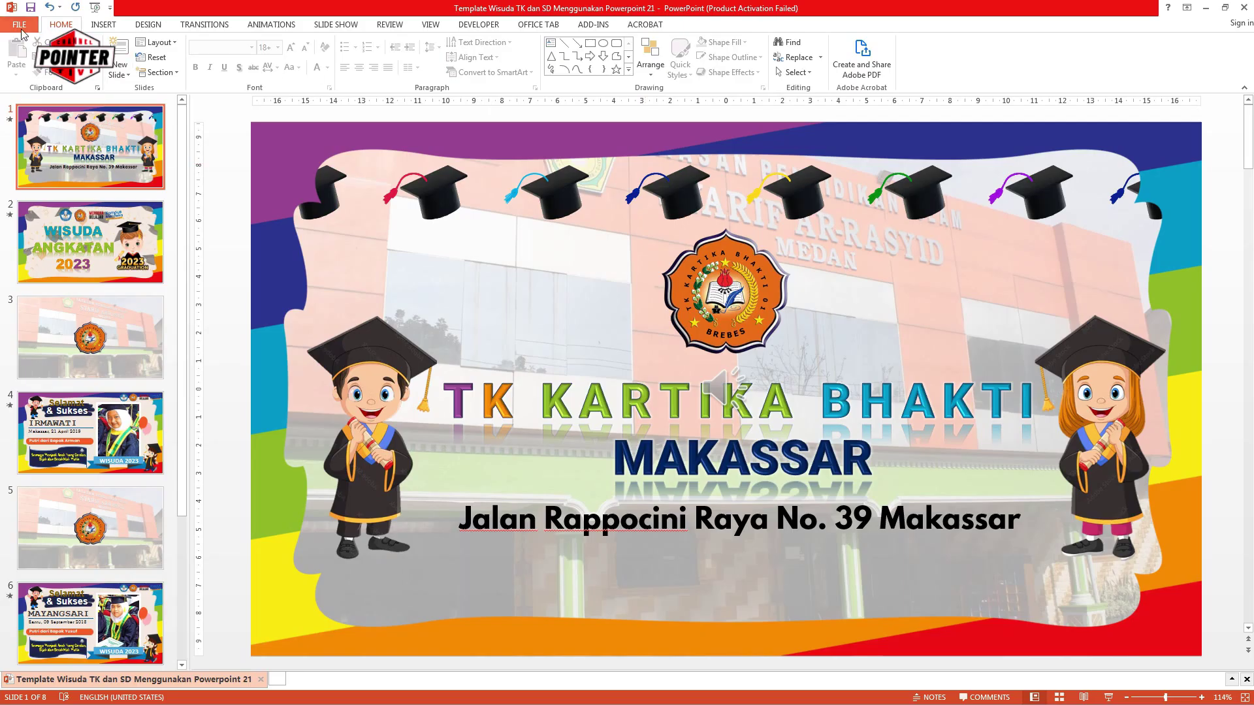
Save all slides as JPEG File Interchange Format images in the template's folder.
click(20, 26)
click(34, 160)
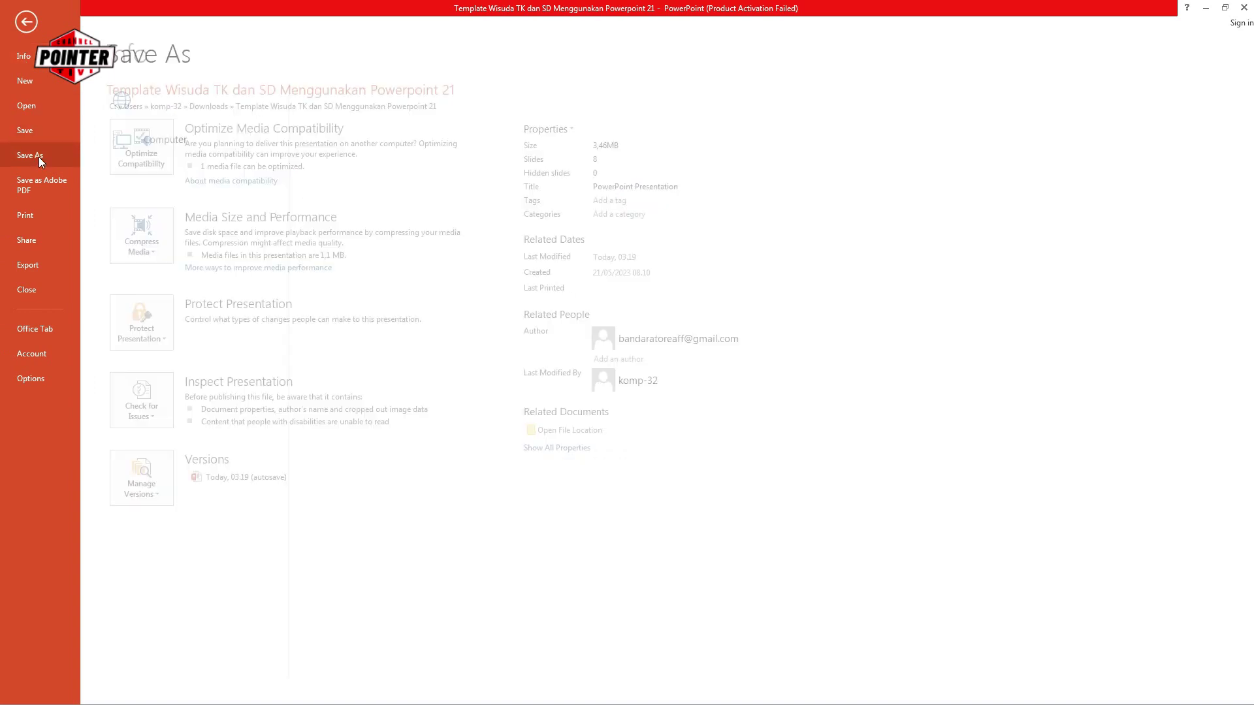
click(447, 140)
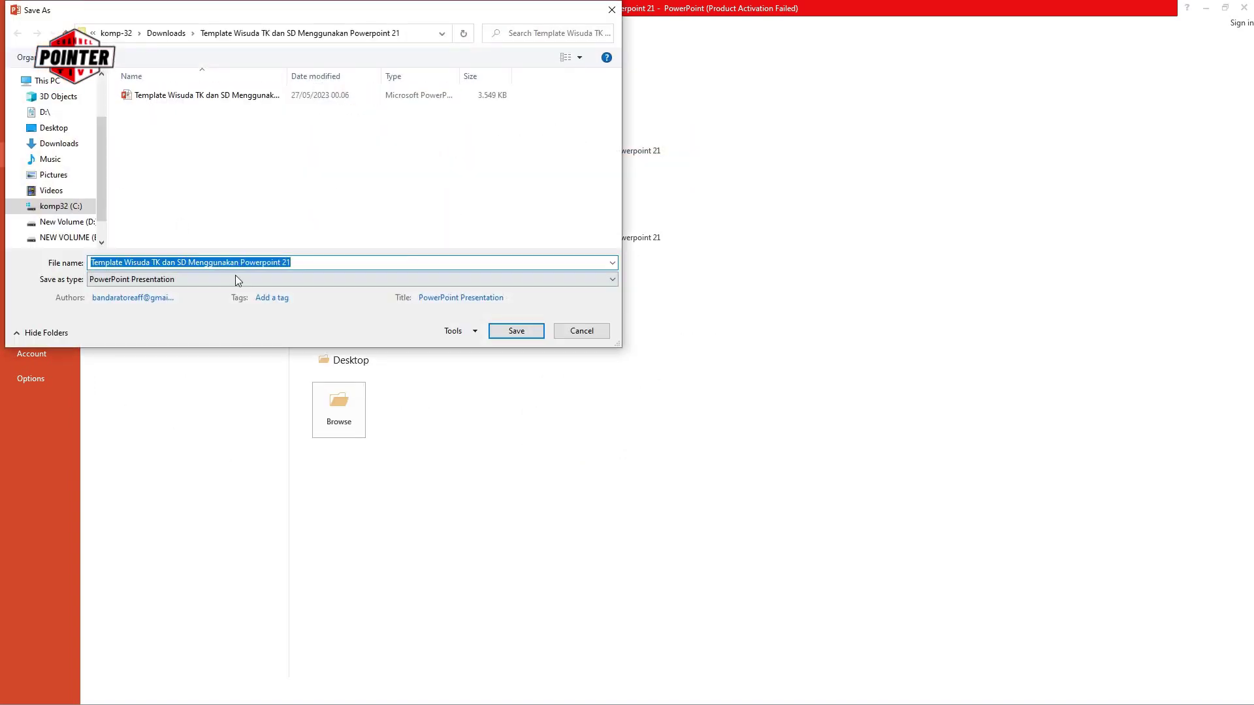
click(236, 280)
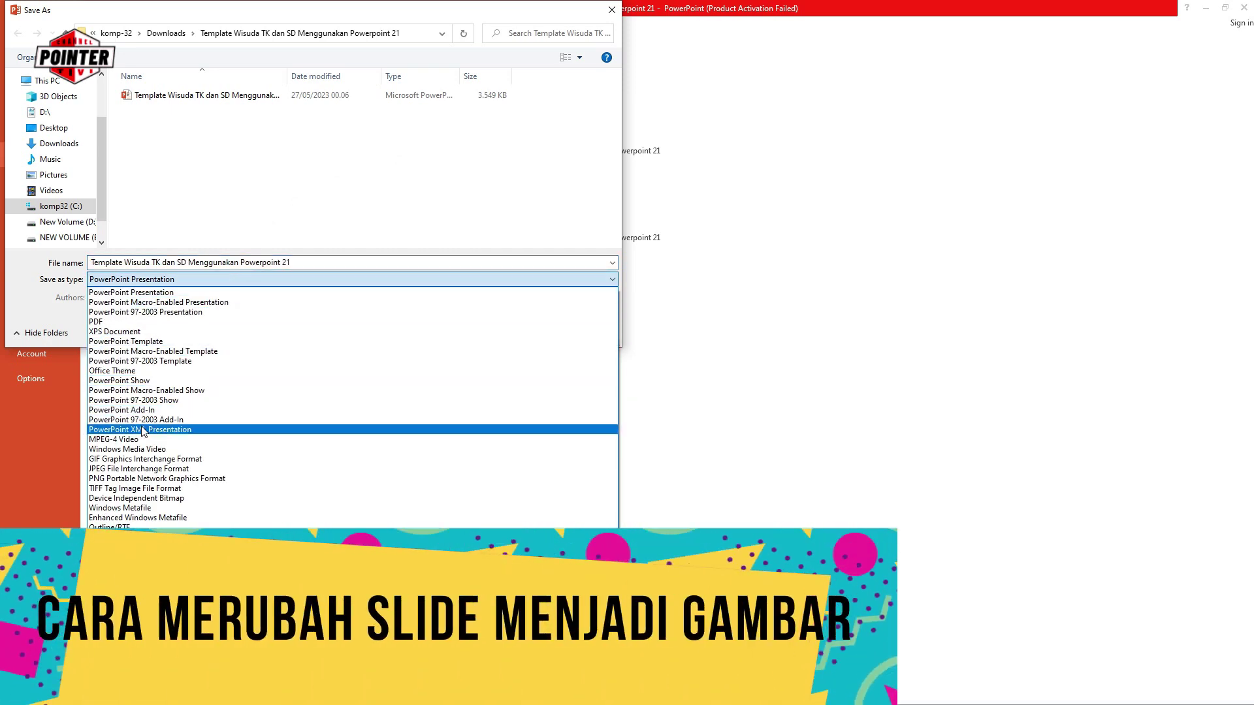
click(141, 468)
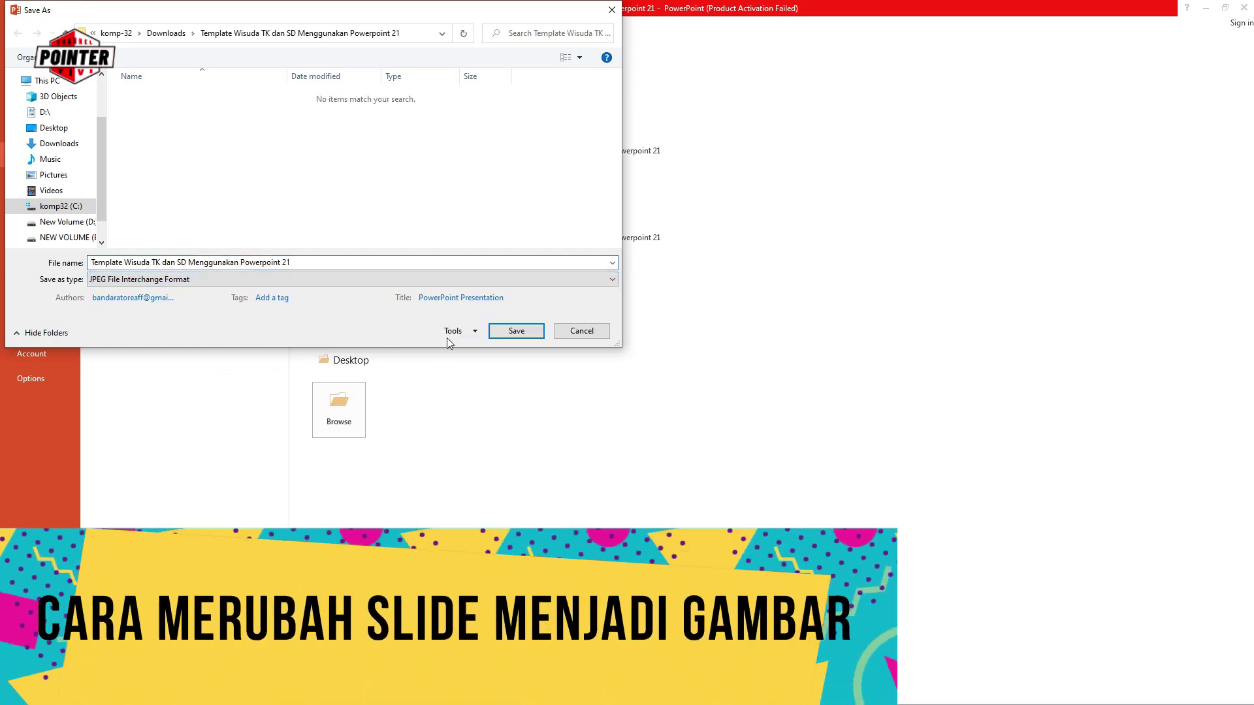
click(520, 331)
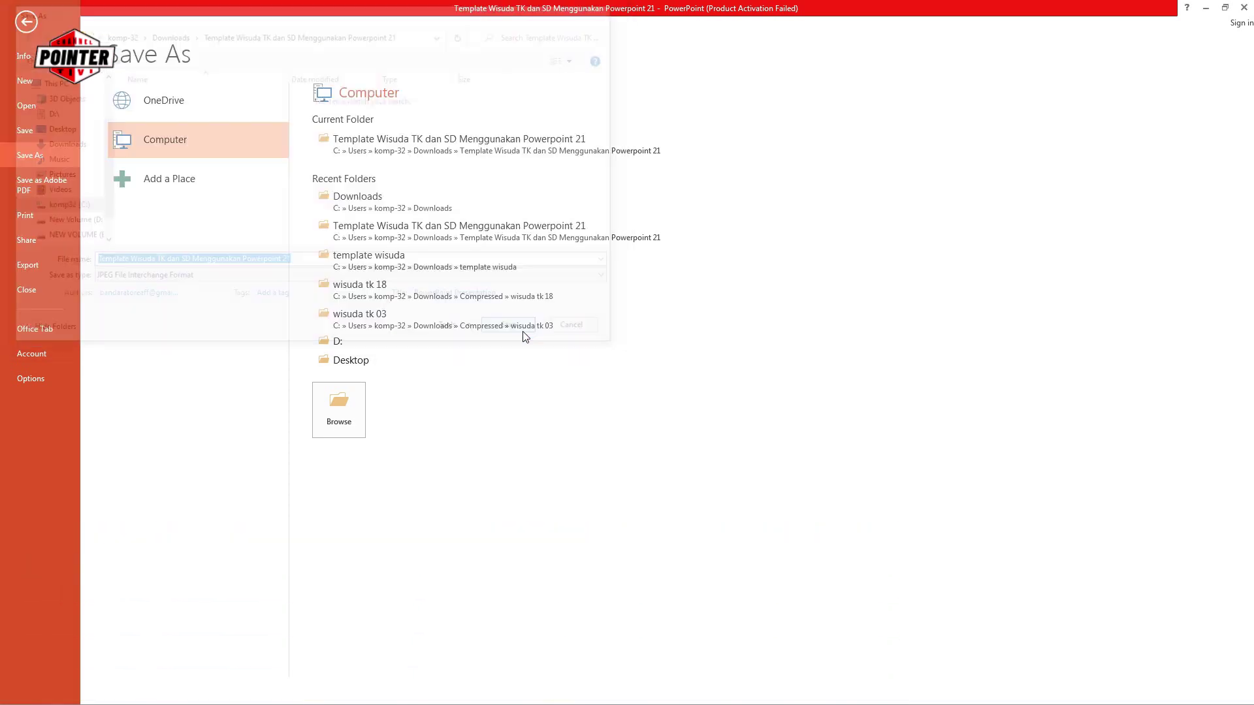
click(568, 395)
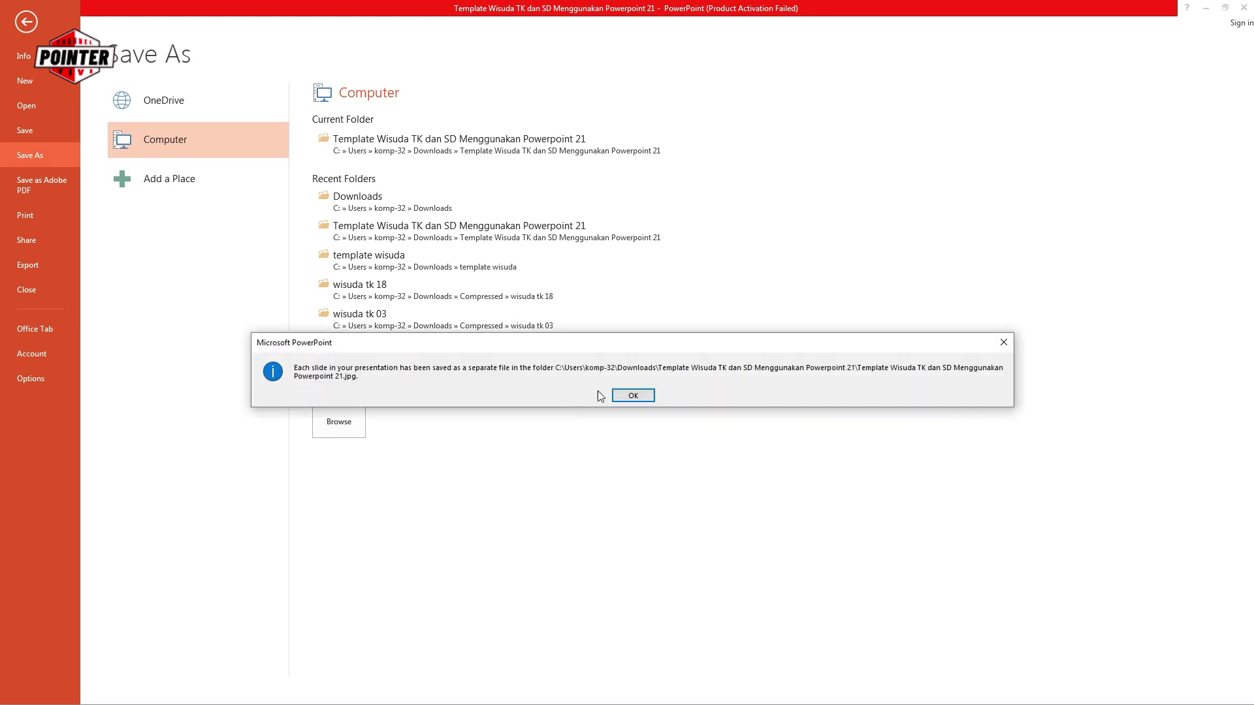
click(631, 395)
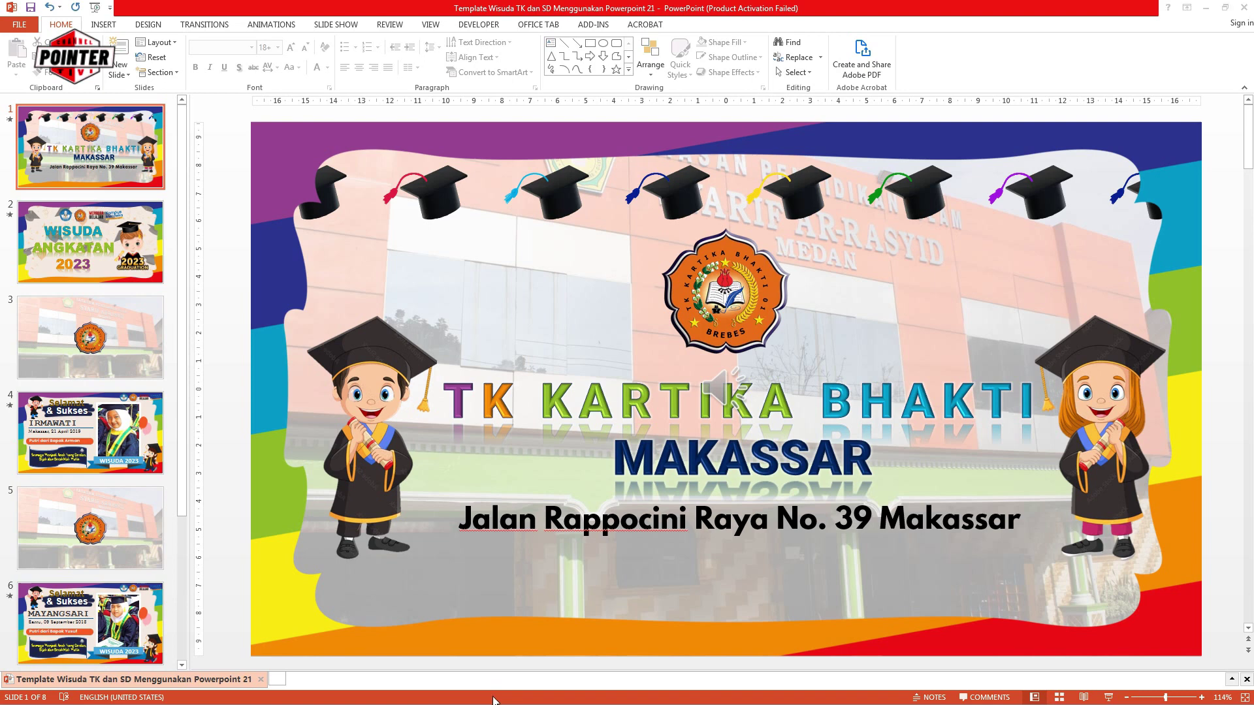
key(super)
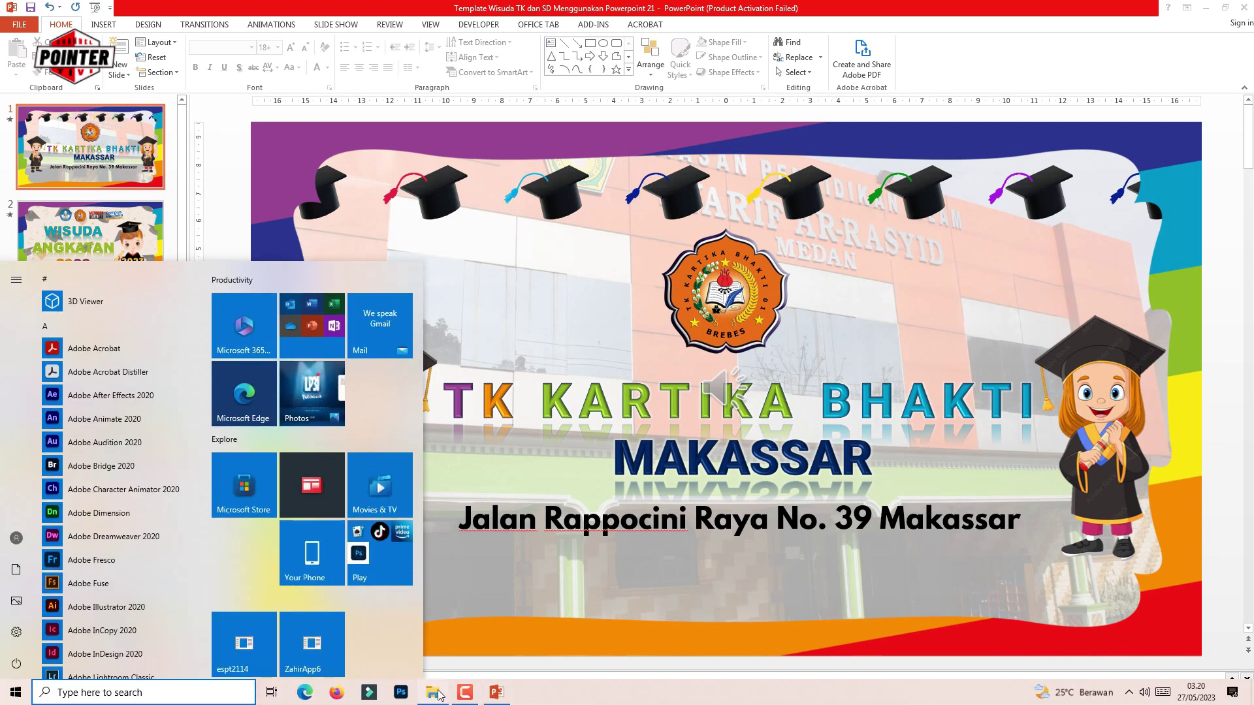
click(439, 694)
click(270, 86)
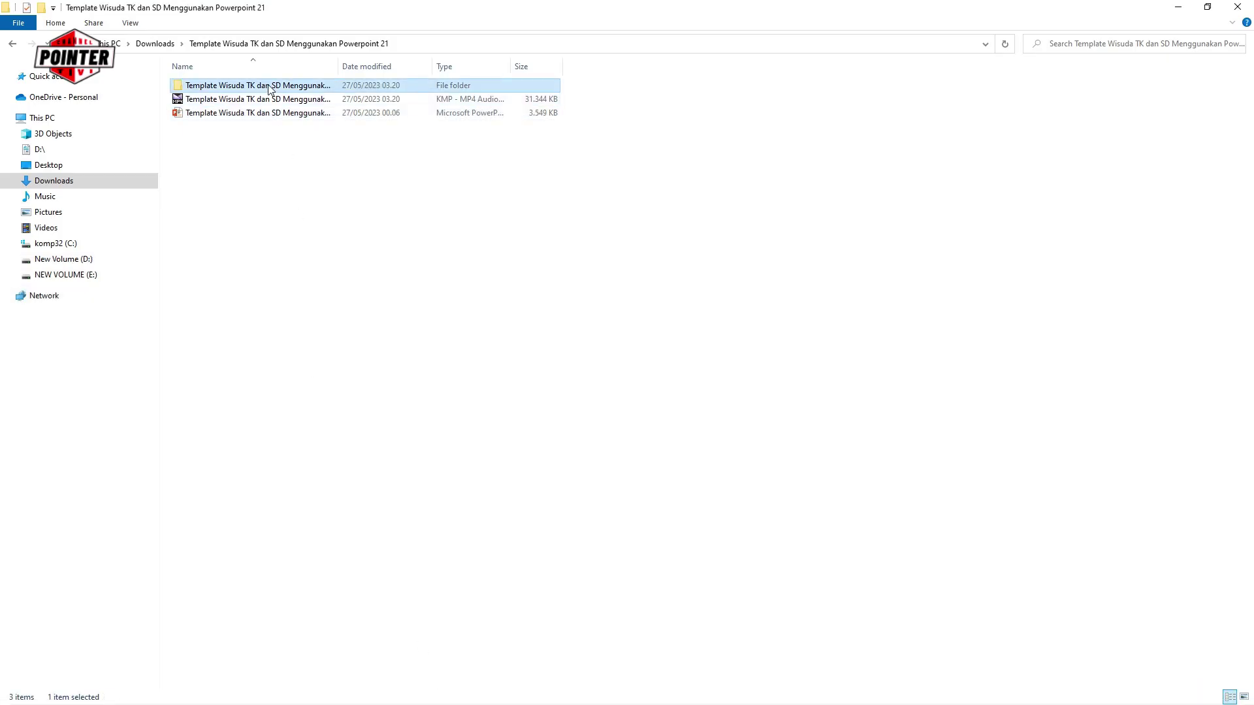
double_click(269, 87)
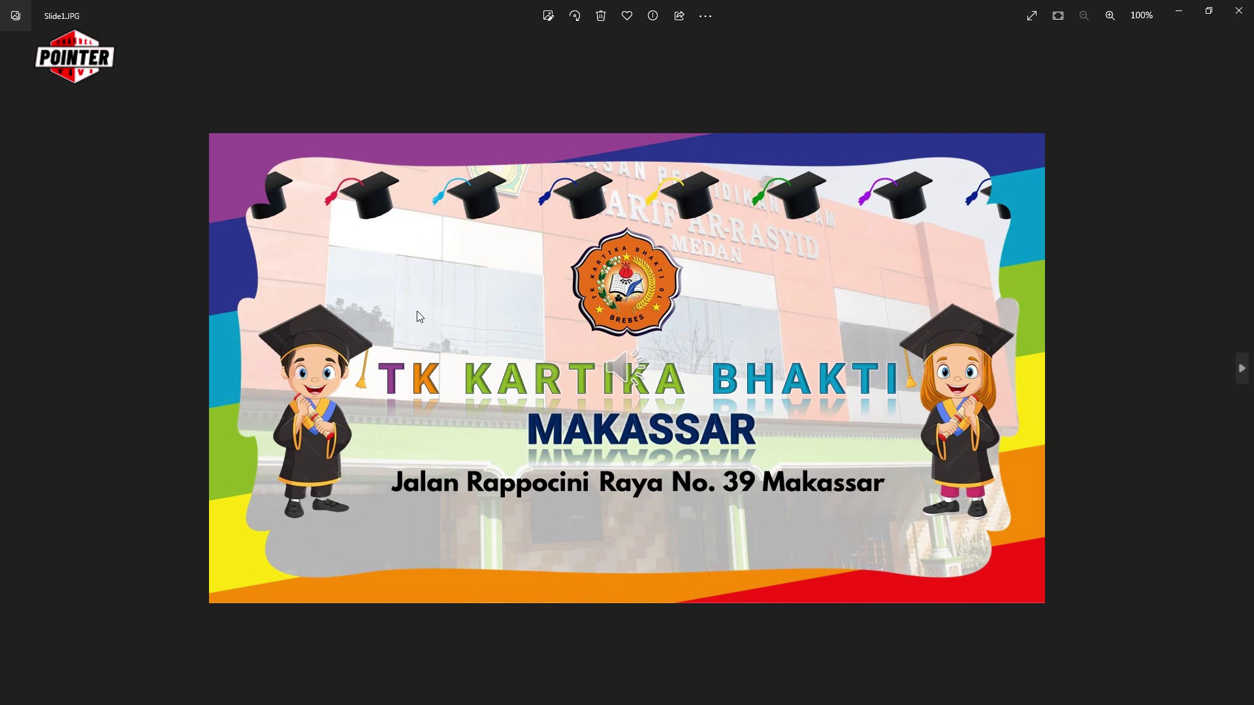
key(Right)
key(Right)
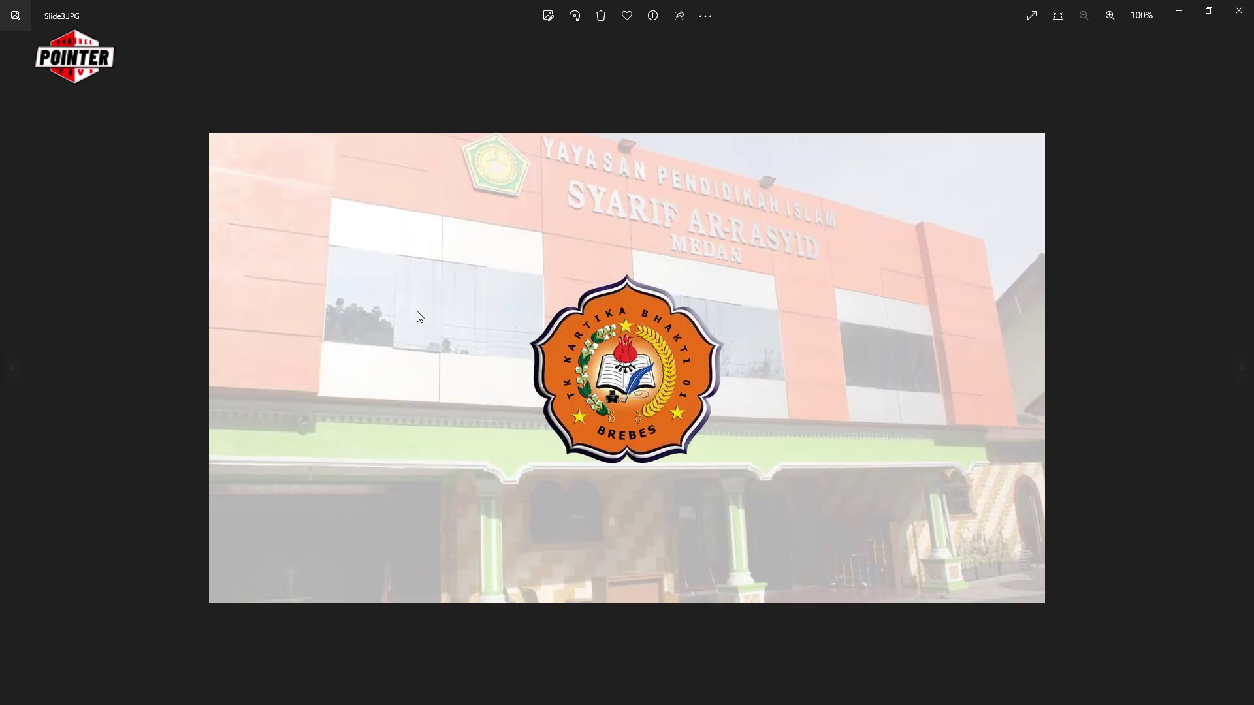
key(Right)
key(Right)
key(Right)
key(Right)
key(Right)
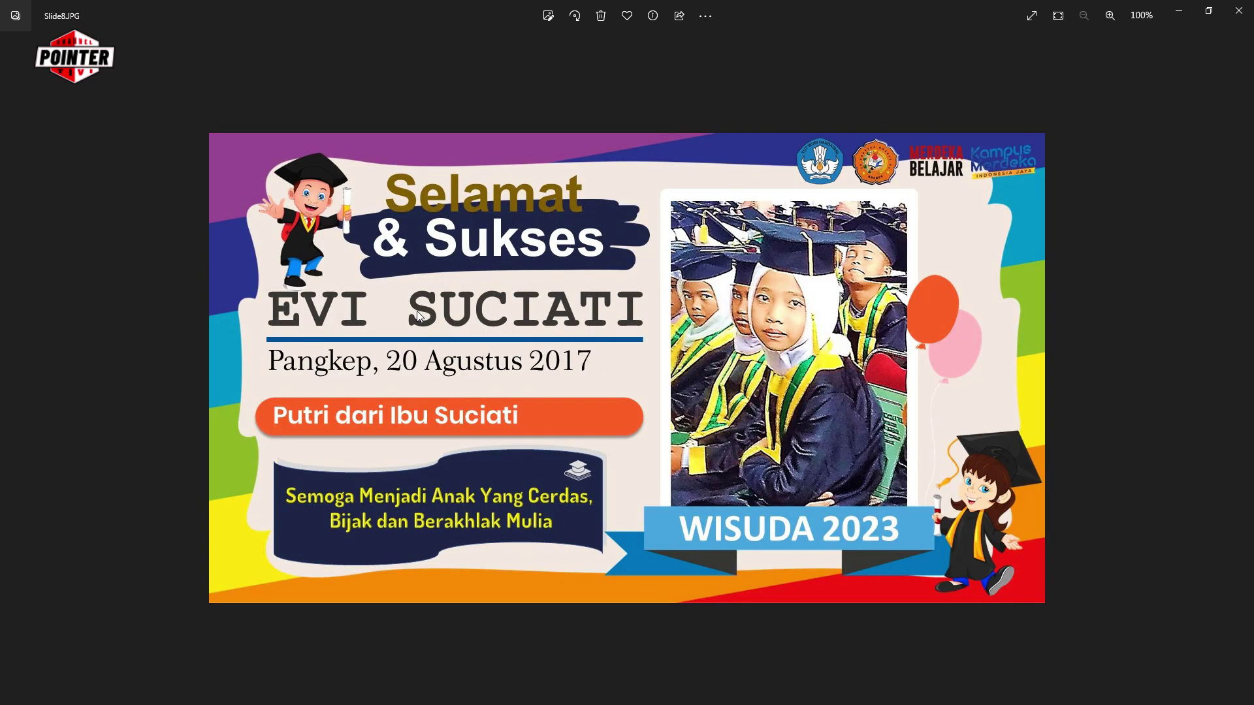
click(1239, 11)
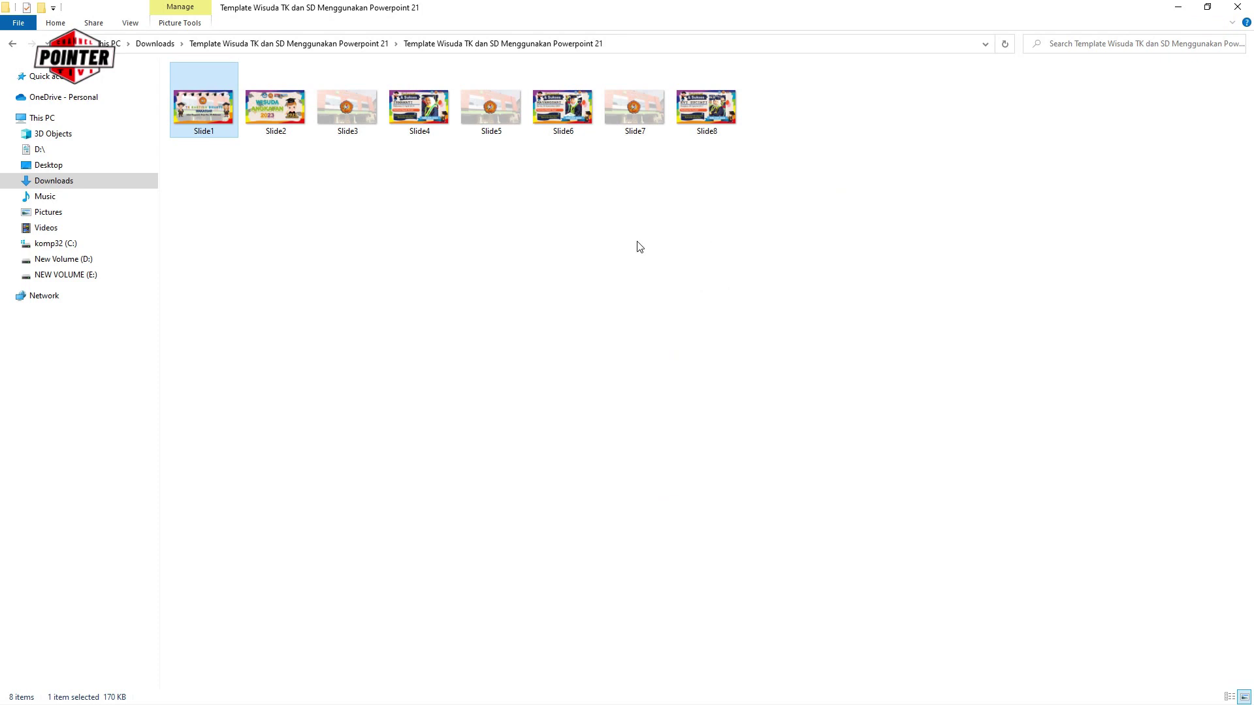
click(462, 210)
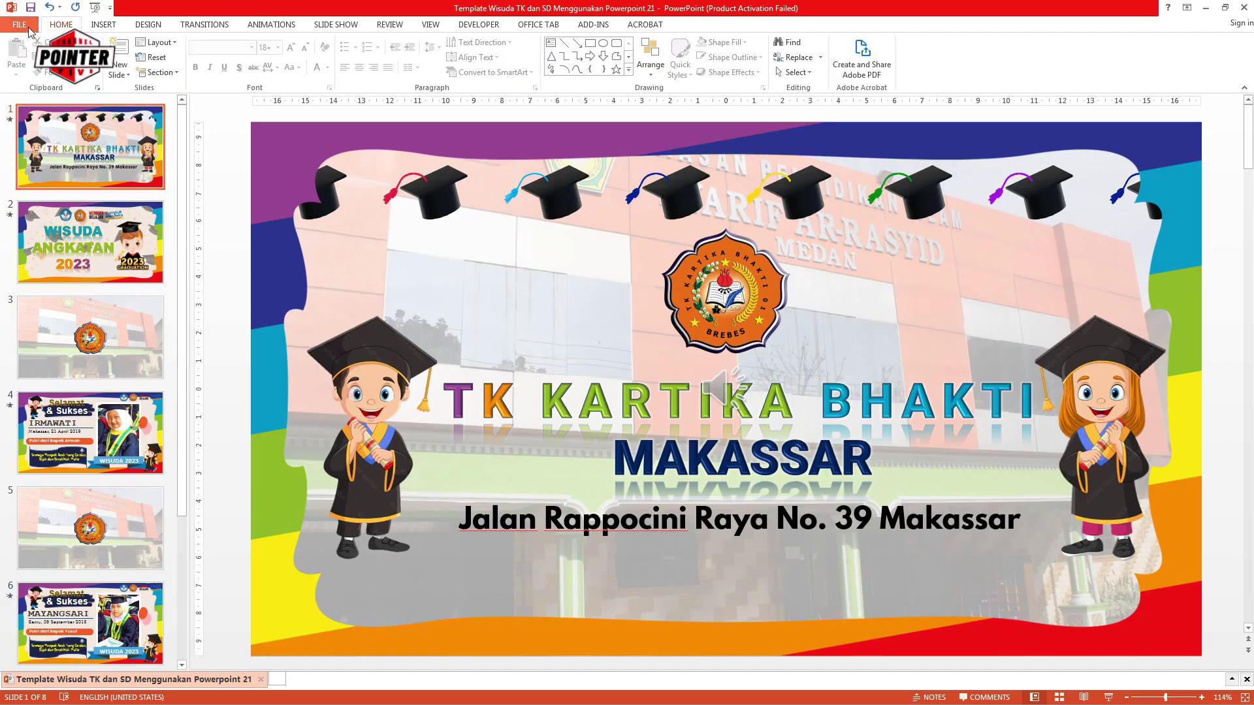
Export the deck as an MPEG-4 video (Computer & HD Displays) into the Downloads template folder.
click(20, 25)
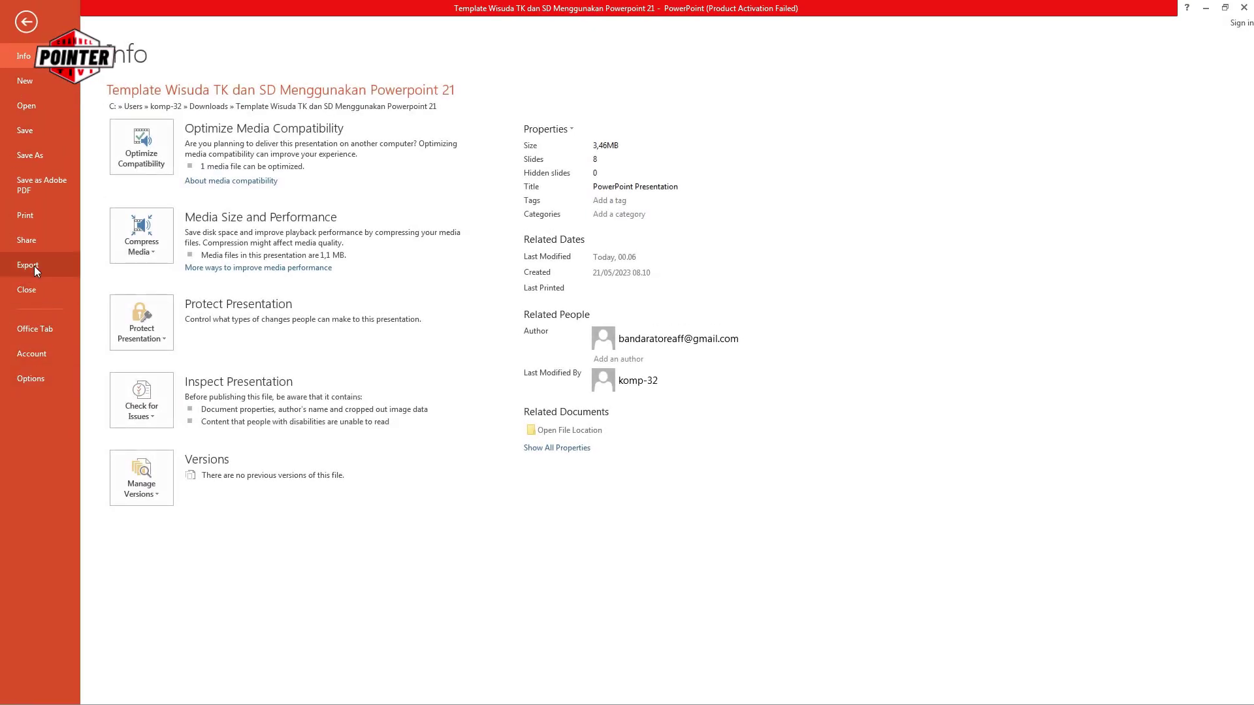
click(34, 264)
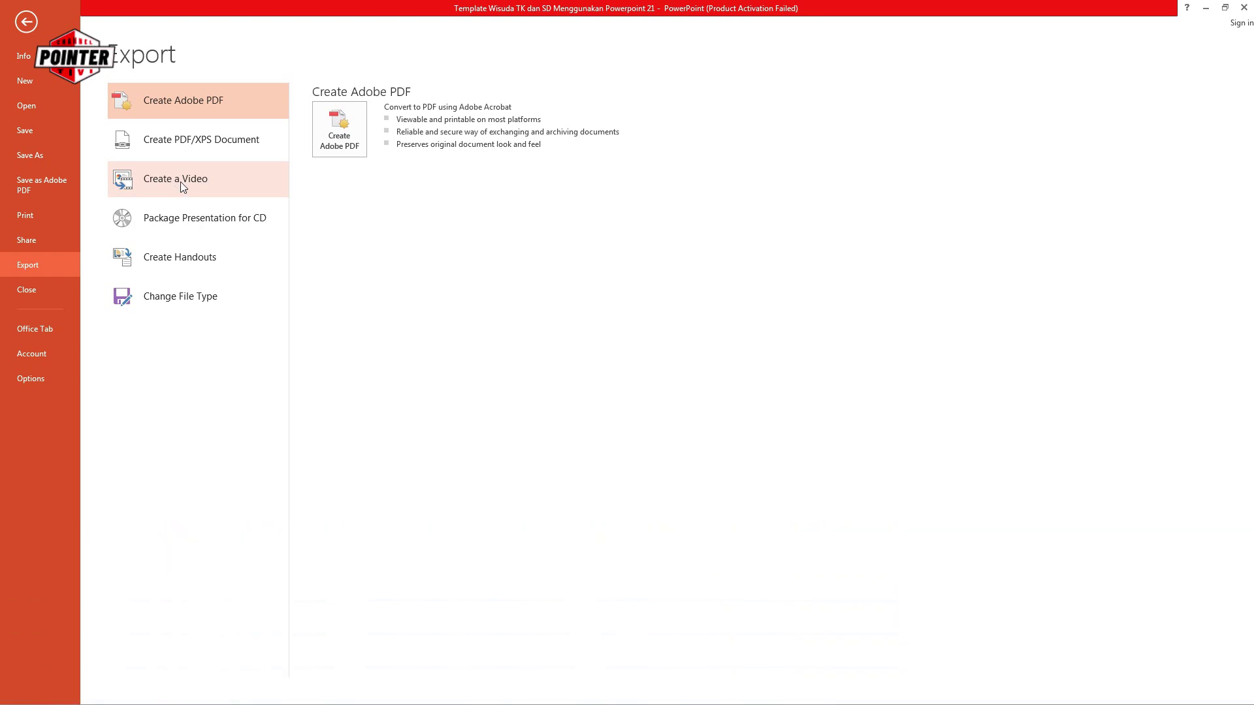
click(180, 182)
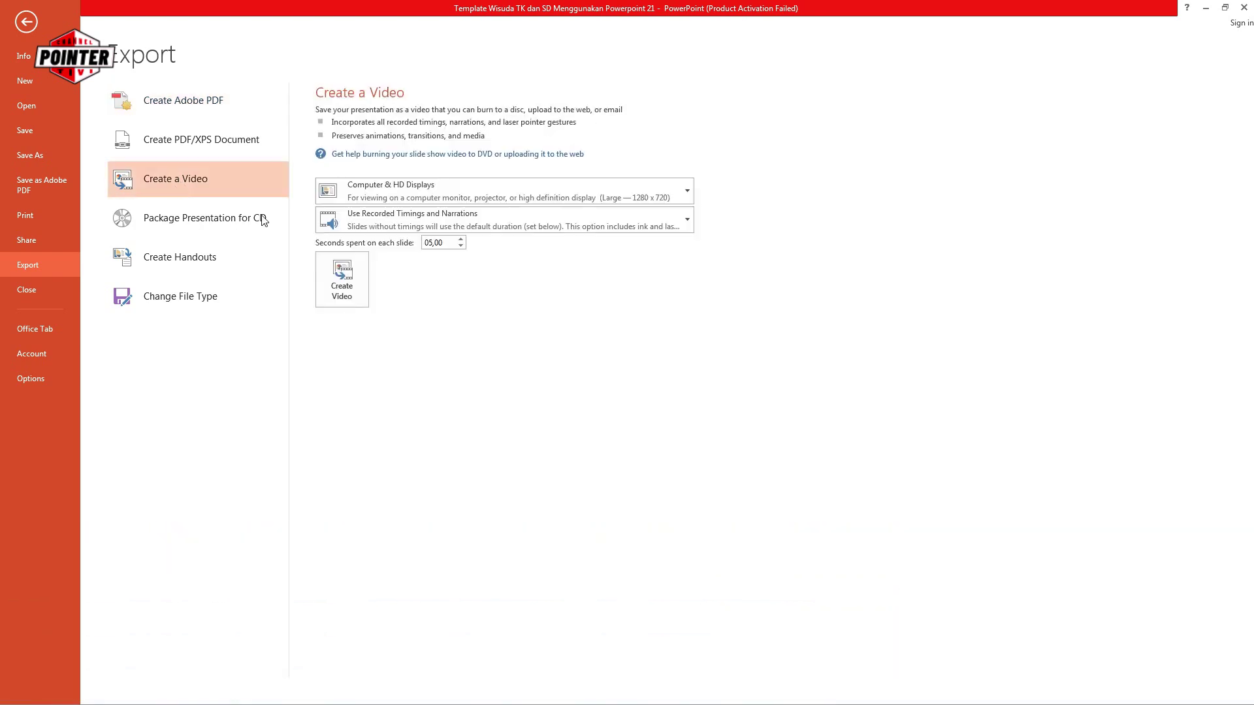
click(350, 296)
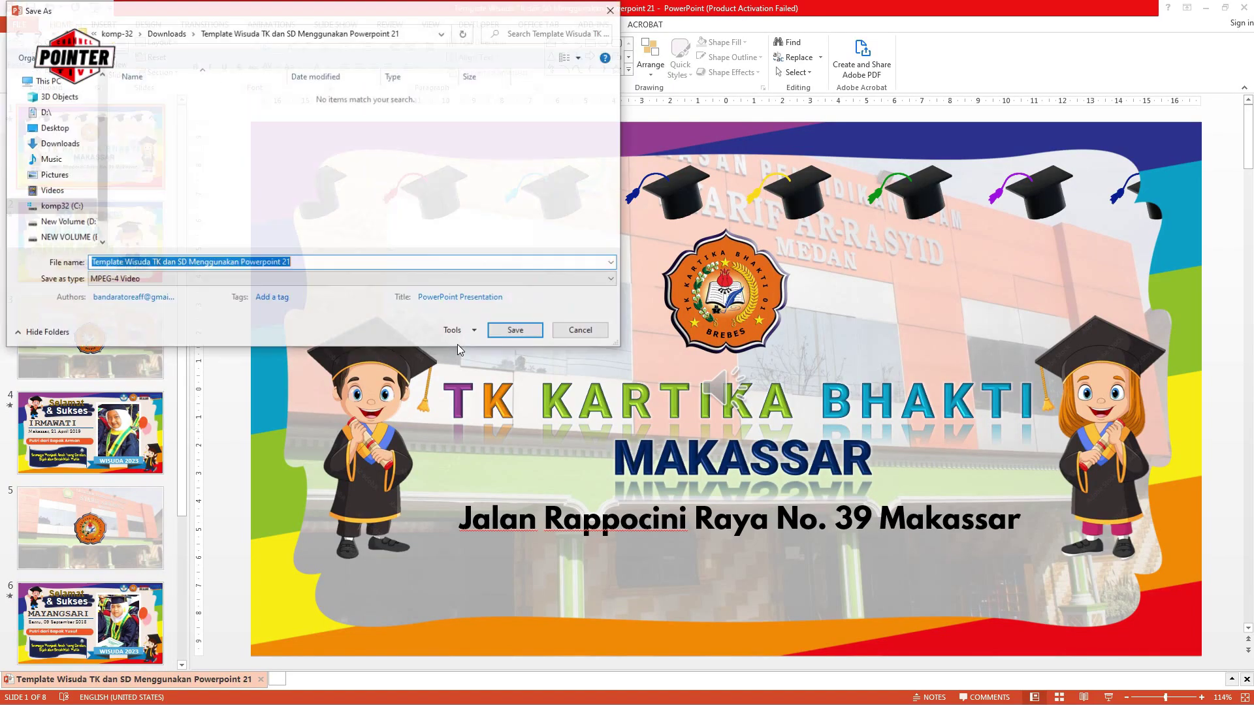
click(62, 144)
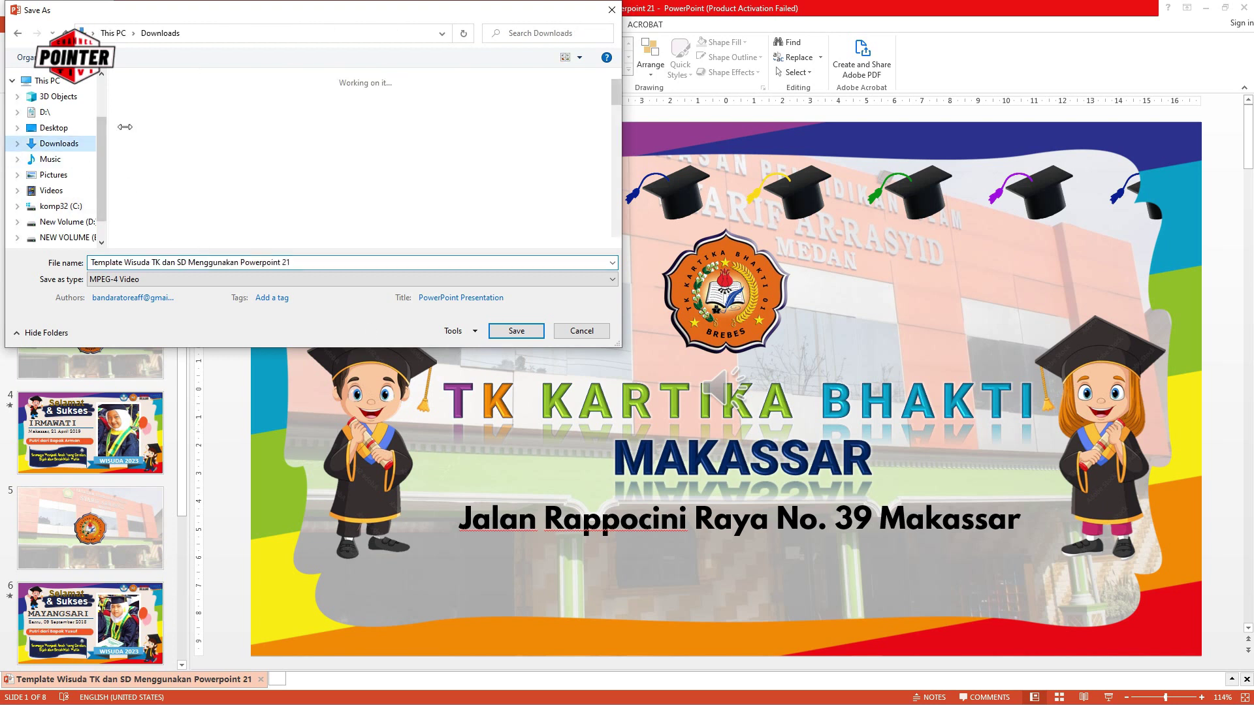
double_click(250, 150)
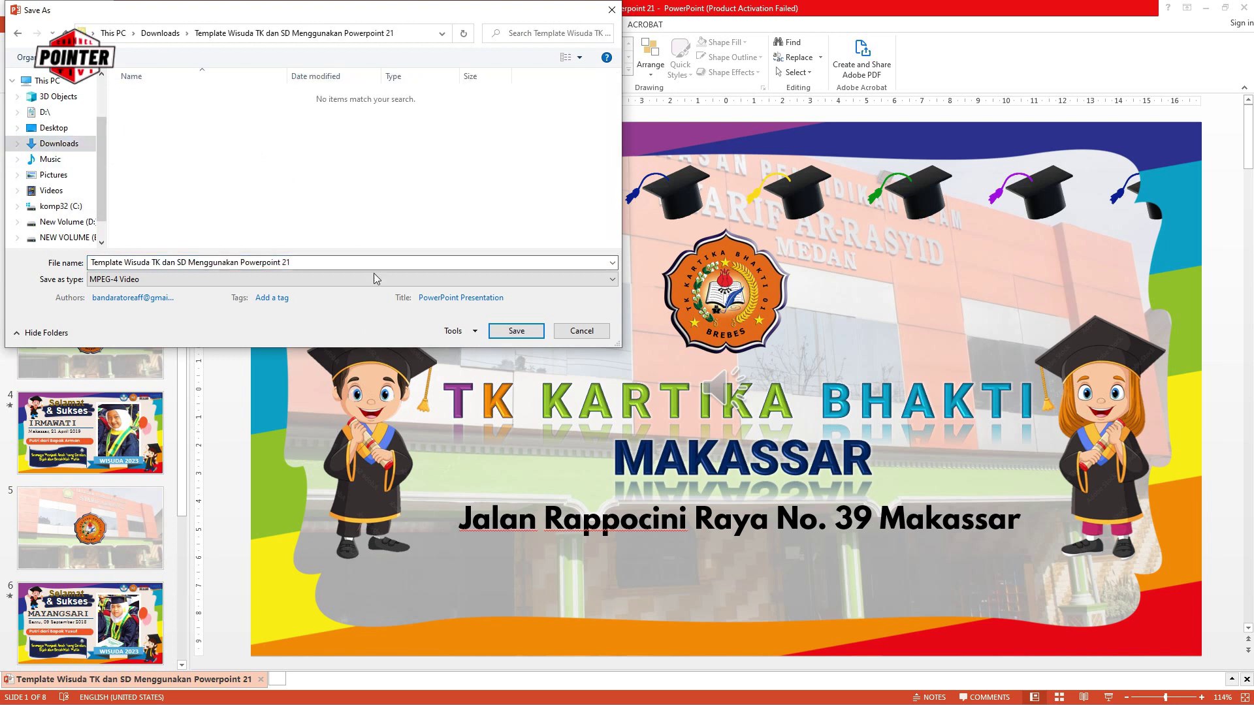
click(516, 331)
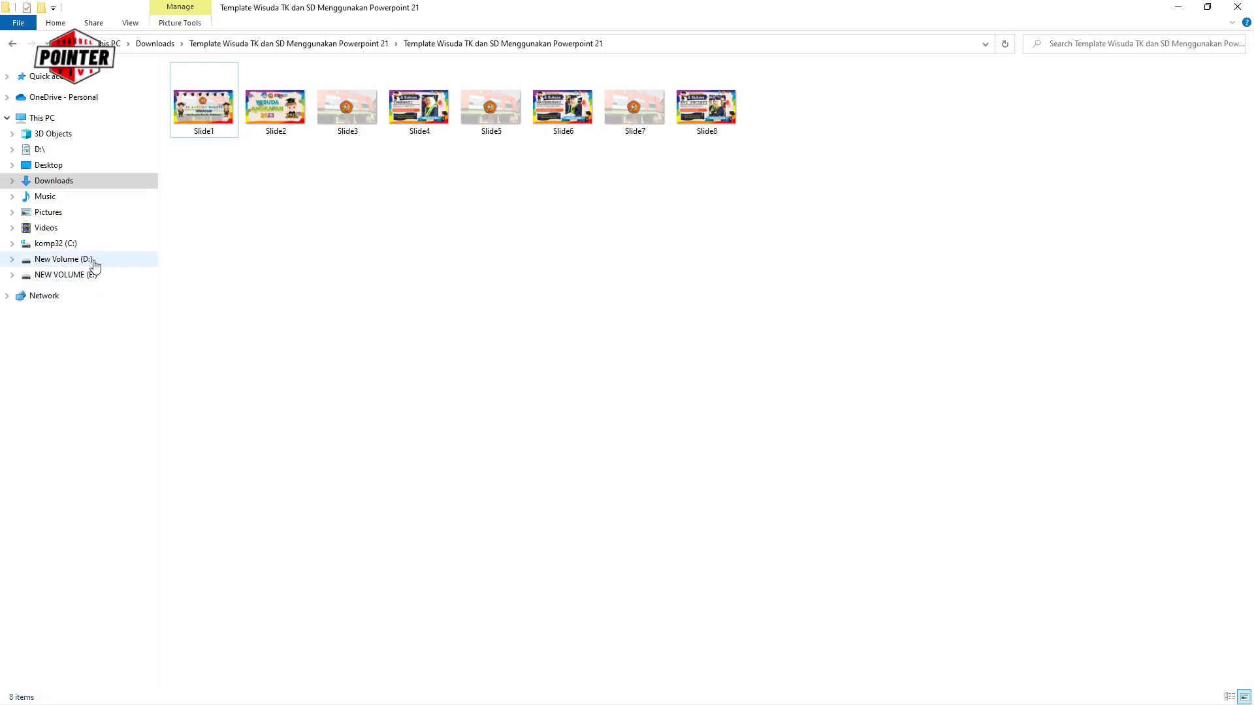
Open the exported MP4 from D: Downloads > template and play it past the final slide.
click(95, 264)
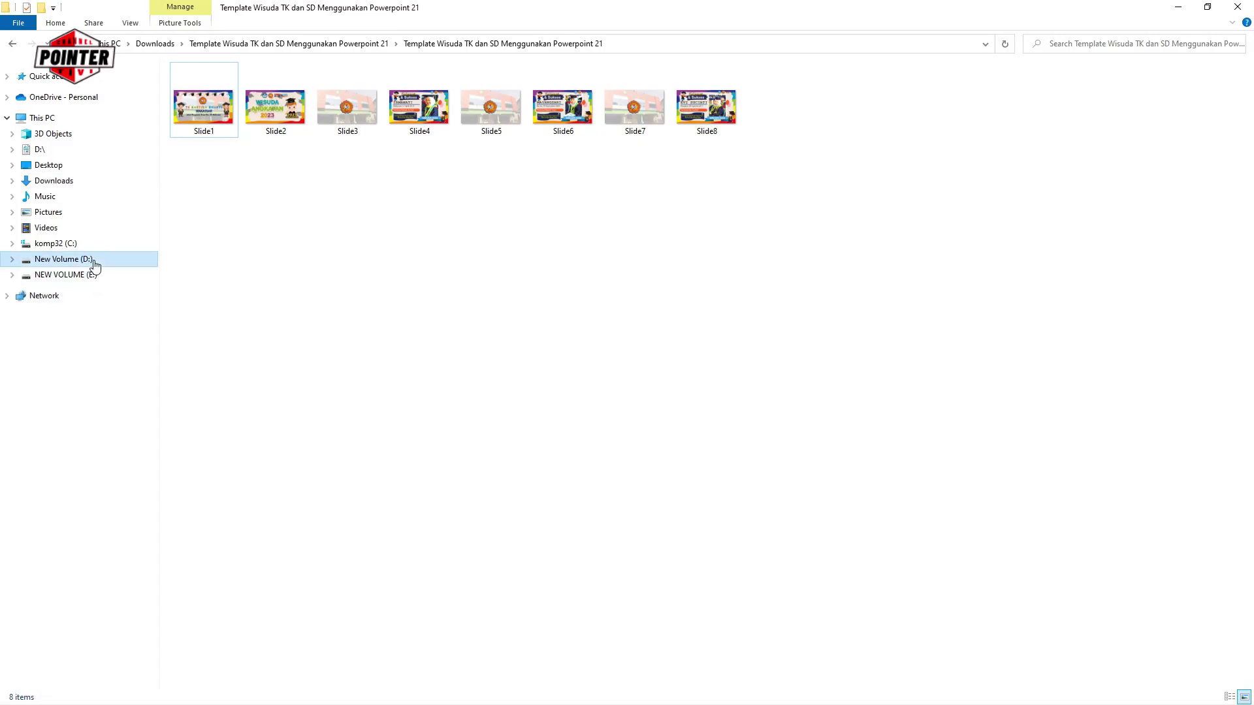
click(83, 184)
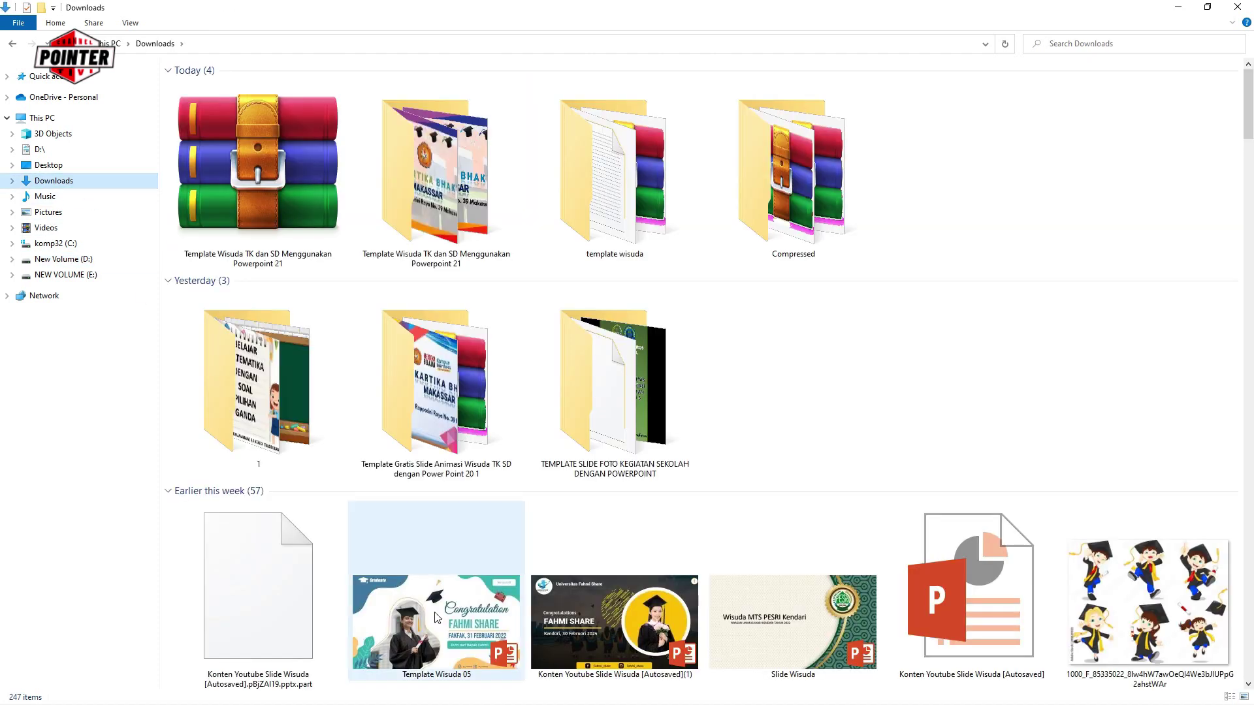
click(450, 218)
double_click(451, 219)
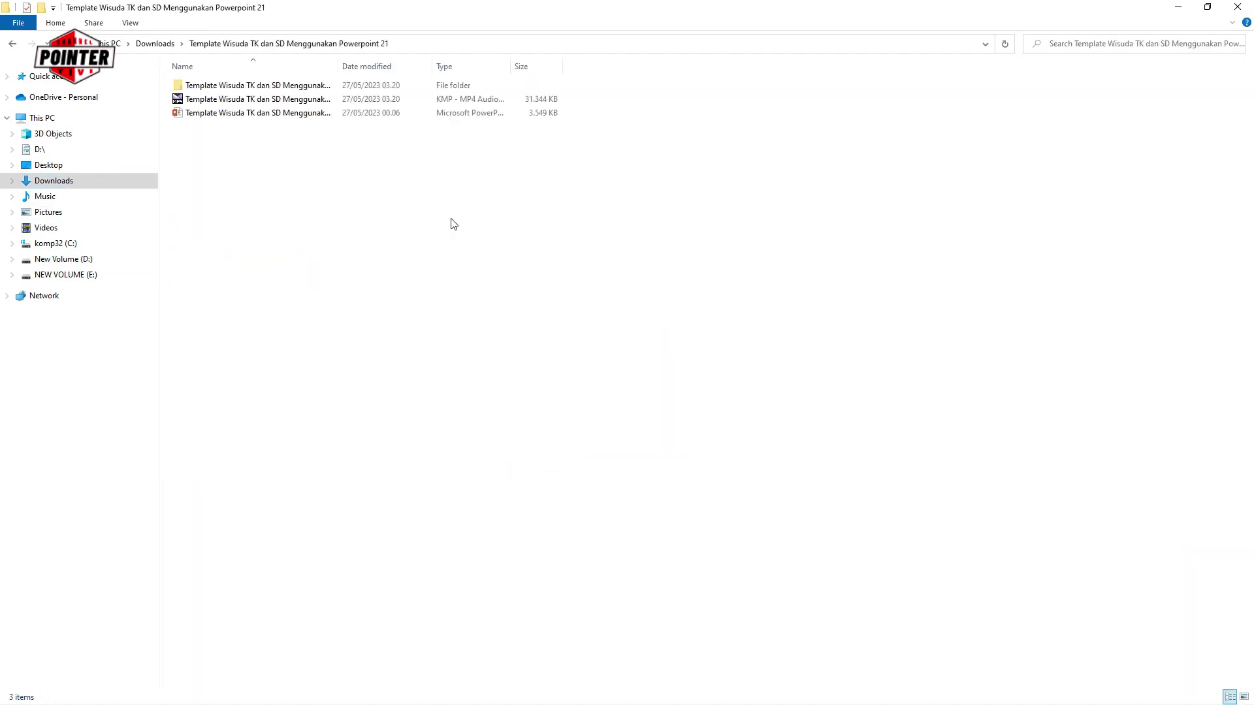
double_click(292, 102)
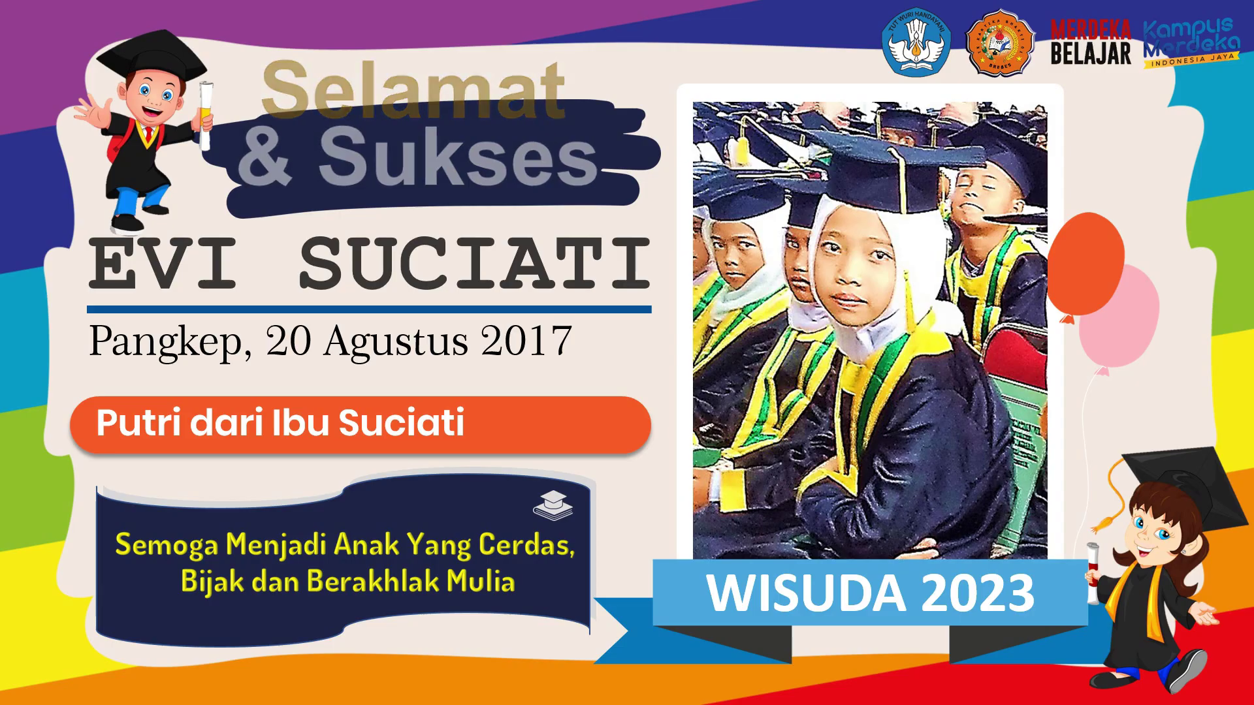
key(Right)
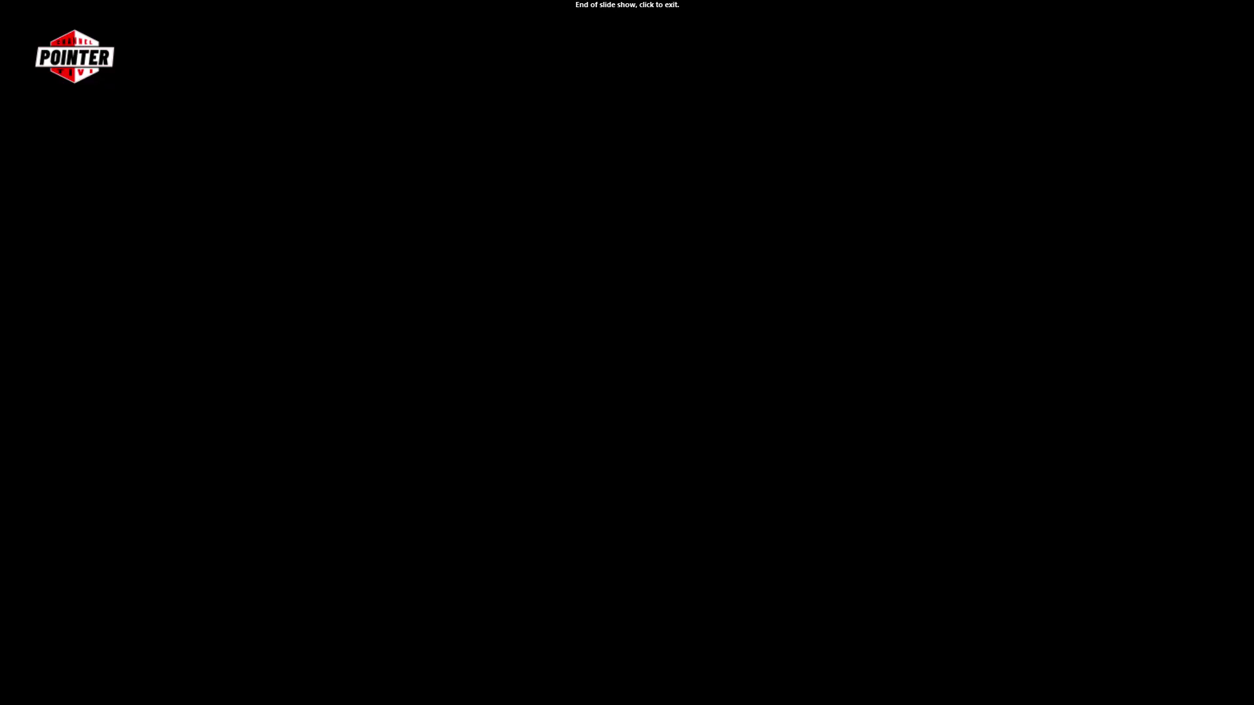
key(Right)
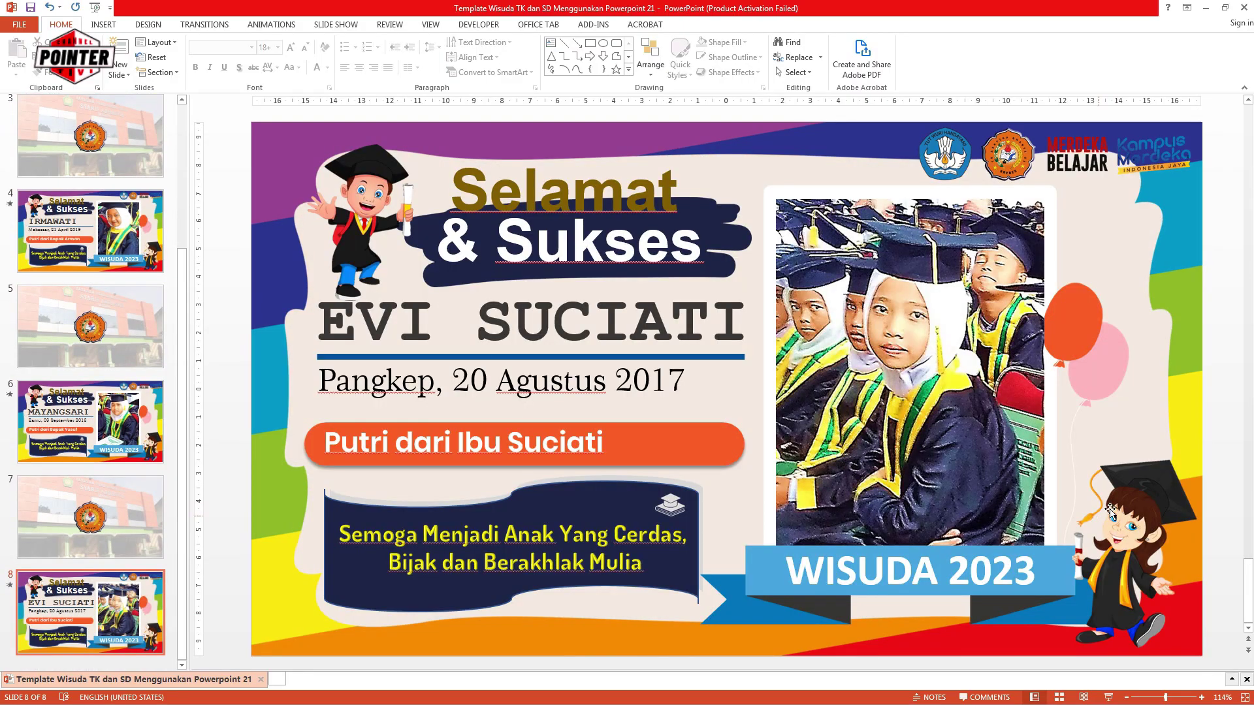